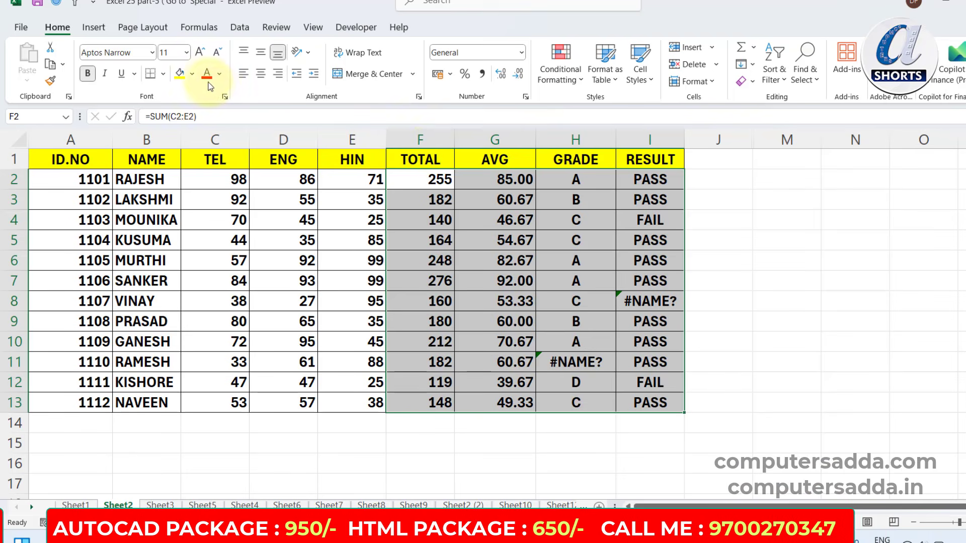
Step: Try a red font colour on the selected formula cells F2:I13 and undo it
{"action": "left_click", "coordinate": [206, 75]}
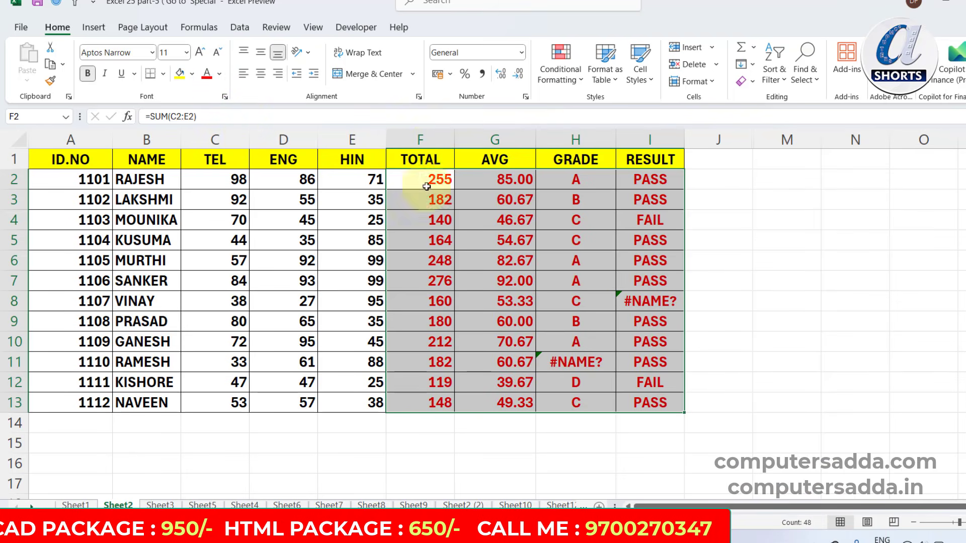
{"action": "key", "text": "ctrl+z"}
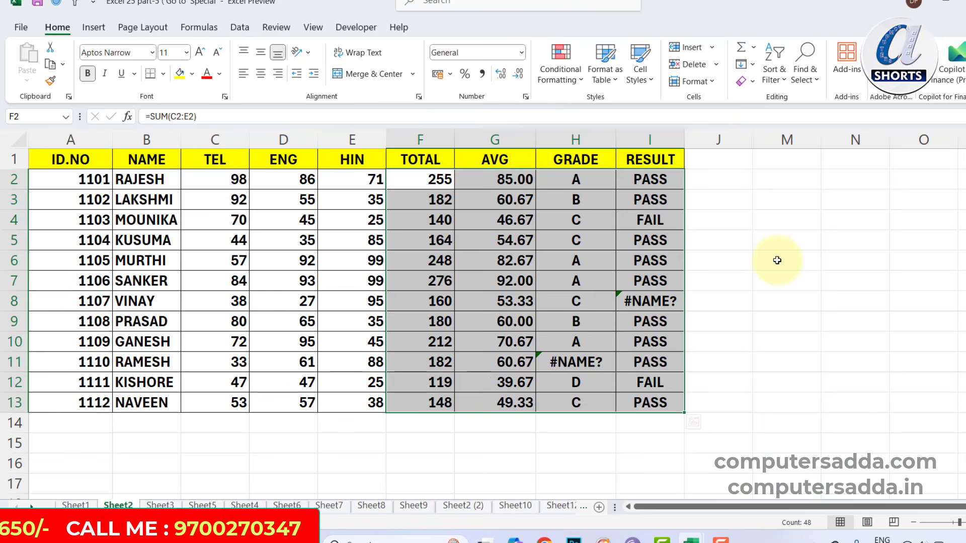
Step: Examine the numeric formula results in the TOTAL and AVG columns and the text results in the GRADE and RESULT columns
{"action": "left_click", "coordinate": [420, 260]}
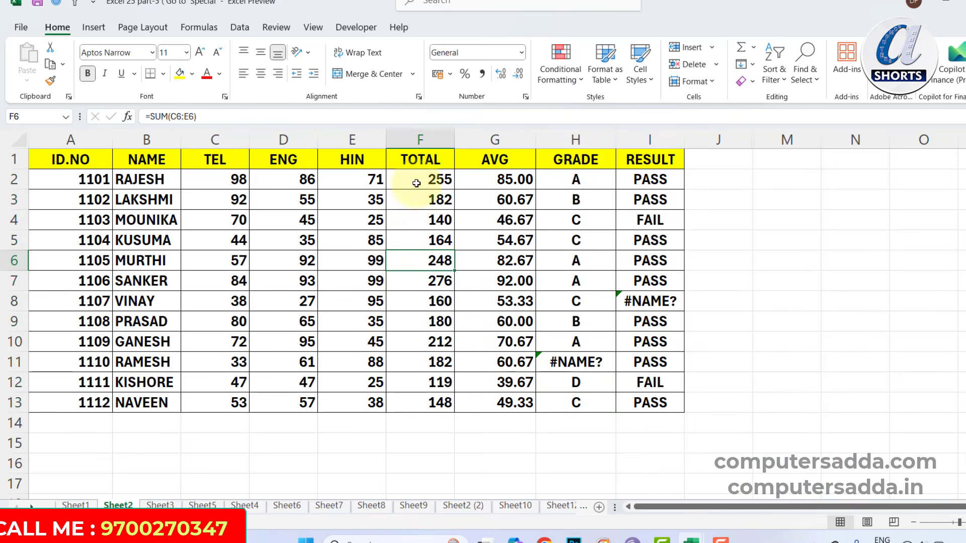
{"action": "left_click_drag", "start_coordinate": [416, 179], "coordinate": [659, 408]}
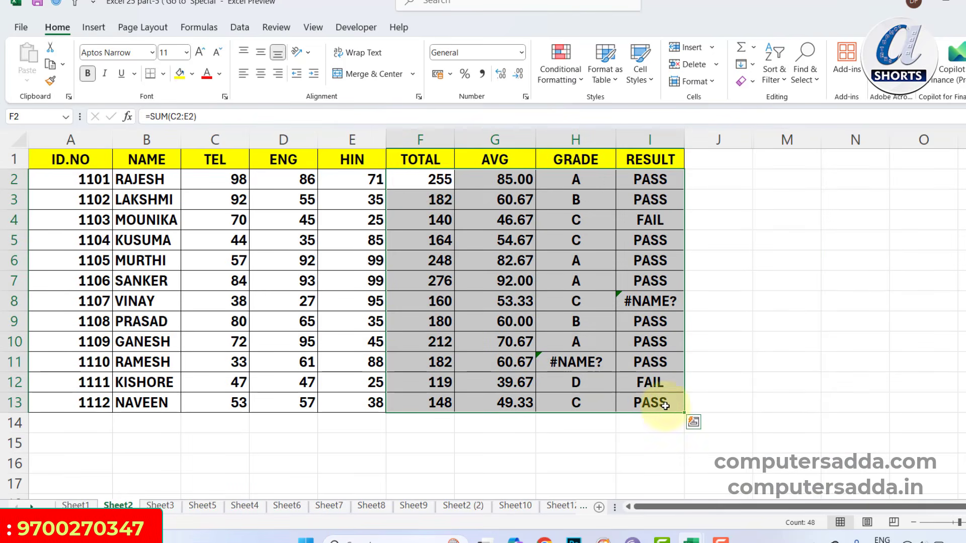
{"action": "left_click_drag", "start_coordinate": [414, 180], "coordinate": [503, 402]}
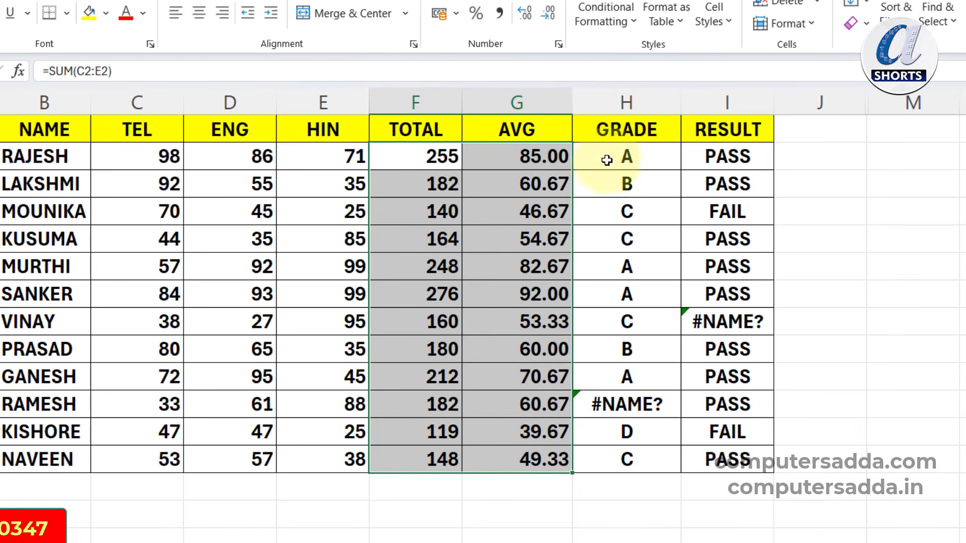
{"action": "left_click_drag", "start_coordinate": [606, 160], "coordinate": [719, 460]}
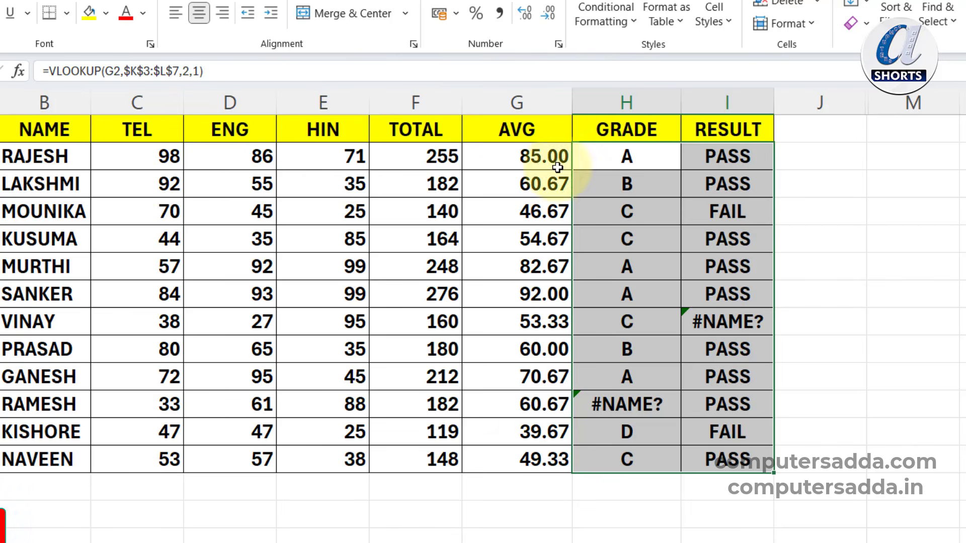
{"action": "left_click", "coordinate": [898, 334]}
{"action": "left_click_drag", "start_coordinate": [409, 156], "coordinate": [717, 461]}
{"action": "left_click_drag", "start_coordinate": [402, 157], "coordinate": [495, 457]}
{"action": "left_click_drag", "start_coordinate": [595, 155], "coordinate": [727, 463]}
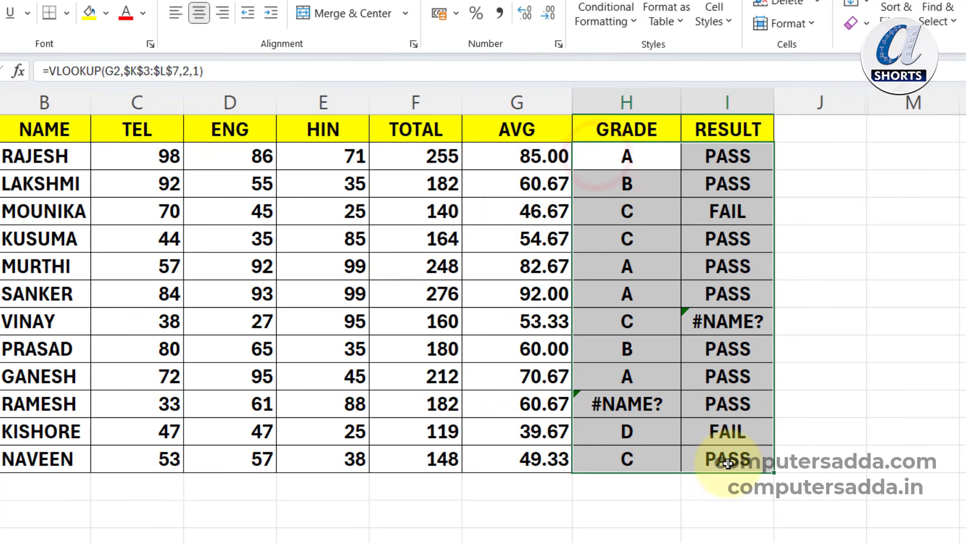
Step: Inspect the formulas in the GRADE and RESULT cells that show #NAME? errors
{"action": "left_click", "coordinate": [623, 407]}
{"action": "left_click", "coordinate": [741, 326]}
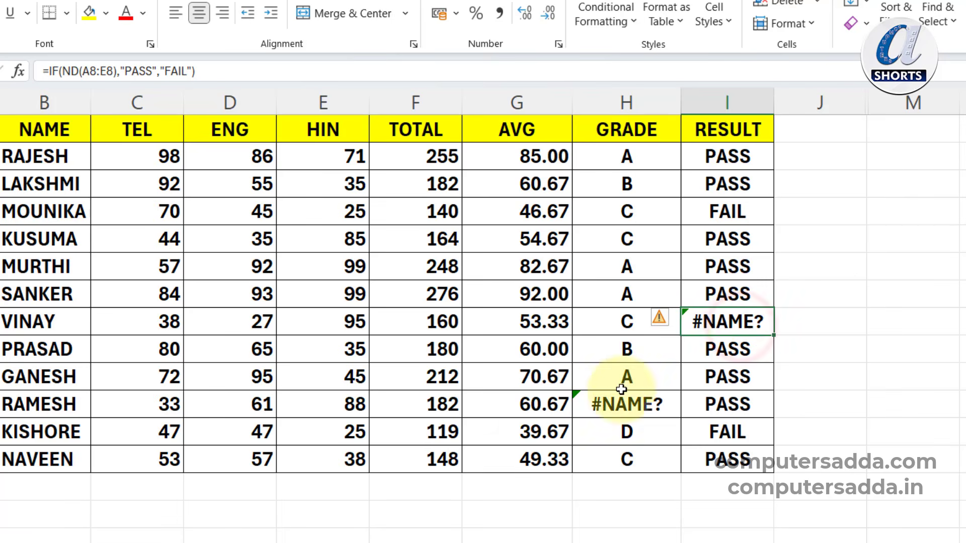
{"action": "left_click", "coordinate": [908, 321]}
Step: Select only the formula cells that return numbers in the whole table, using Go To Special with Formulas limited to Numbers
{"action": "left_click", "coordinate": [335, 272]}
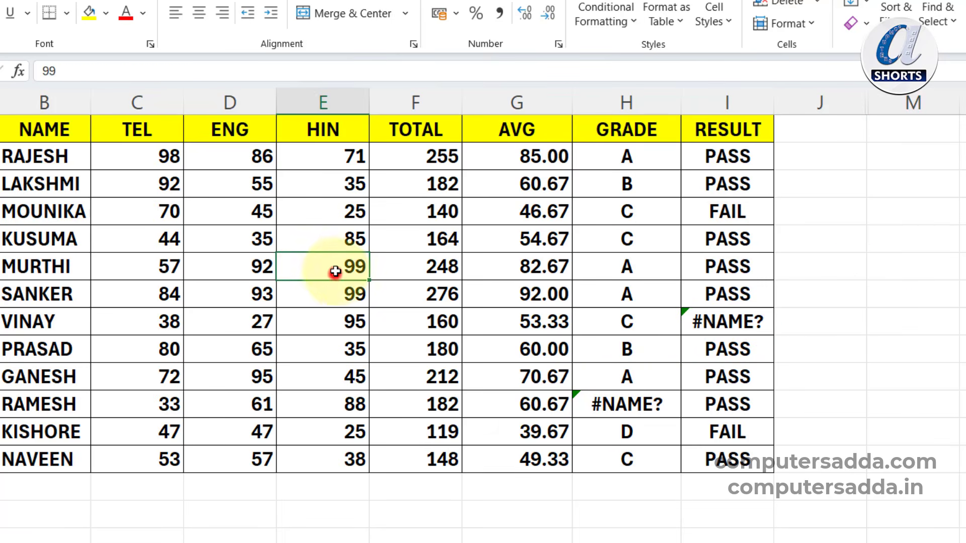
{"action": "key", "text": "ctrl+a"}
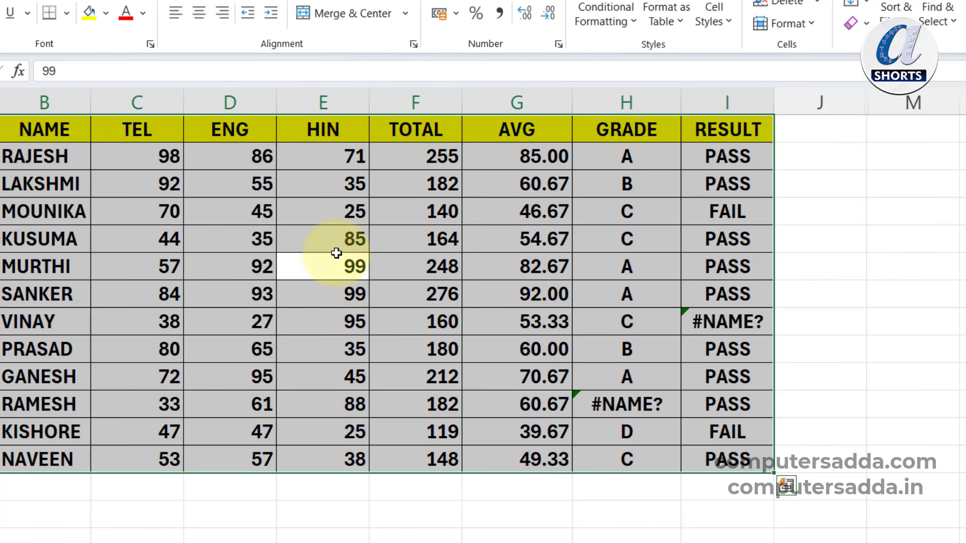
{"action": "key", "text": "ctrl+g"}
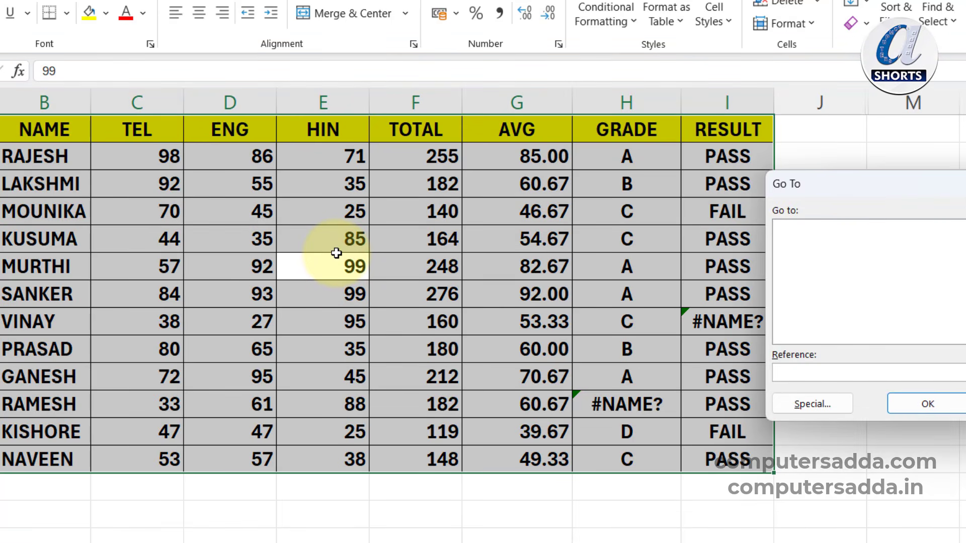
{"action": "key", "text": "alt+s"}
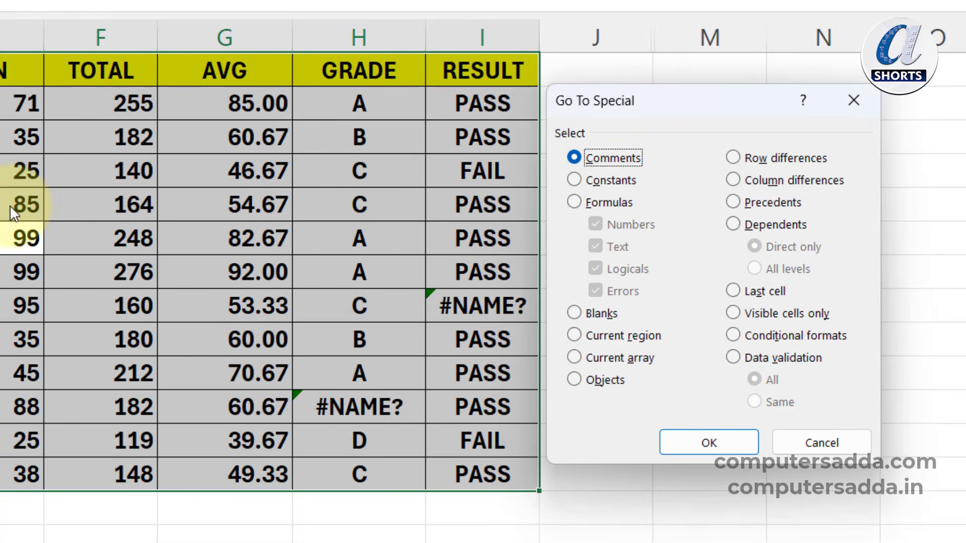
{"action": "left_click", "coordinate": [574, 202]}
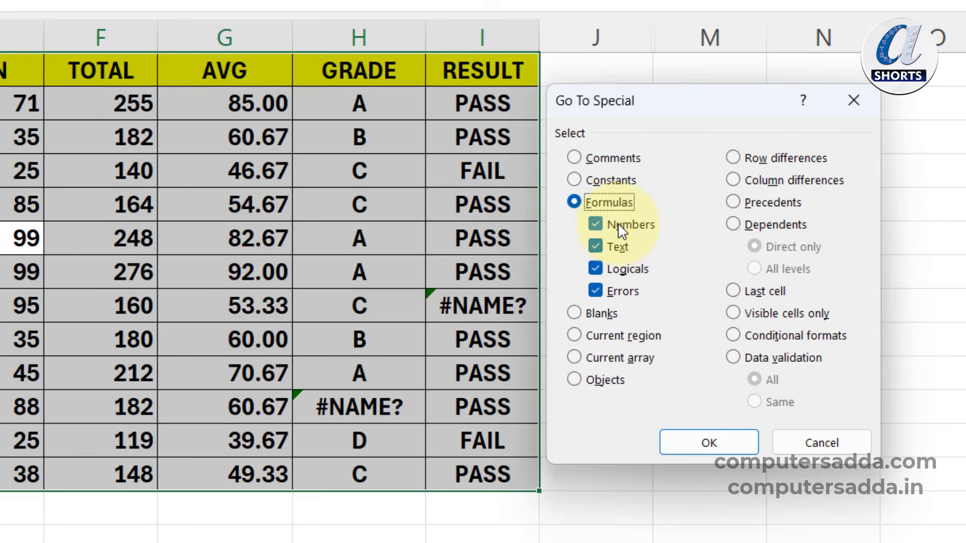
{"action": "left_click", "coordinate": [594, 246]}
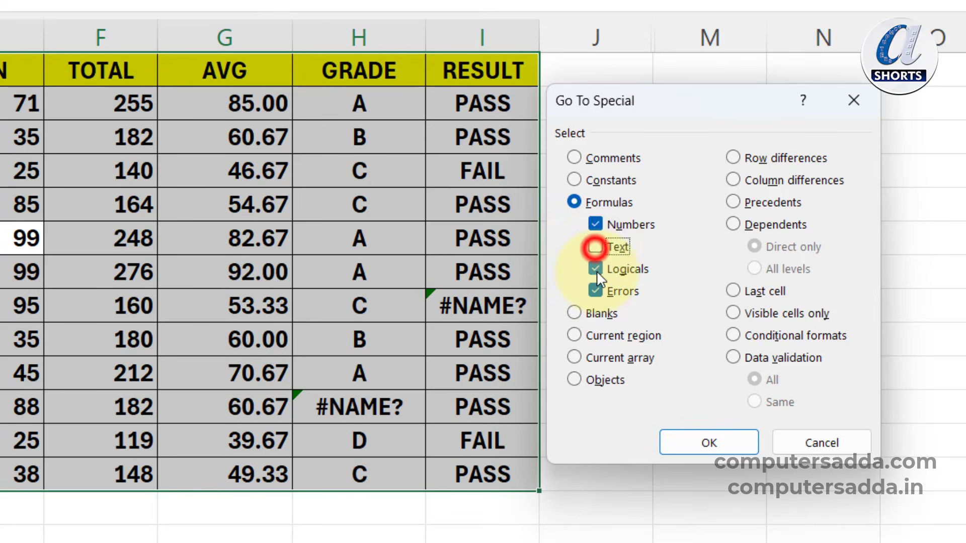
{"action": "left_click", "coordinate": [595, 268]}
{"action": "left_click", "coordinate": [594, 289]}
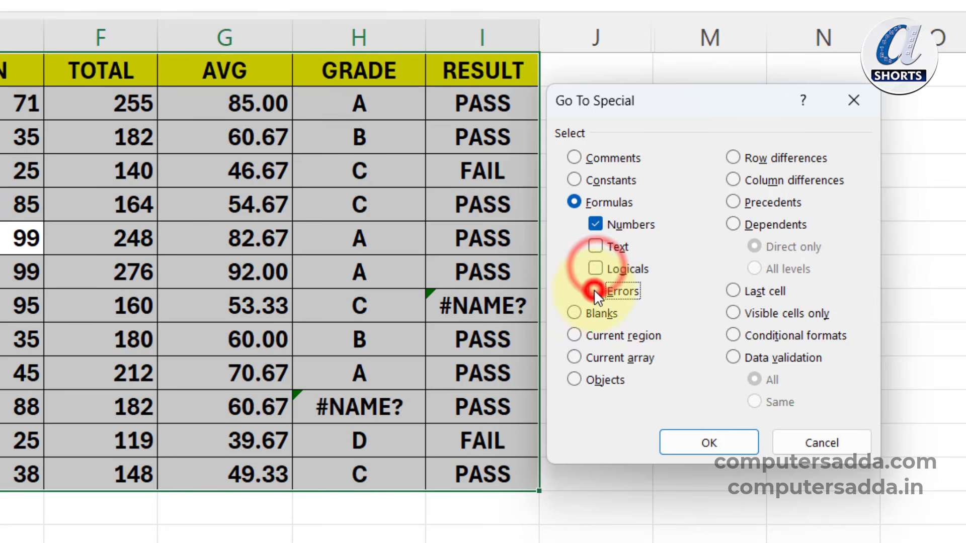
{"action": "left_click", "coordinate": [704, 443]}
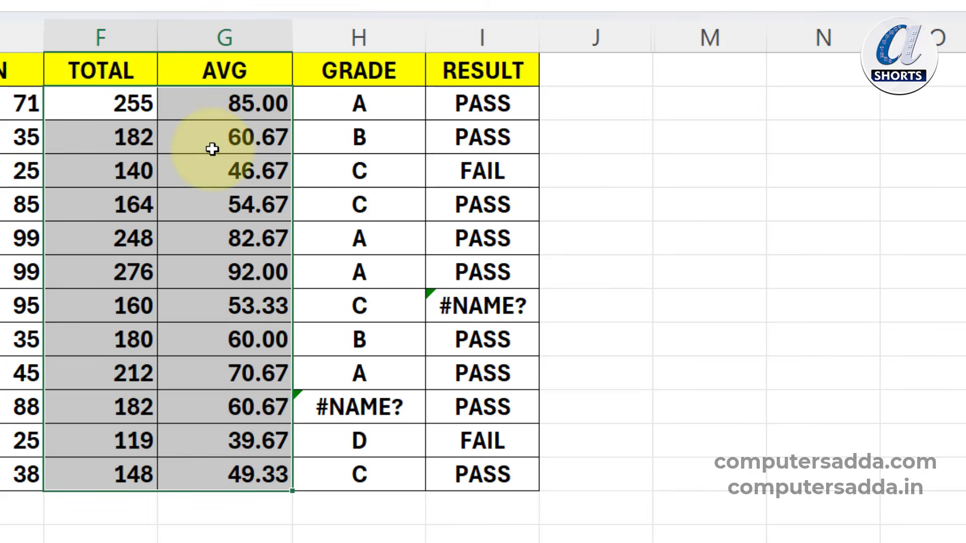
Step: Select only the formula cells that return text, using Go To Special with Formulas limited to Text
{"action": "left_click", "coordinate": [574, 202]}
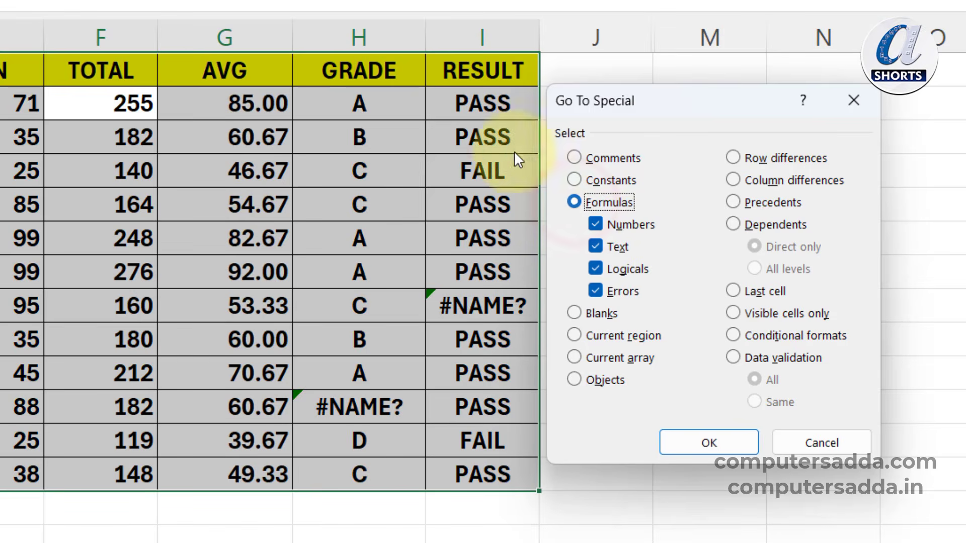
{"action": "left_click", "coordinate": [595, 225]}
{"action": "left_click", "coordinate": [595, 268]}
{"action": "left_click", "coordinate": [597, 290]}
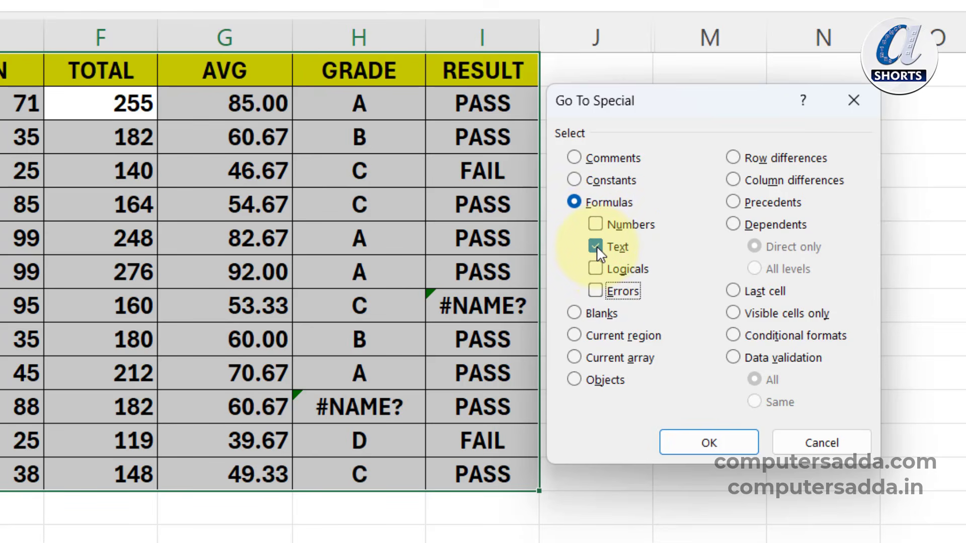
{"action": "left_click", "coordinate": [689, 441]}
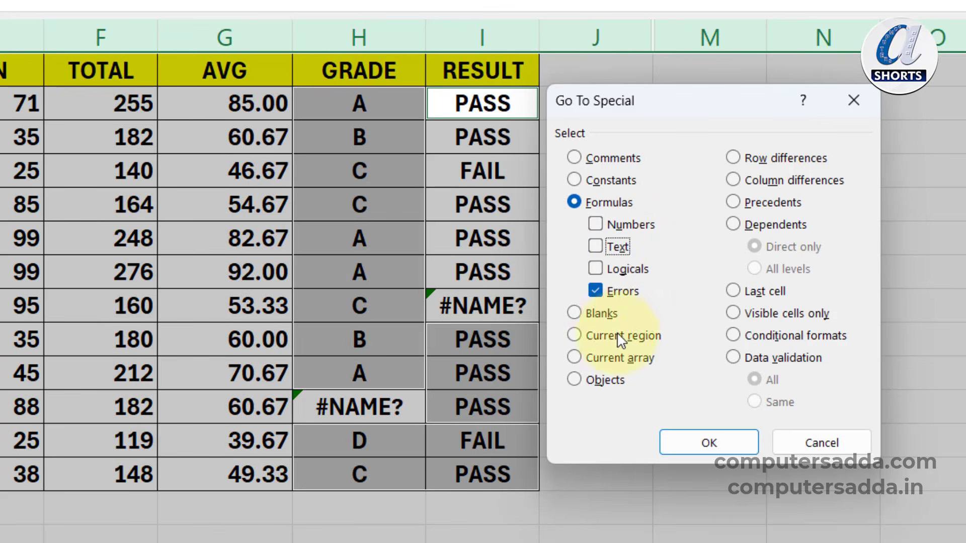
Step: Select only the formula cells with errors through Go To Special and make their font red
{"action": "left_click", "coordinate": [696, 441]}
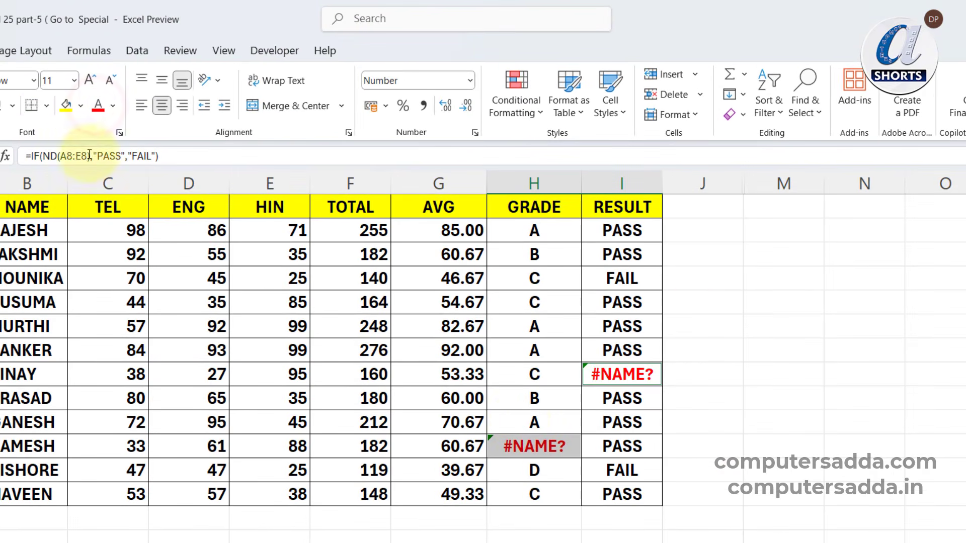
{"action": "left_click", "coordinate": [781, 304]}
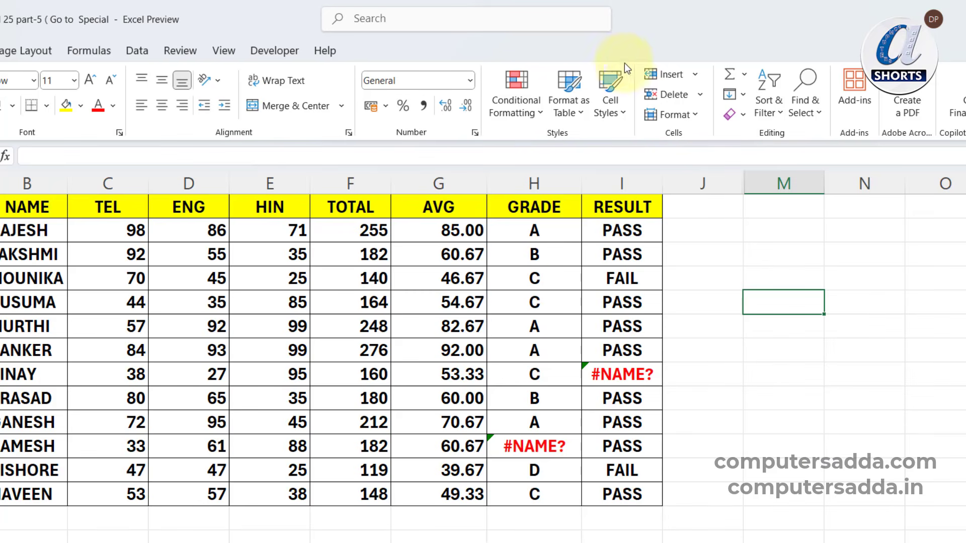
{"action": "left_click_drag", "start_coordinate": [550, 219], "coordinate": [607, 493]}
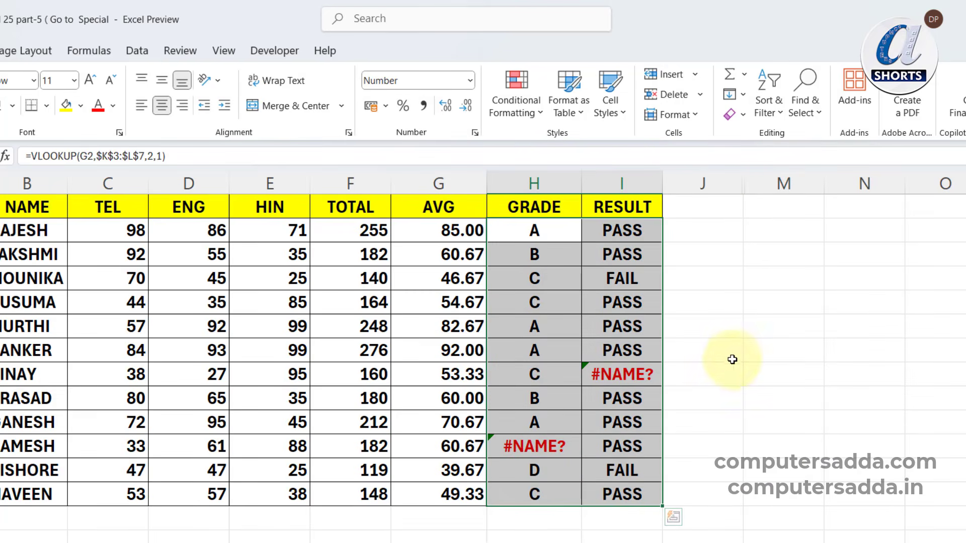
{"action": "left_click", "coordinate": [781, 380]}
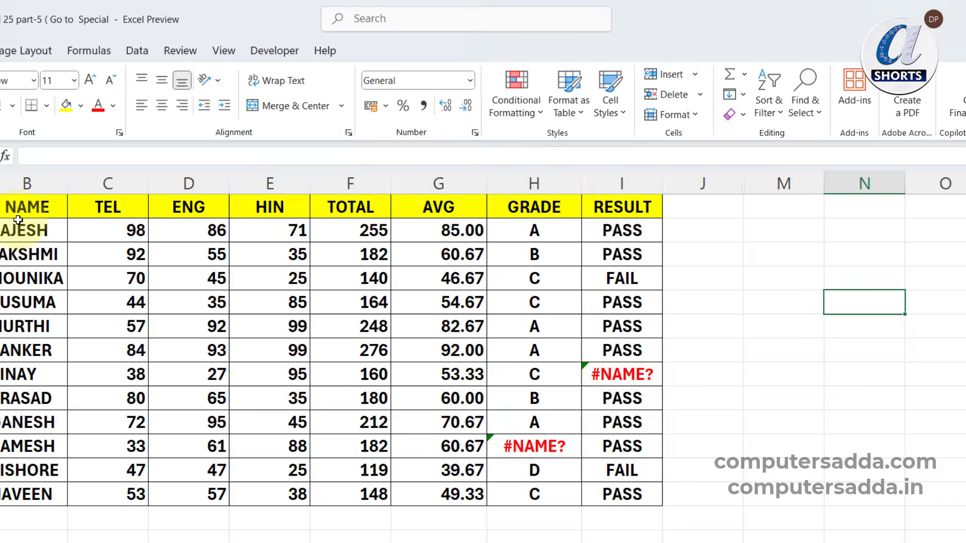
Step: Examine which table columns hold typed constants, from ID.NO to HIN, and which hold formulas, from TOTAL to RESULT
{"action": "left_click_drag", "start_coordinate": [17, 222], "coordinate": [663, 471]}
{"action": "left_click_drag", "start_coordinate": [719, 459], "coordinate": [702, 476]}
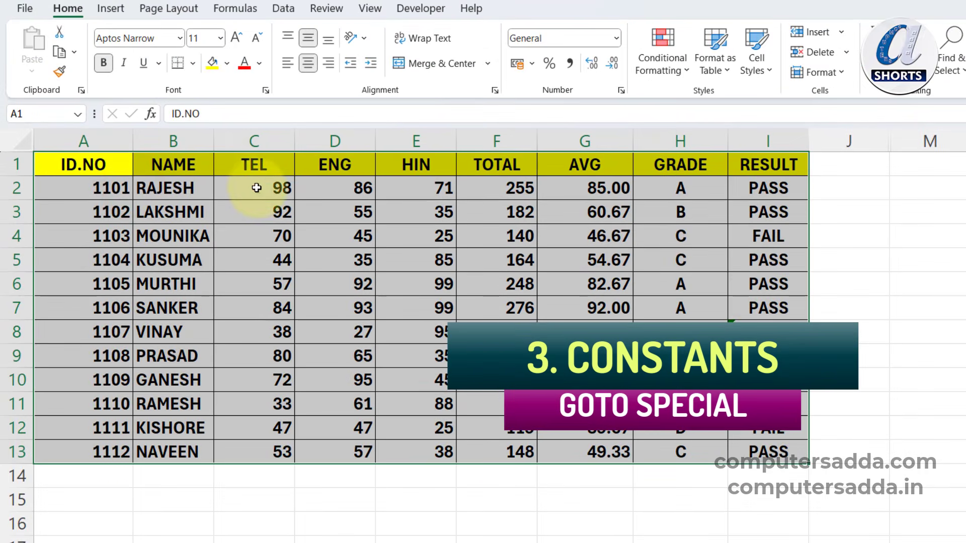
{"action": "left_click_drag", "start_coordinate": [257, 188], "coordinate": [399, 434]}
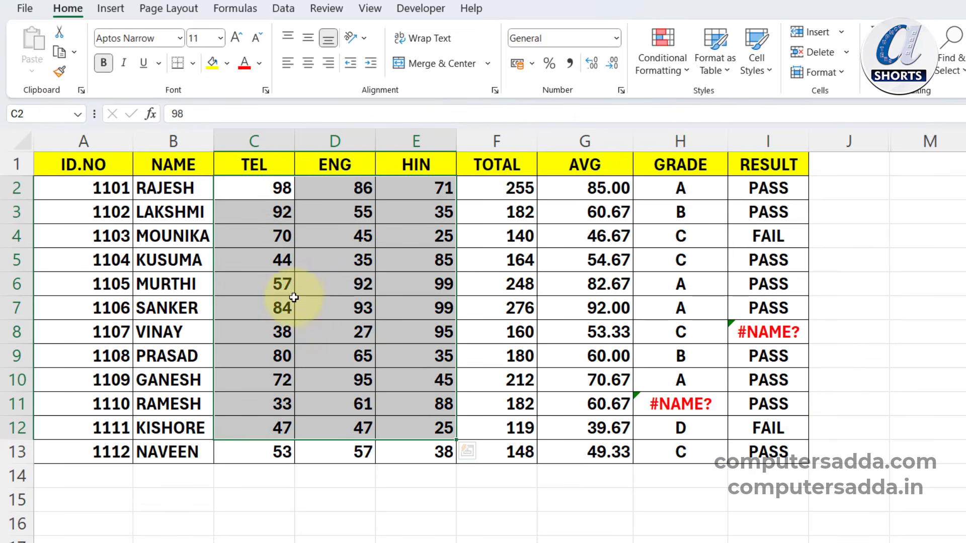
{"action": "left_click_drag", "start_coordinate": [485, 186], "coordinate": [739, 457]}
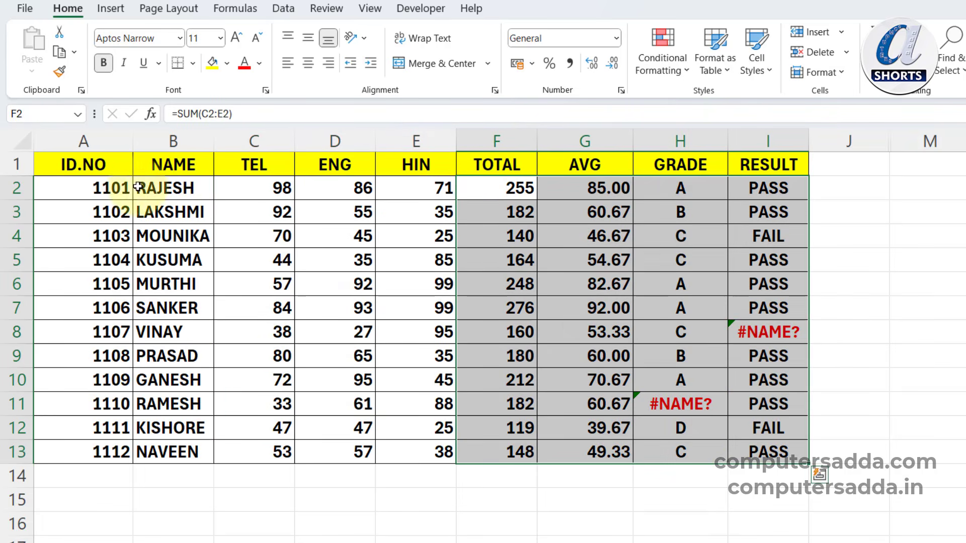
{"action": "left_click_drag", "start_coordinate": [108, 189], "coordinate": [394, 457]}
{"action": "left_click_drag", "start_coordinate": [83, 165], "coordinate": [389, 421]}
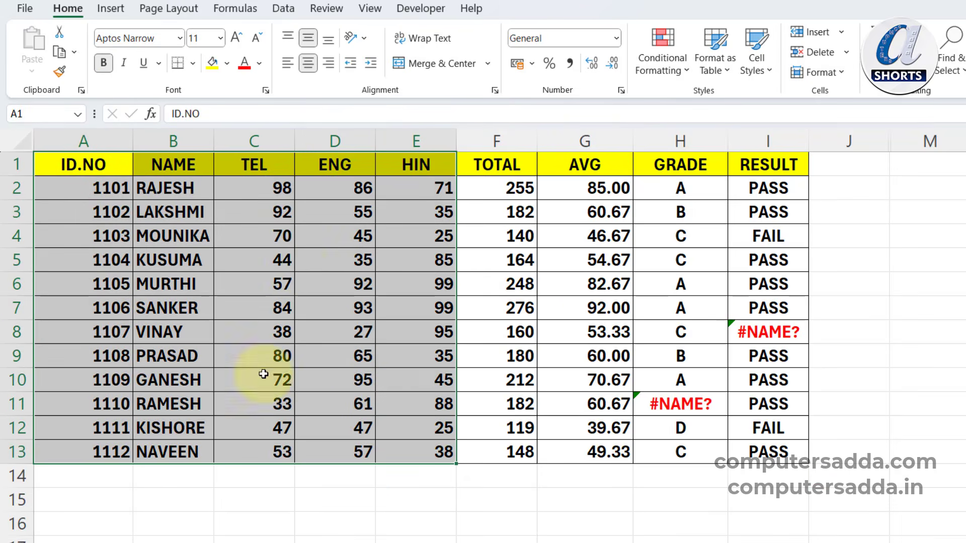
{"action": "left_click_drag", "start_coordinate": [168, 188], "coordinate": [164, 402]}
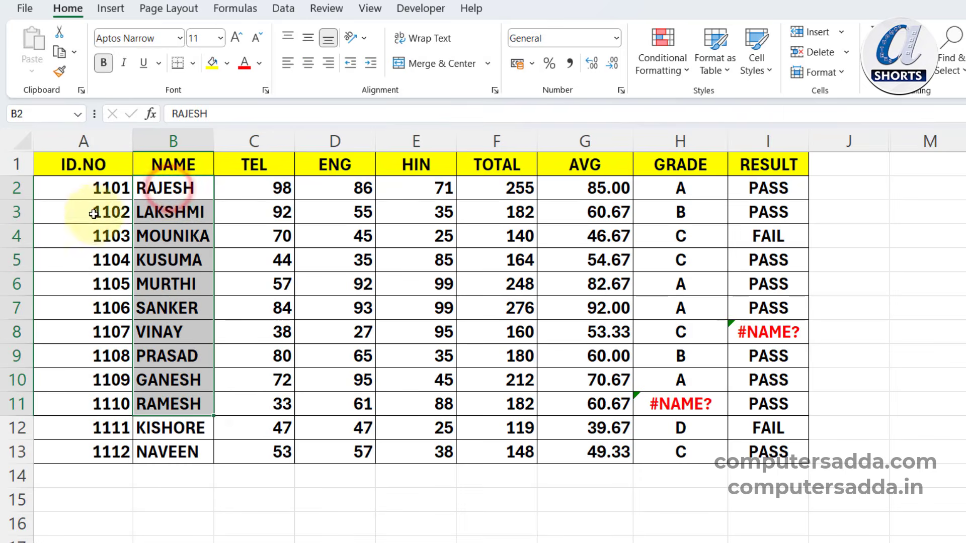
{"action": "left_click_drag", "start_coordinate": [93, 169], "coordinate": [397, 452]}
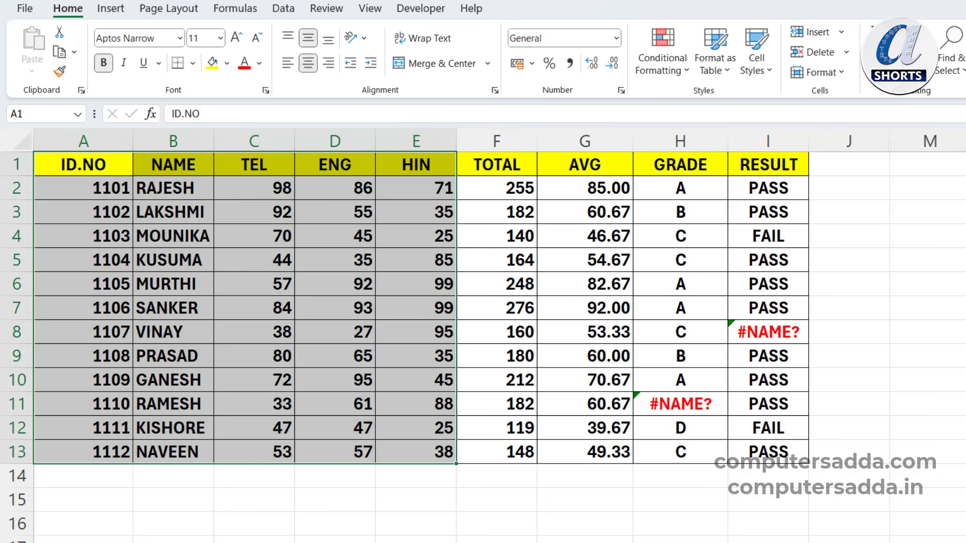
Step: Select all constants in the whole table using Go To Special, with Numbers, Text, Logicals and Errors included
{"action": "left_click", "coordinate": [411, 309]}
{"action": "key", "text": "ctrl+a"}
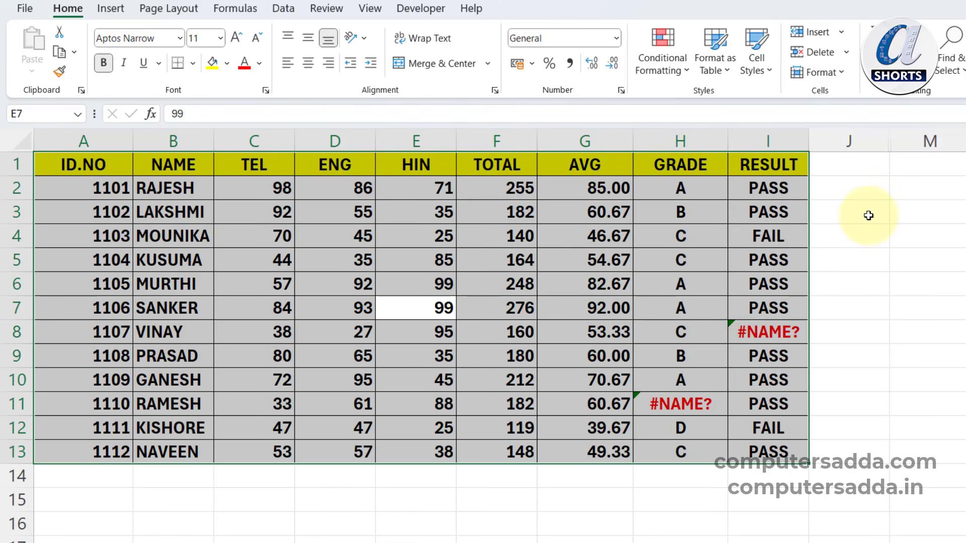
{"action": "key", "text": "ctrl+g"}
{"action": "left_click", "coordinate": [842, 403]}
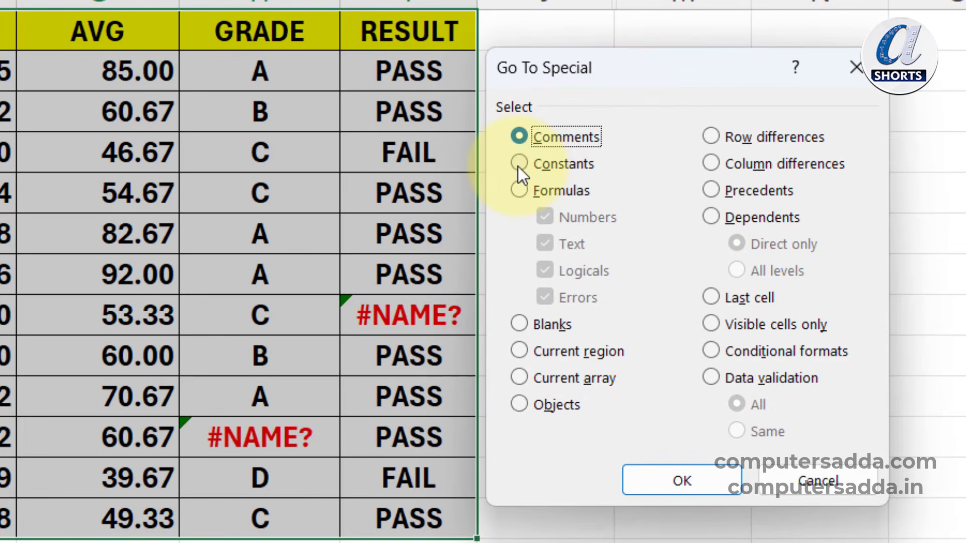
{"action": "left_click", "coordinate": [518, 164]}
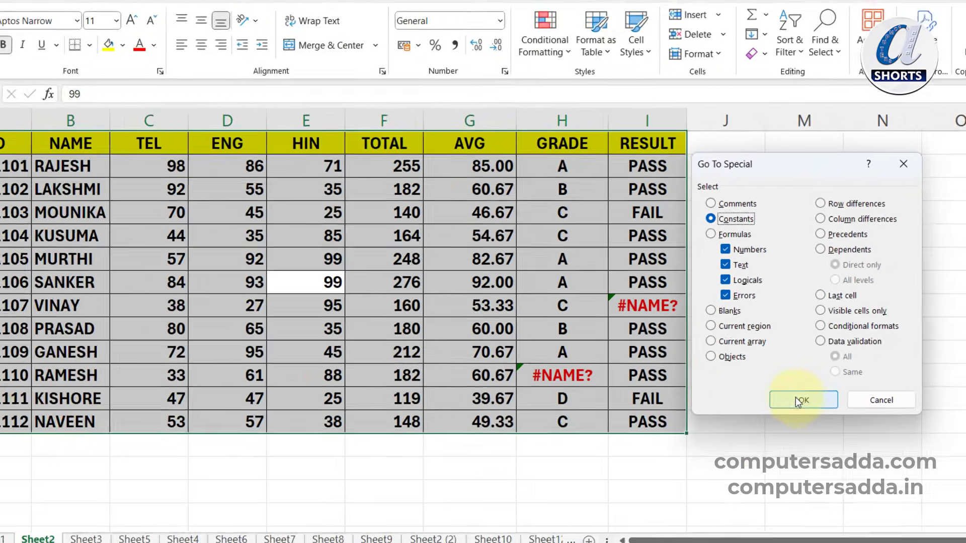
{"action": "left_click", "coordinate": [702, 467]}
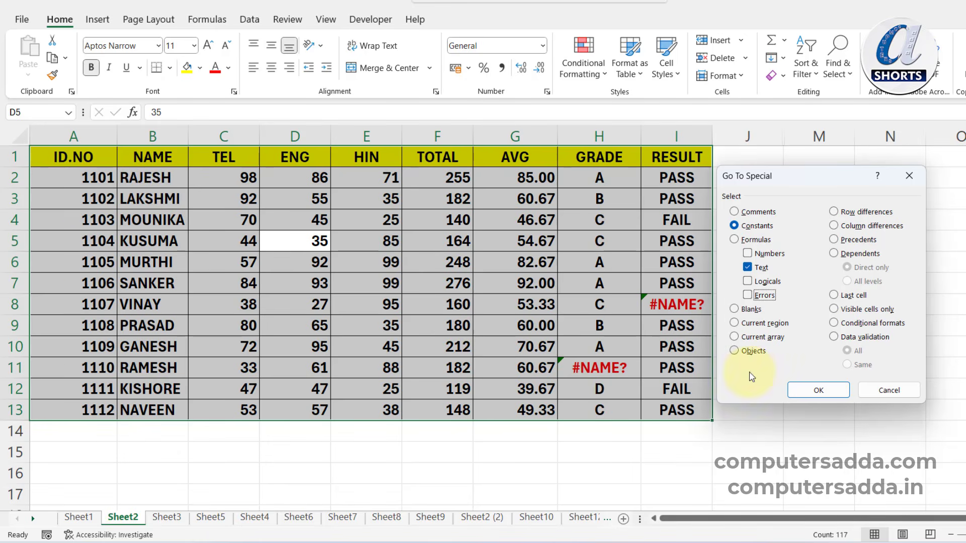
Step: Select only the text constants in the table through Go To Special and try a font colour on them
{"action": "left_click", "coordinate": [806, 395]}
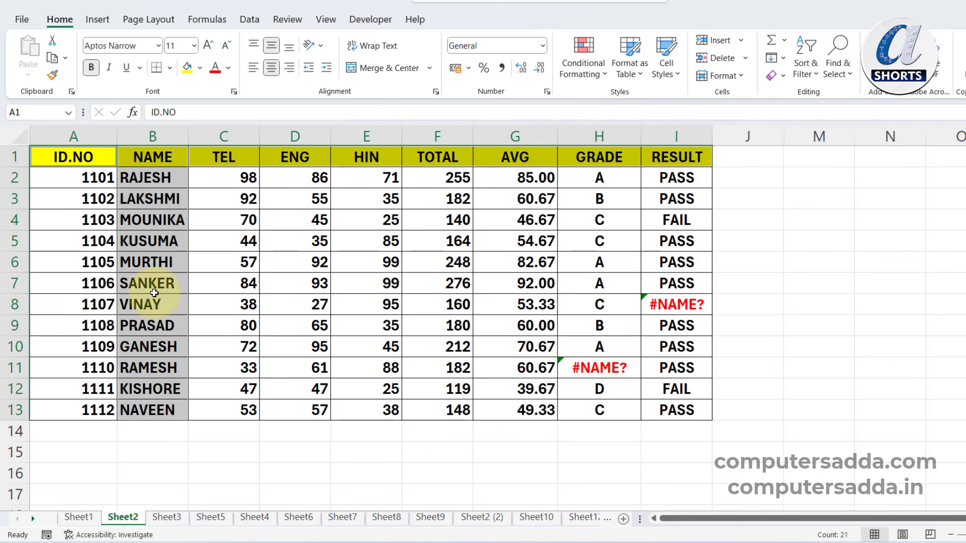
{"action": "left_click", "coordinate": [215, 69]}
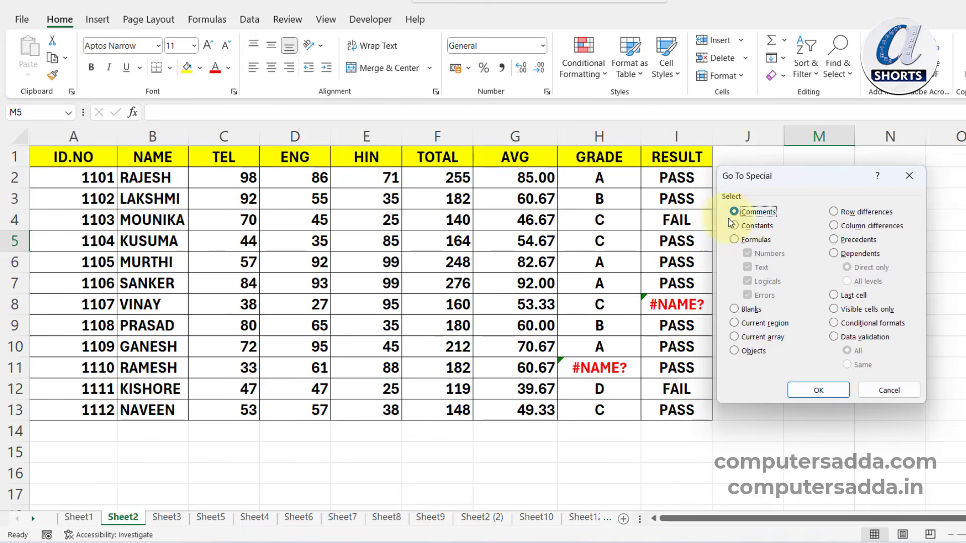
{"action": "left_click", "coordinate": [737, 226]}
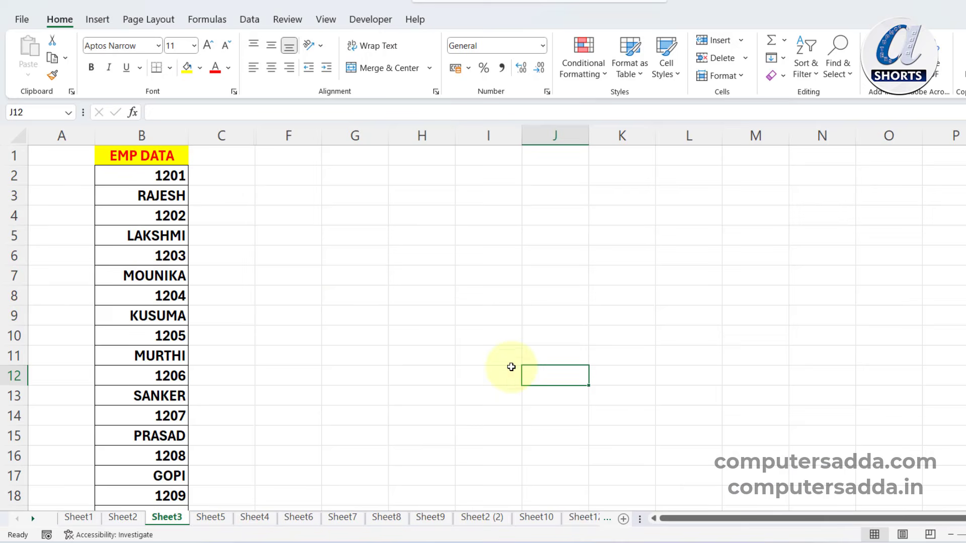
Step: Examine how the EMP DATA column on Sheet3 mixes ID numbers and names in alternating rows
{"action": "left_click", "coordinate": [147, 175]}
{"action": "left_click", "coordinate": [140, 196]}
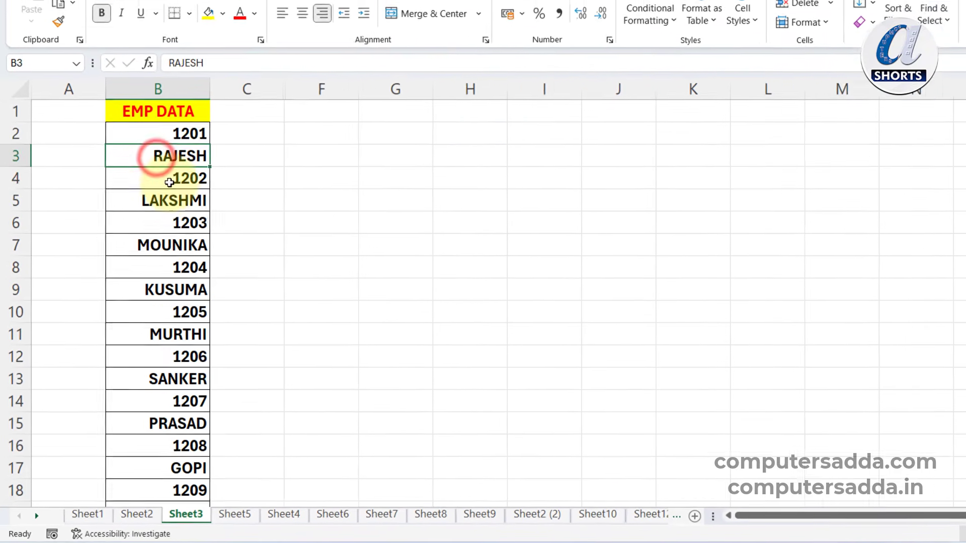
{"action": "left_click", "coordinate": [151, 217]}
{"action": "left_click", "coordinate": [166, 178]}
{"action": "left_click_drag", "start_coordinate": [173, 100], "coordinate": [164, 493]}
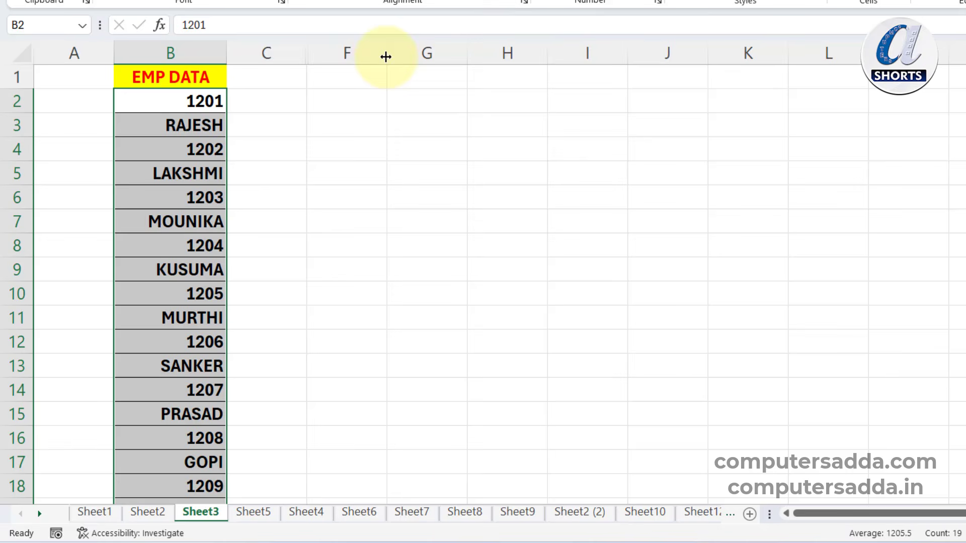
Step: Unhide columns D and E and review their ID NO and NAME entries in rows 2 to 16
{"action": "double_click", "coordinate": [310, 53]}
{"action": "double_click", "coordinate": [311, 52]}
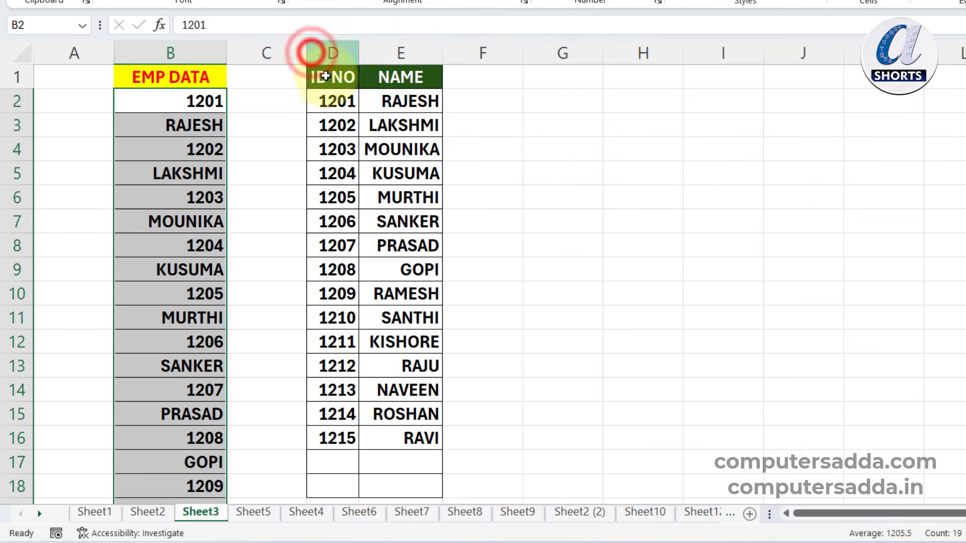
{"action": "left_click_drag", "start_coordinate": [336, 100], "coordinate": [332, 438]}
{"action": "left_click_drag", "start_coordinate": [401, 101], "coordinate": [384, 438]}
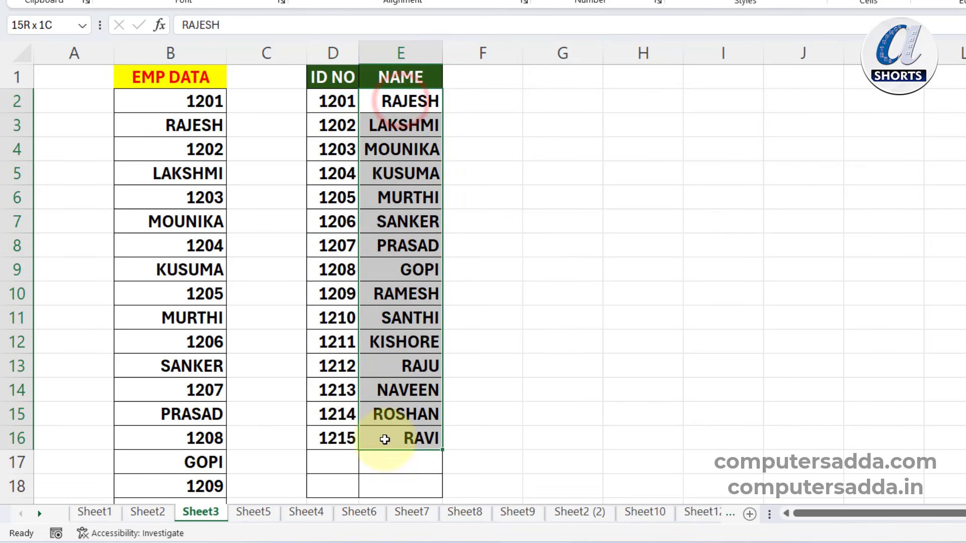
Step: Clear the entries in D2:E16 and widen the ID NO and NAME columns
{"action": "left_click_drag", "start_coordinate": [327, 101], "coordinate": [408, 440]}
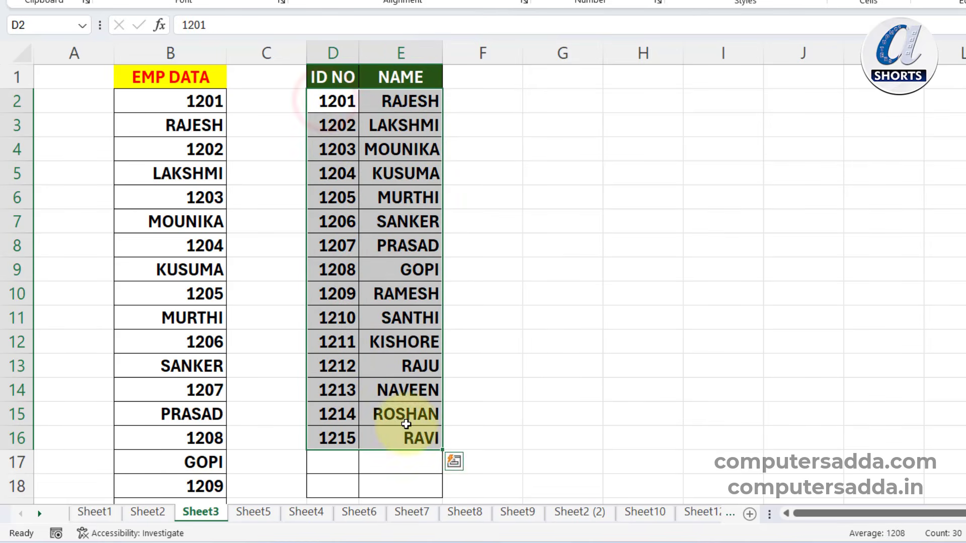
{"action": "key", "text": "Delete"}
{"action": "left_click_drag", "start_coordinate": [358, 52], "coordinate": [377, 52]}
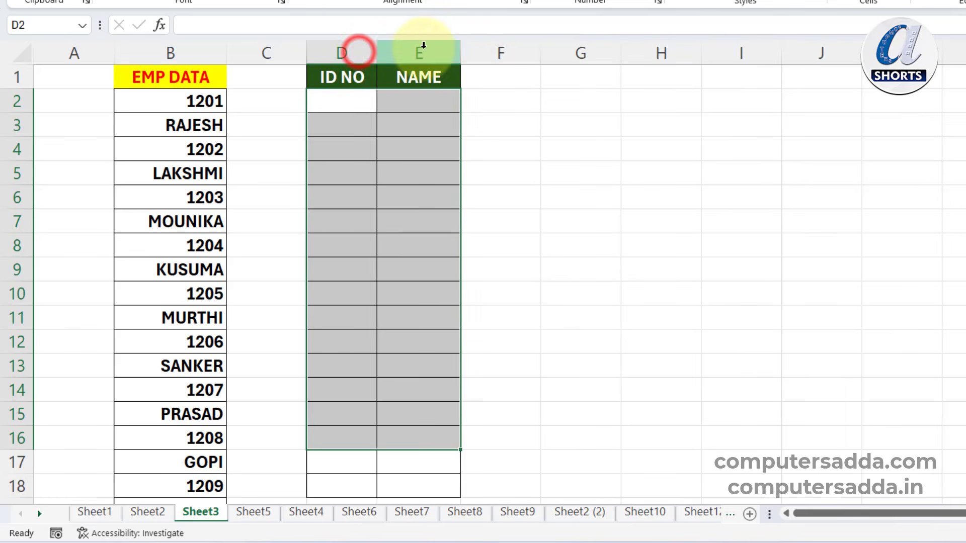
{"action": "left_click_drag", "start_coordinate": [458, 50], "coordinate": [488, 51]}
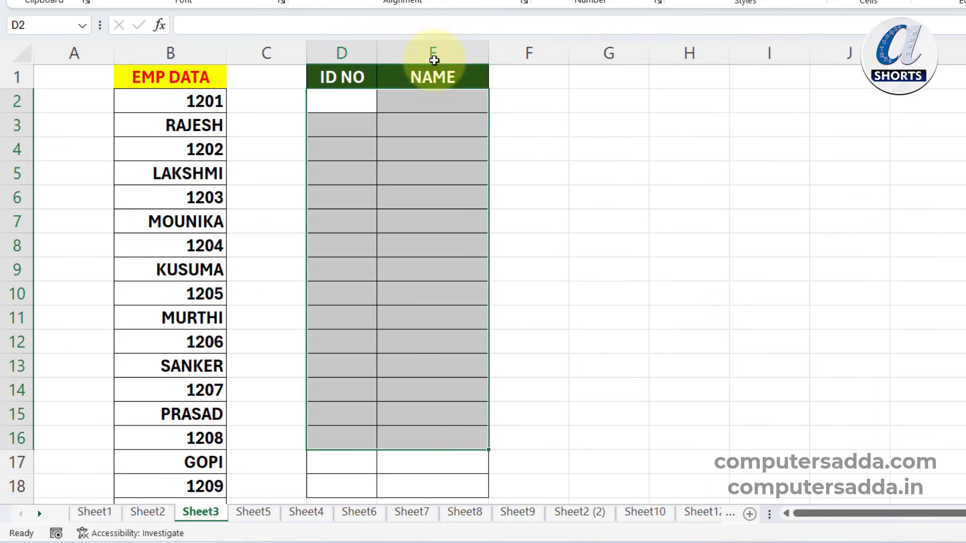
Step: Select all EMP DATA entries from B2 down to B31, leaving out the header
{"action": "scroll", "coordinate": [166, 176], "scroll_direction": "down", "scroll_amount": 3}
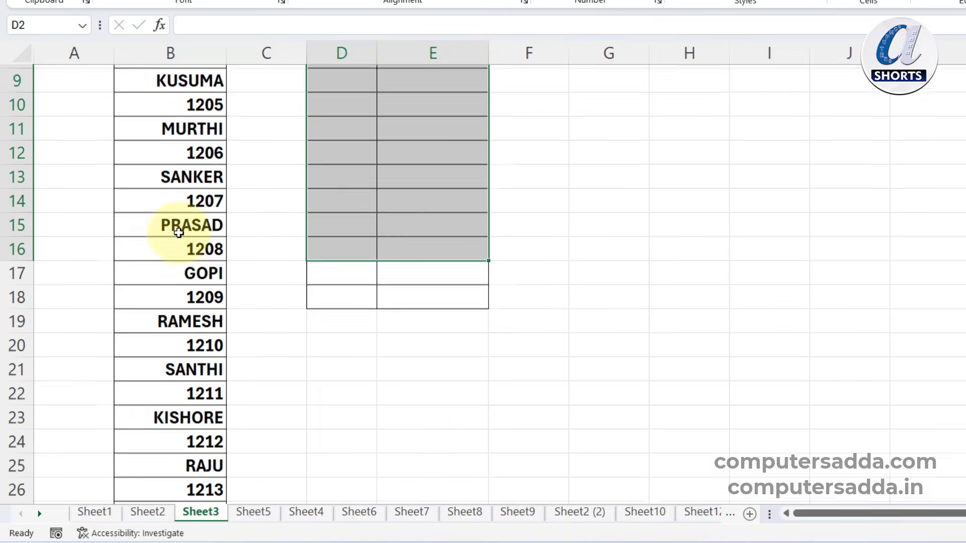
{"action": "scroll", "coordinate": [176, 221], "scroll_direction": "up", "scroll_amount": 3}
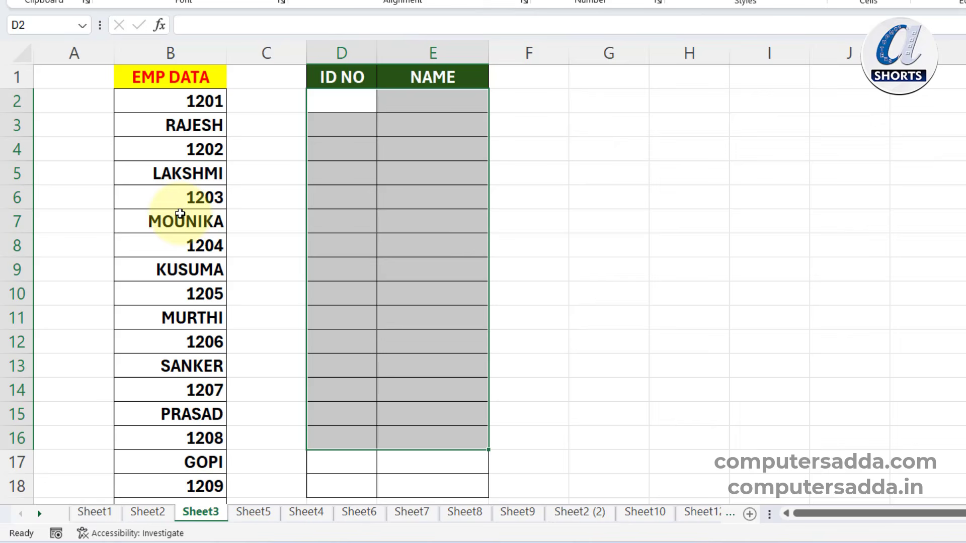
{"action": "left_click", "coordinate": [168, 103]}
{"action": "key", "text": "ctrl+shift+Down"}
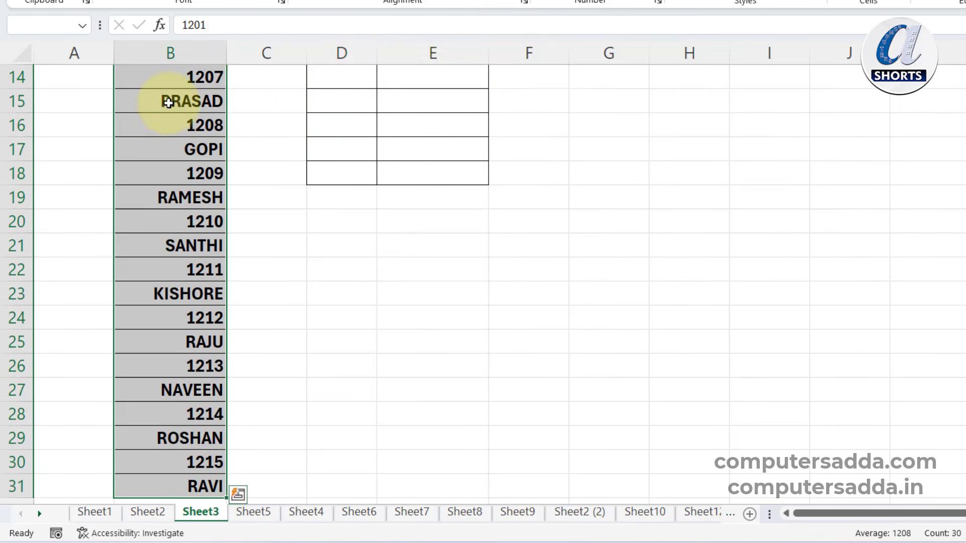
{"action": "scroll", "coordinate": [166, 102], "scroll_direction": "up", "scroll_amount": 4}
{"action": "left_click", "coordinate": [173, 101]}
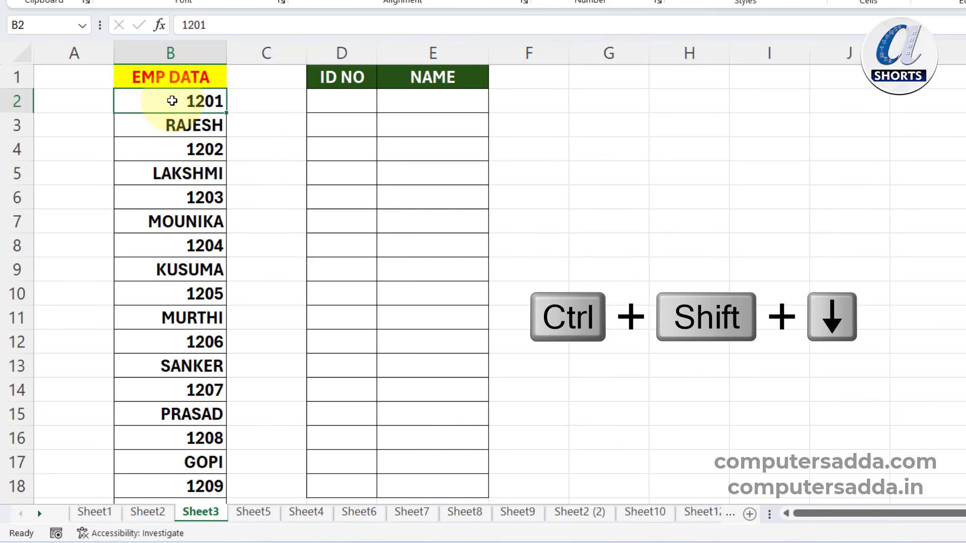
{"action": "key", "text": "ctrl+shift+Down"}
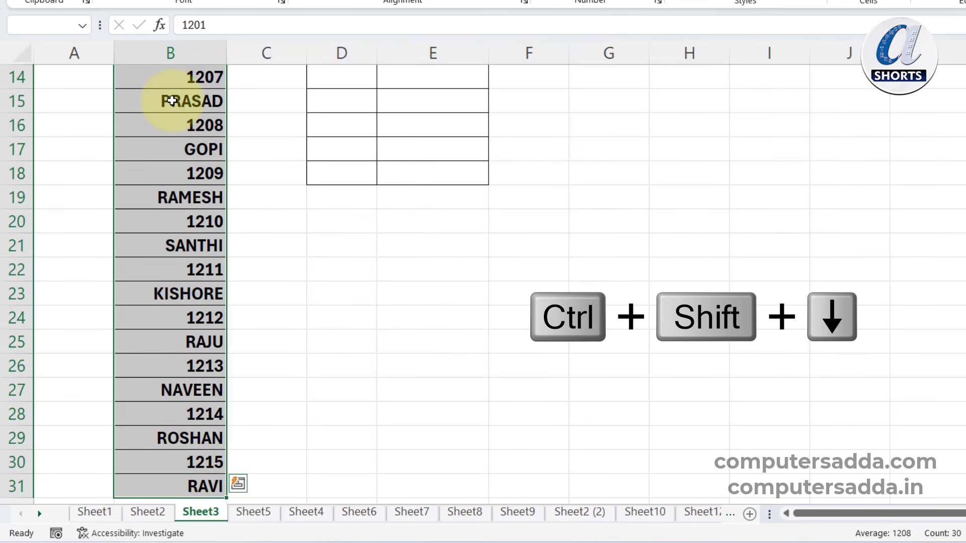
{"action": "scroll", "coordinate": [175, 254], "scroll_direction": "down", "scroll_amount": 3}
{"action": "scroll", "coordinate": [175, 254], "scroll_direction": "up", "scroll_amount": 7}
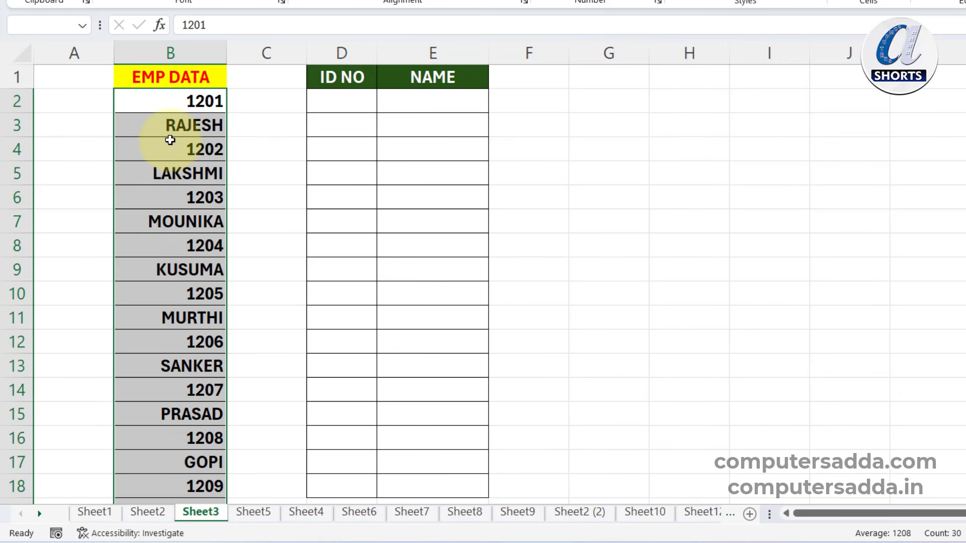
Step: Select only the numeric constants in EMP DATA using Go To Special, with Text, Logicals and Errors excluded
{"action": "key", "text": "F5"}
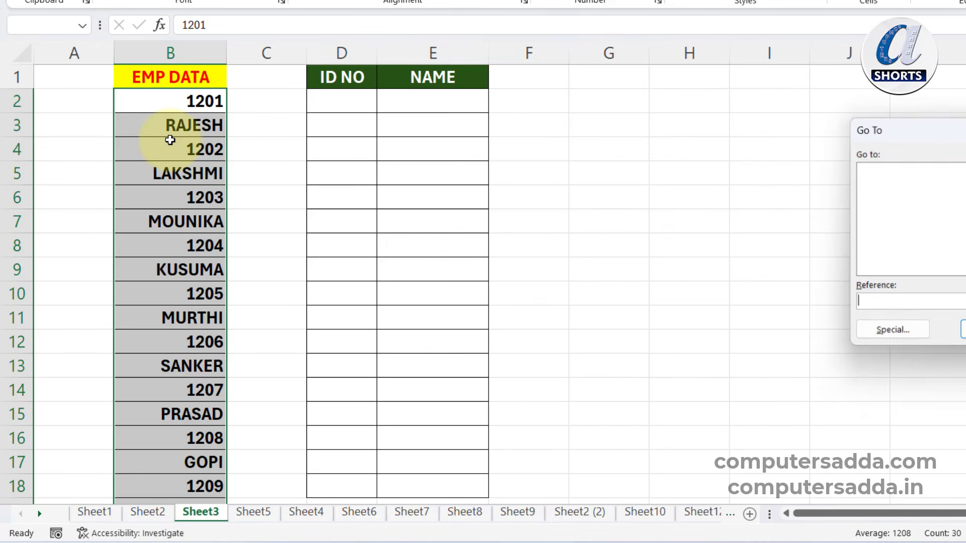
{"action": "key", "text": "alt+s"}
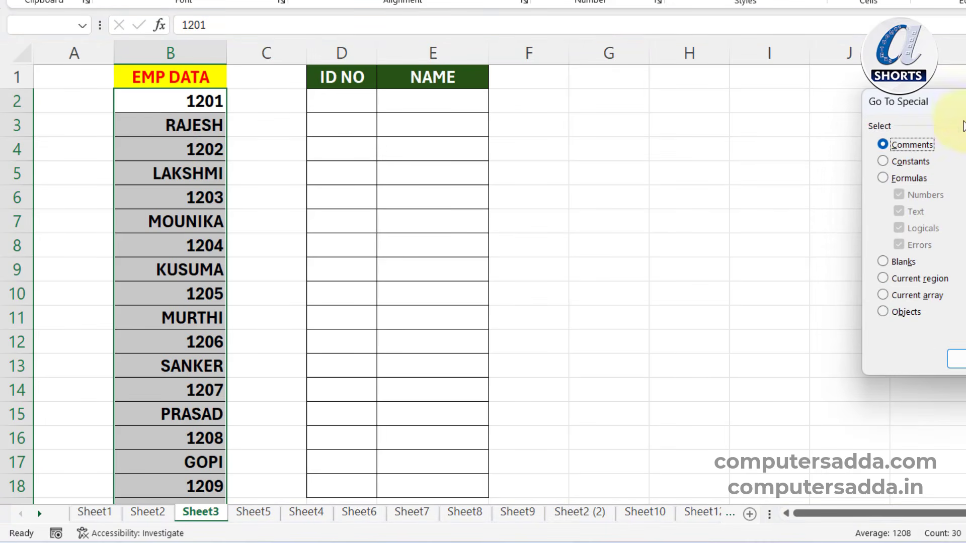
{"action": "left_click_drag", "start_coordinate": [961, 111], "coordinate": [661, 141]}
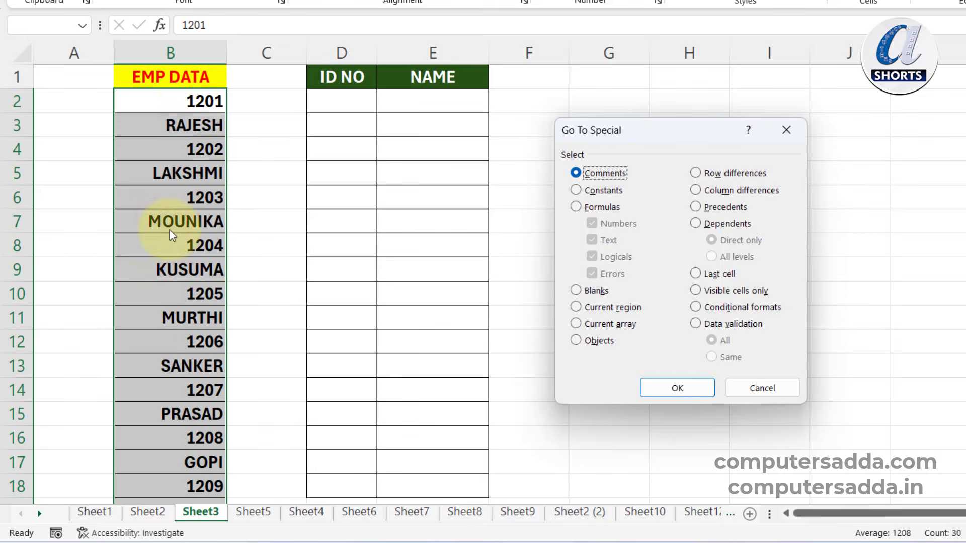
{"action": "left_click", "coordinate": [577, 190]}
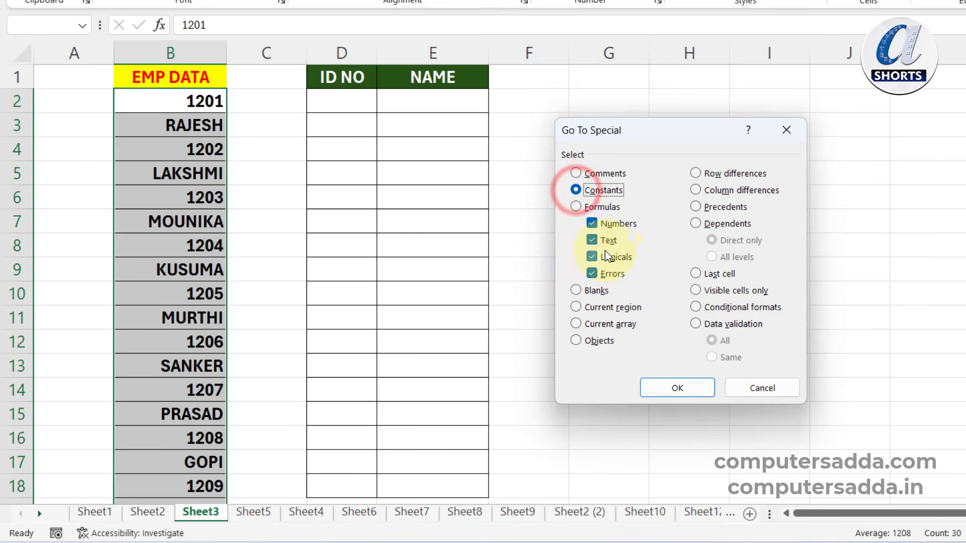
{"action": "left_click", "coordinate": [591, 241]}
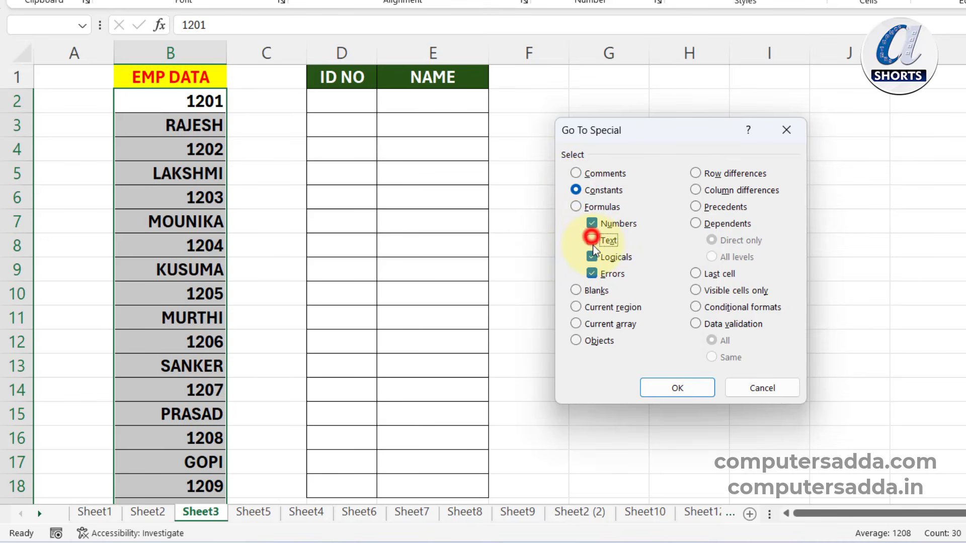
{"action": "left_click", "coordinate": [591, 258]}
{"action": "left_click", "coordinate": [592, 274]}
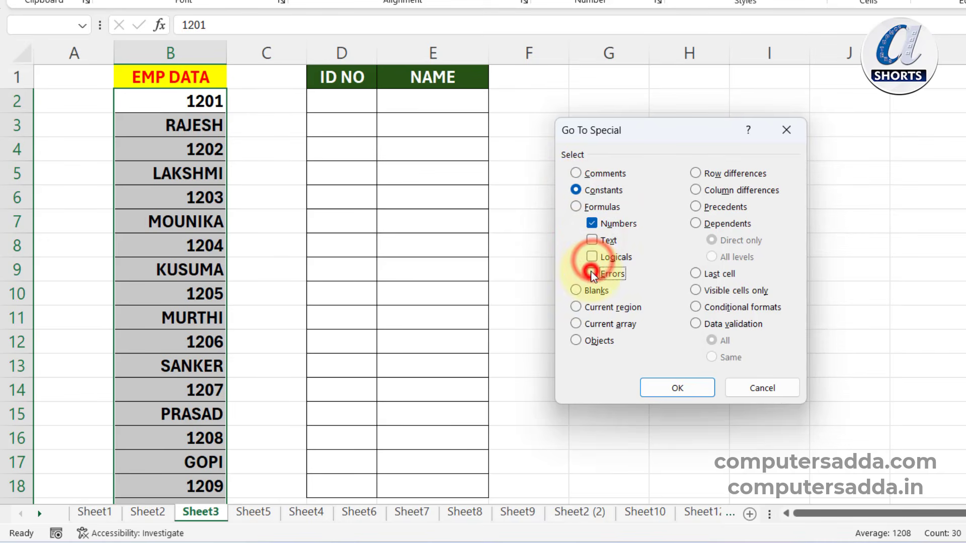
{"action": "left_click", "coordinate": [659, 390]}
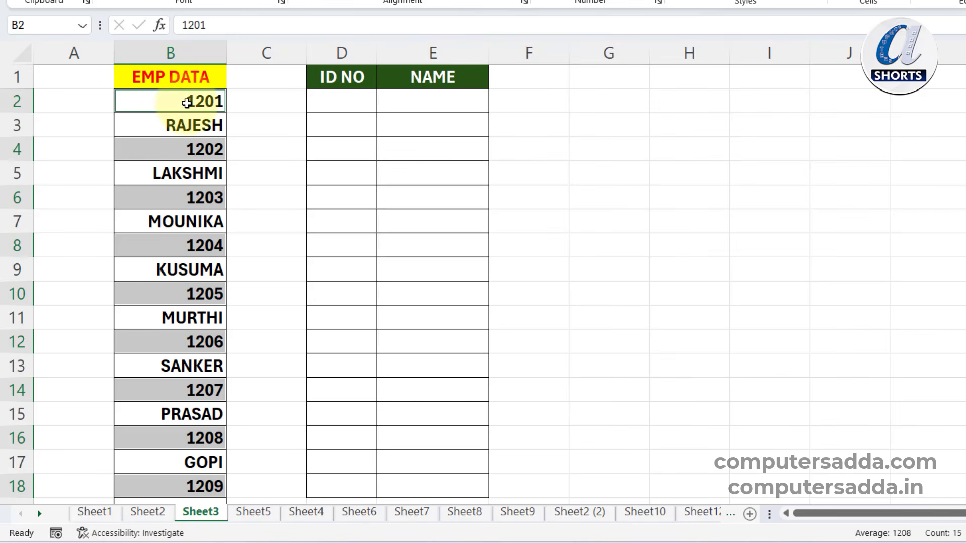
Step: Copy the selected ID numbers into the ID NO column starting at D2
{"action": "key", "text": "ctrl+c"}
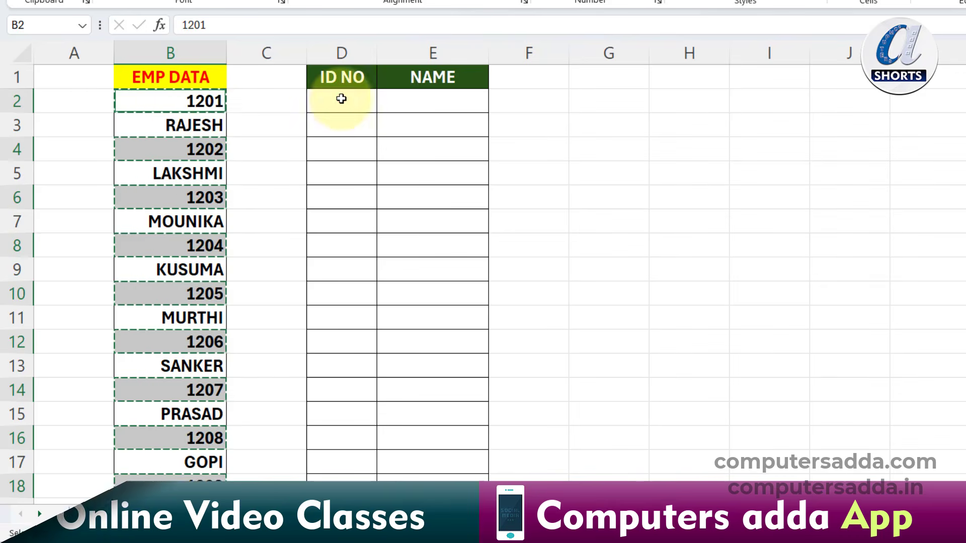
{"action": "left_click", "coordinate": [340, 100]}
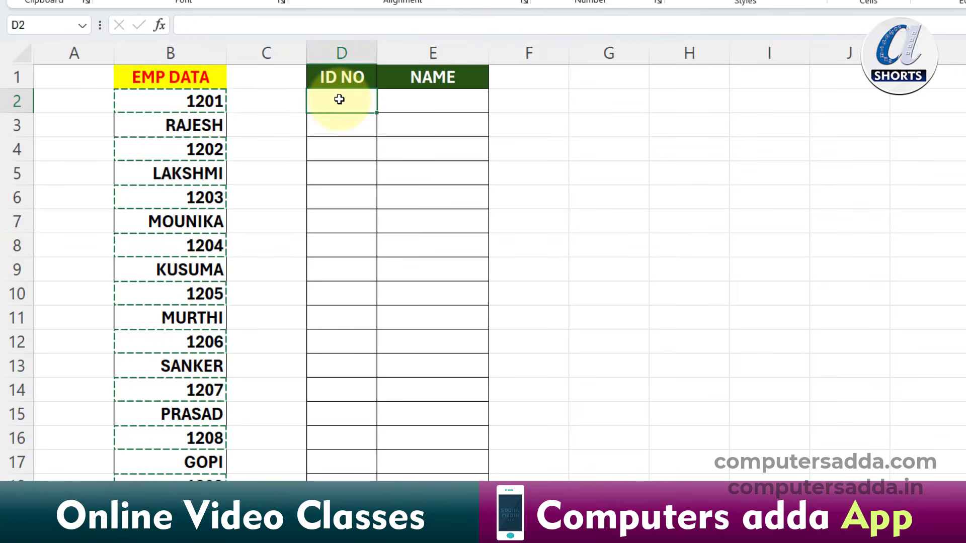
{"action": "key", "text": "ctrl+v"}
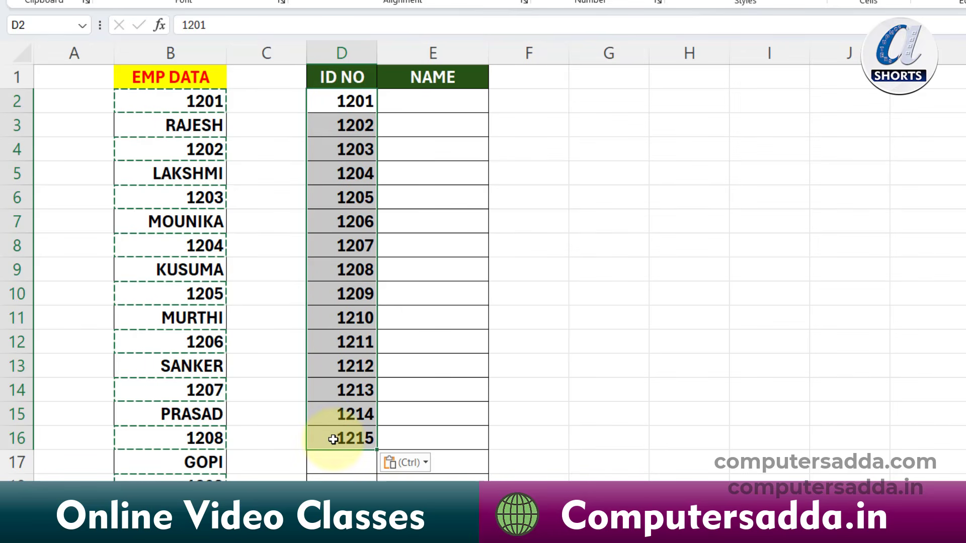
Step: Reselect the EMP DATA entries from B2 and narrow the selection to text constants only through Go To Special
{"action": "left_click", "coordinate": [169, 100]}
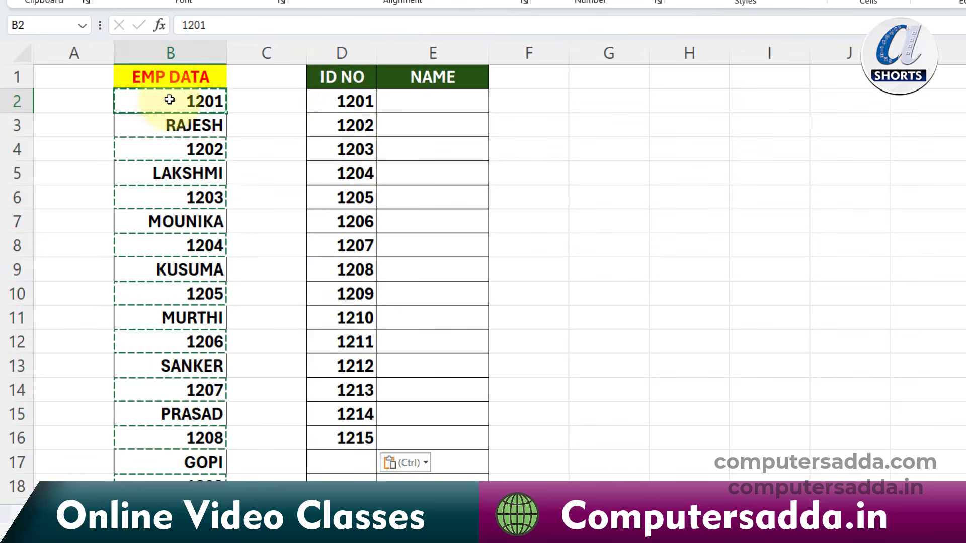
{"action": "key", "text": "ctrl+shift+Down"}
{"action": "scroll", "coordinate": [202, 96], "scroll_direction": "up", "scroll_amount": 5}
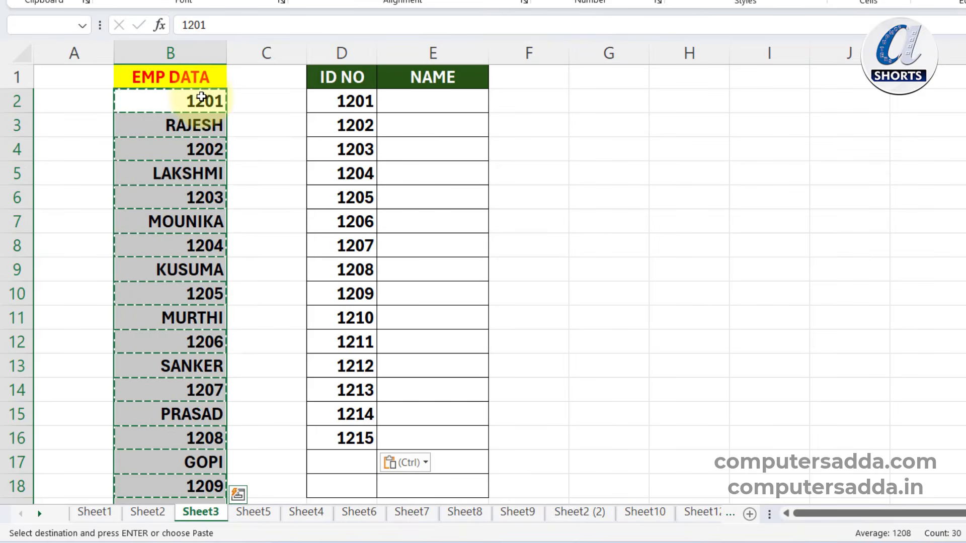
{"action": "key", "text": "ctrl+g"}
{"action": "key", "text": "alt+s"}
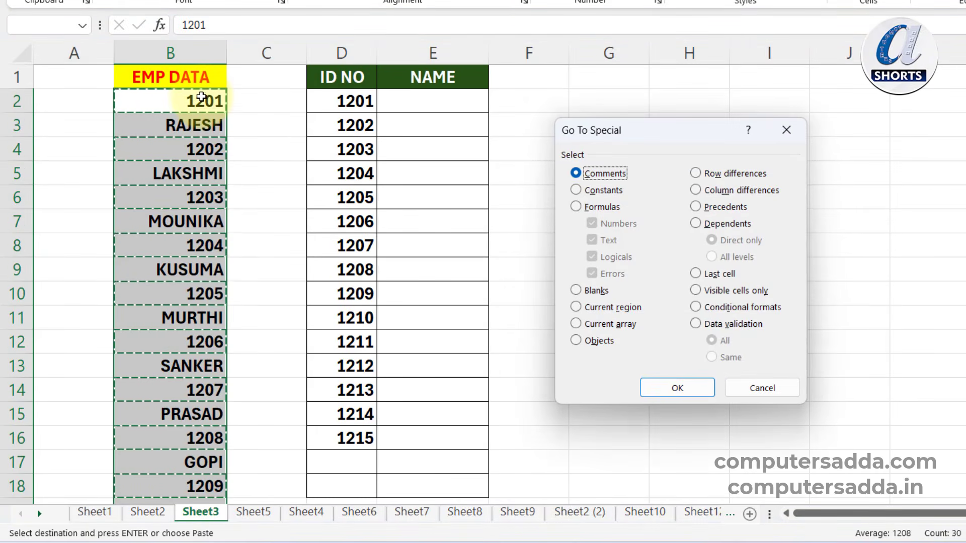
{"action": "left_click", "coordinate": [576, 189]}
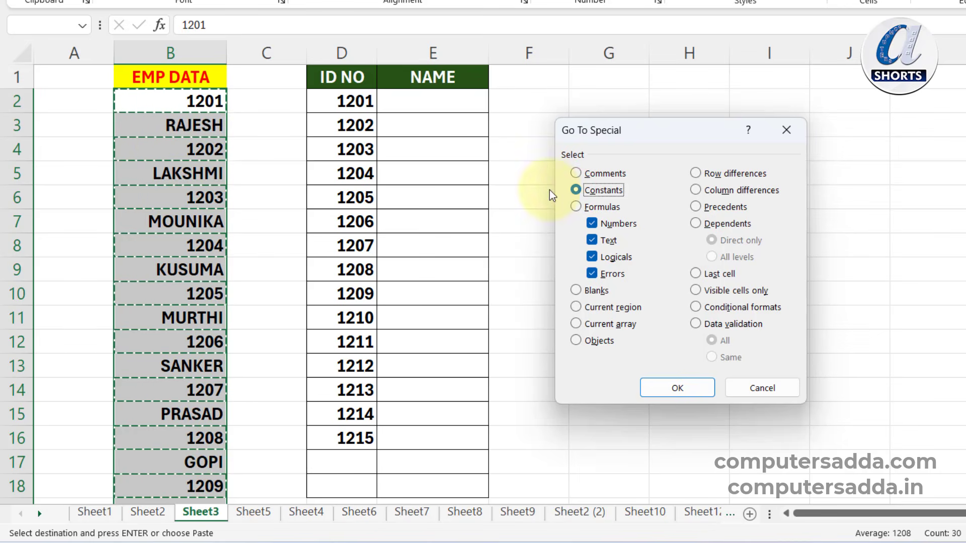
{"action": "left_click", "coordinate": [593, 223]}
{"action": "left_click", "coordinate": [592, 256]}
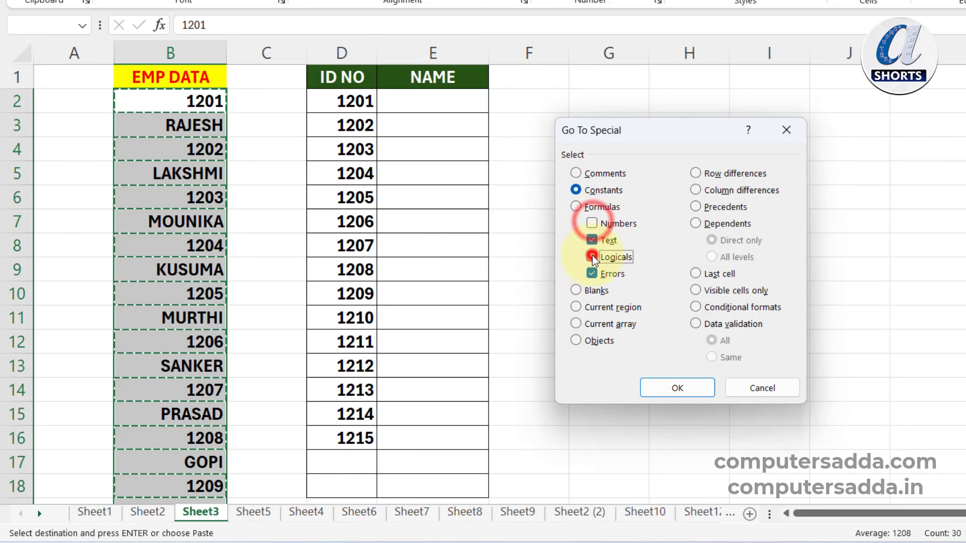
{"action": "left_click", "coordinate": [591, 275]}
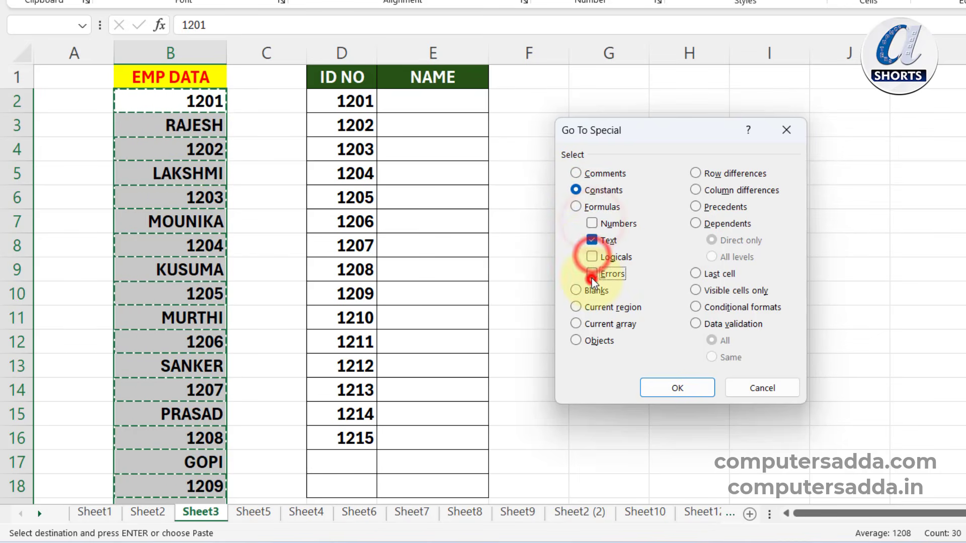
{"action": "left_click", "coordinate": [684, 387]}
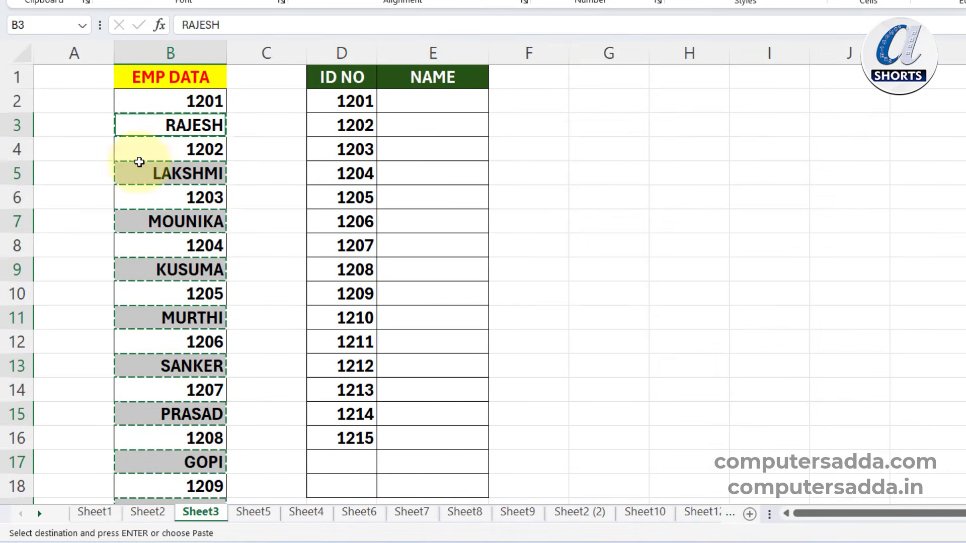
Step: Copy the selected names into the NAME column starting at E2 and compare the split table with EMP DATA
{"action": "left_click", "coordinate": [422, 98]}
{"action": "key", "text": "ctrl+v"}
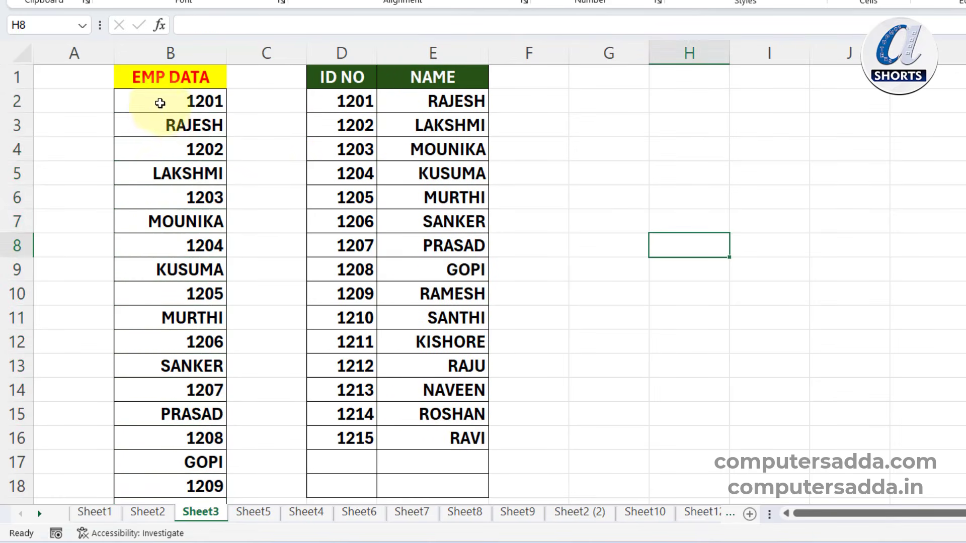
{"action": "left_click_drag", "start_coordinate": [162, 99], "coordinate": [171, 484]}
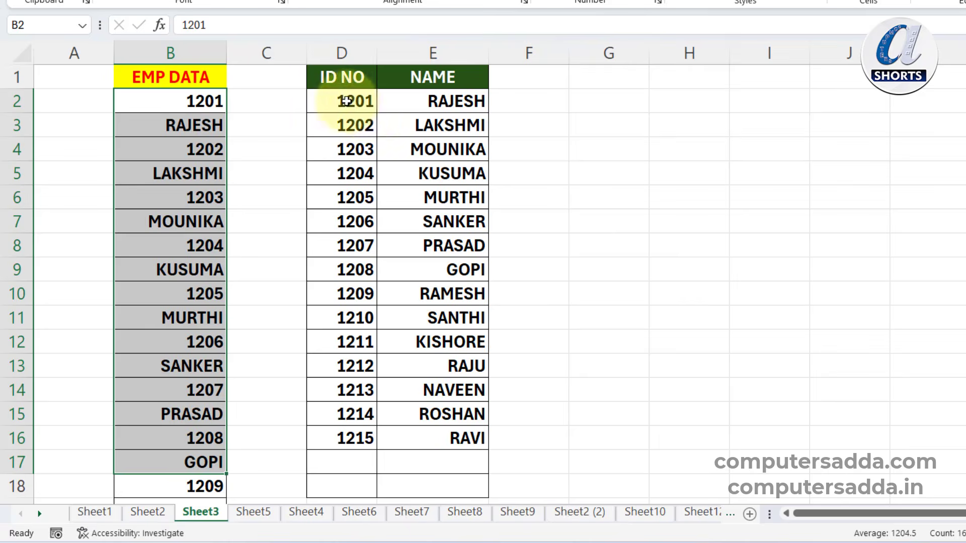
{"action": "left_click_drag", "start_coordinate": [347, 101], "coordinate": [416, 427]}
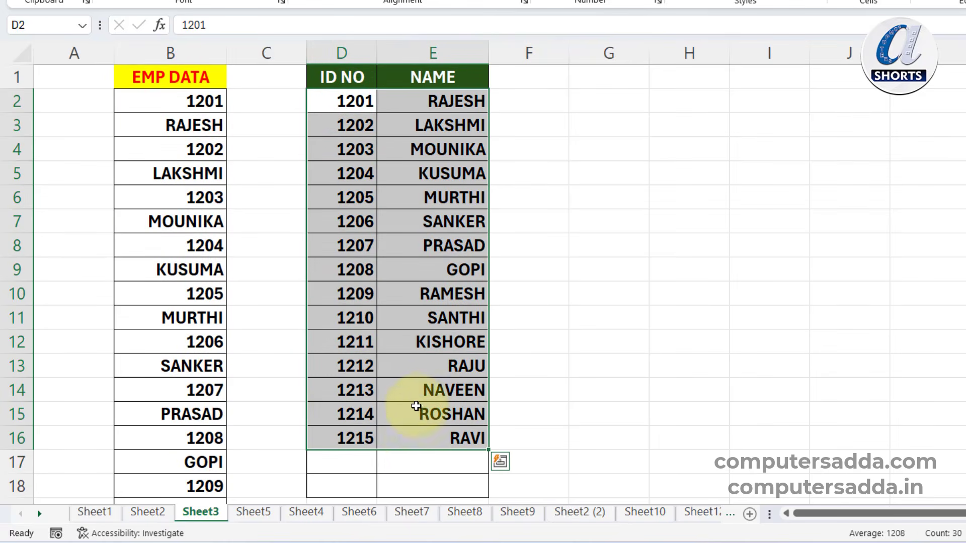
{"action": "left_click", "coordinate": [578, 121]}
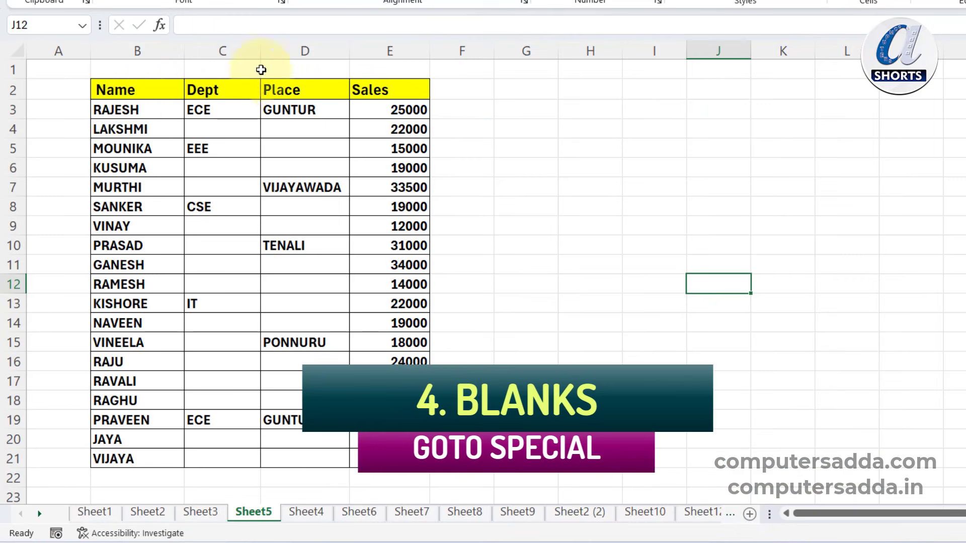
Step: Examine the blank cells in the Sheet5 sales table and in the Sheet4 student marks table
{"action": "left_click_drag", "start_coordinate": [135, 93], "coordinate": [390, 473]}
{"action": "left_click", "coordinate": [226, 223]}
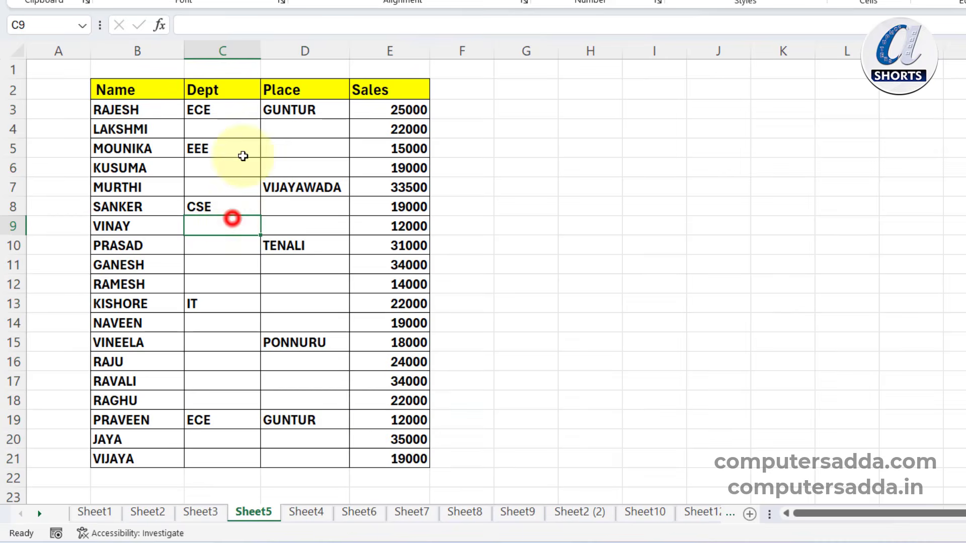
{"action": "left_click", "coordinate": [308, 512]}
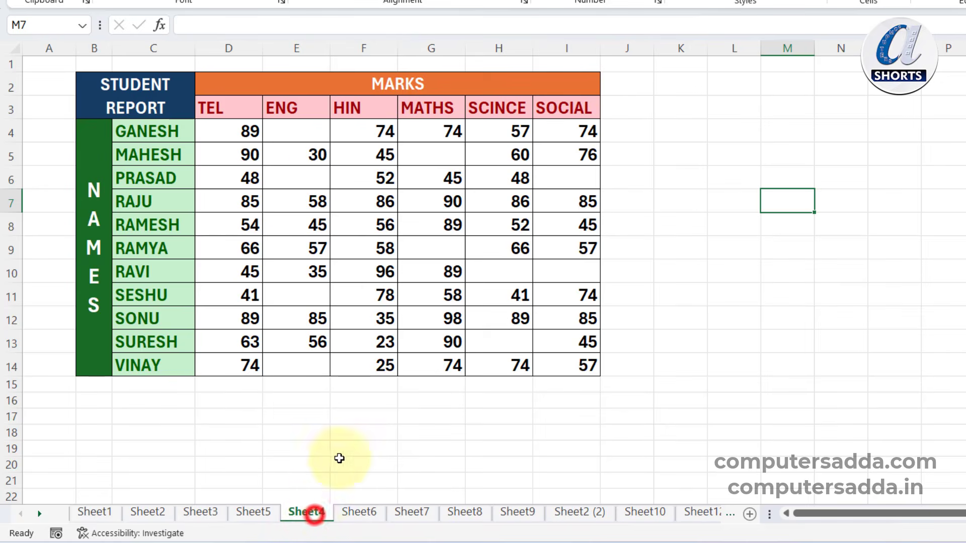
{"action": "left_click_drag", "start_coordinate": [328, 204], "coordinate": [376, 233]}
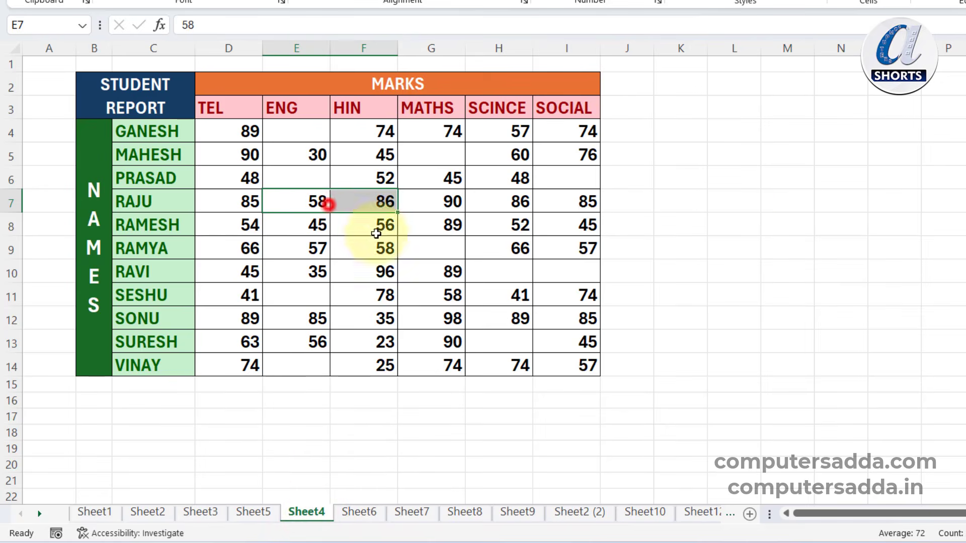
{"action": "left_click", "coordinate": [253, 512]}
{"action": "left_click", "coordinate": [682, 323]}
{"action": "left_click_drag", "start_coordinate": [132, 91], "coordinate": [403, 459]}
{"action": "left_click", "coordinate": [239, 187]}
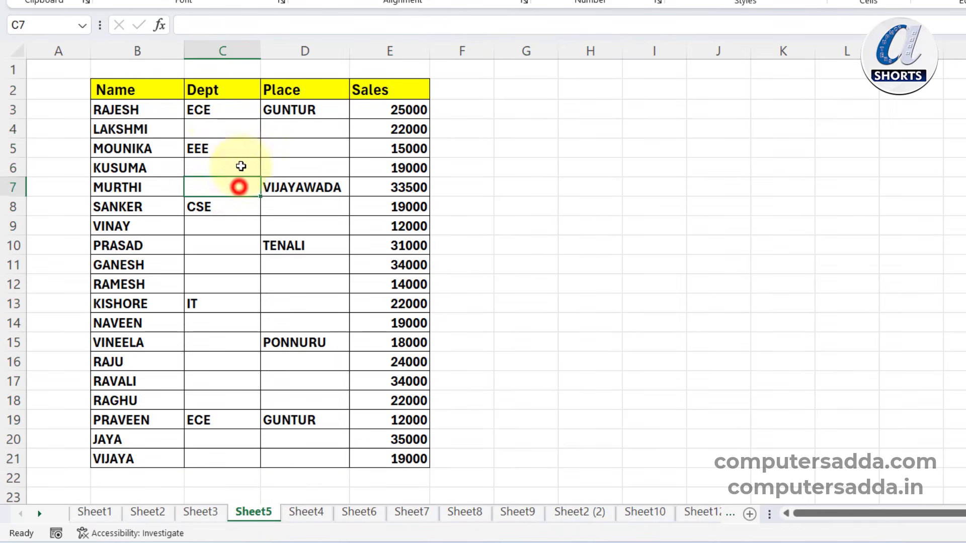
Step: Select the blank cells C4, D4, D5, D6 and C6 one by one as a multiple selection, and deselect them
{"action": "left_click", "coordinate": [216, 129]}
{"action": "left_click", "coordinate": [303, 129], "text": "ctrl"}
{"action": "left_click", "coordinate": [303, 152], "text": "ctrl"}
{"action": "left_click", "coordinate": [292, 168], "text": "ctrl"}
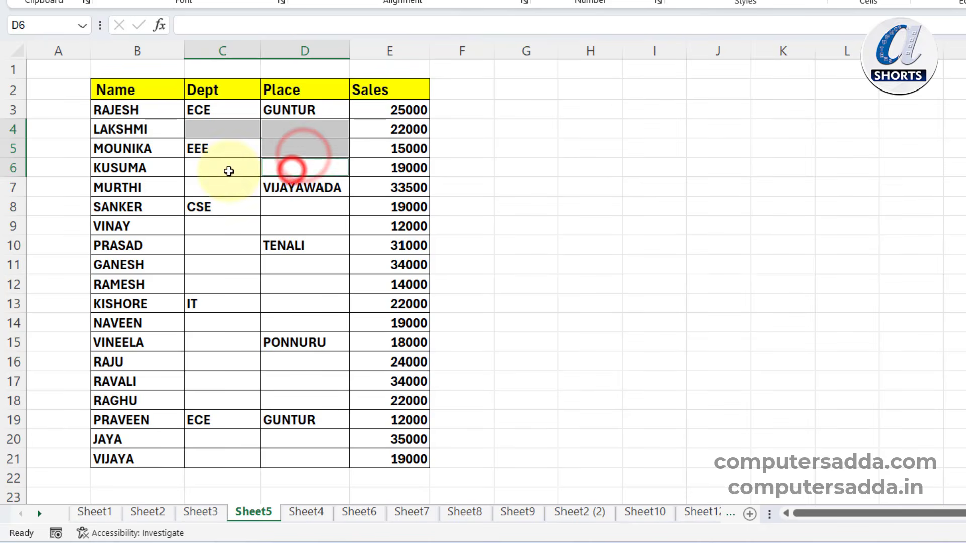
{"action": "left_click", "coordinate": [231, 169], "text": "ctrl"}
{"action": "left_click", "coordinate": [671, 185]}
Step: Select the whole Sheet5 table, narrow the selection to blanks through Go To Special, and deselect them
{"action": "left_click", "coordinate": [271, 234]}
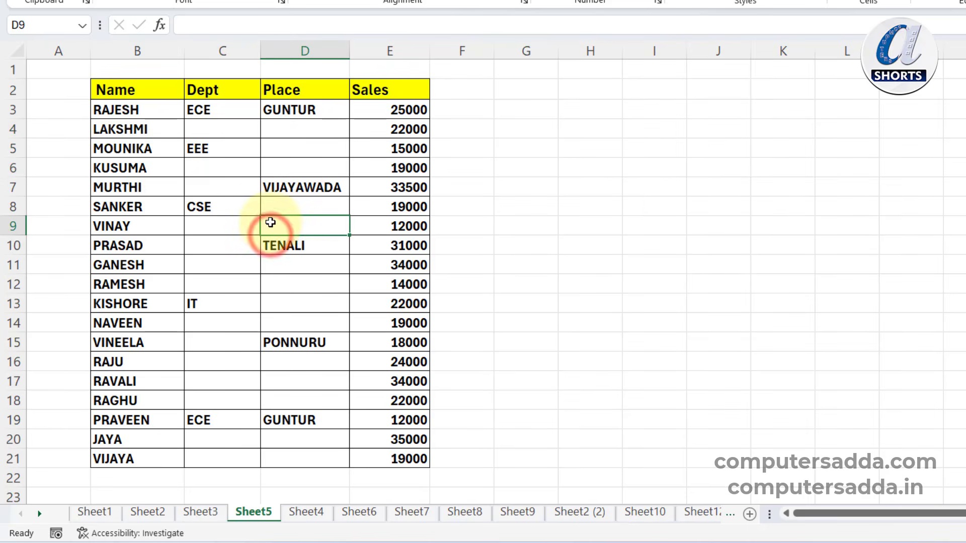
{"action": "key", "text": "ctrl+a"}
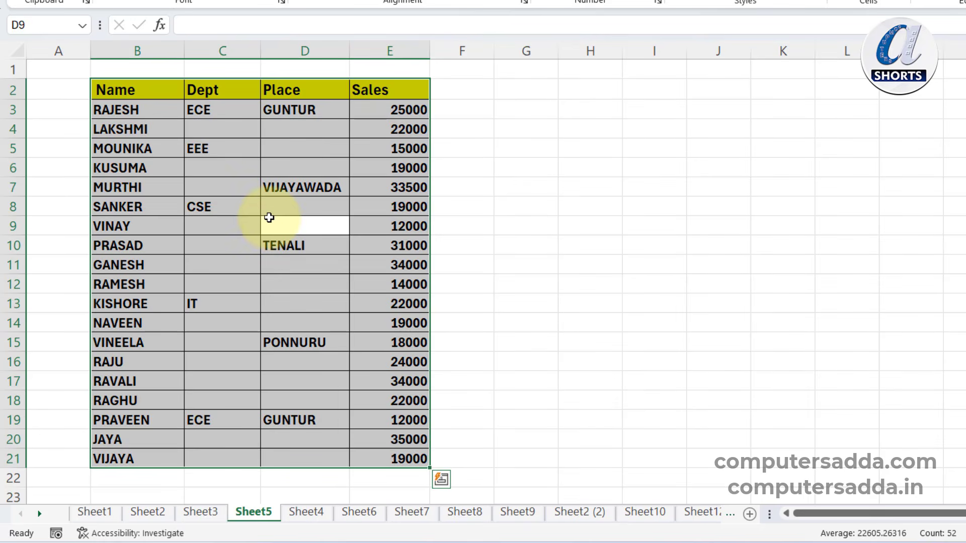
{"action": "key", "text": "ctrl+g"}
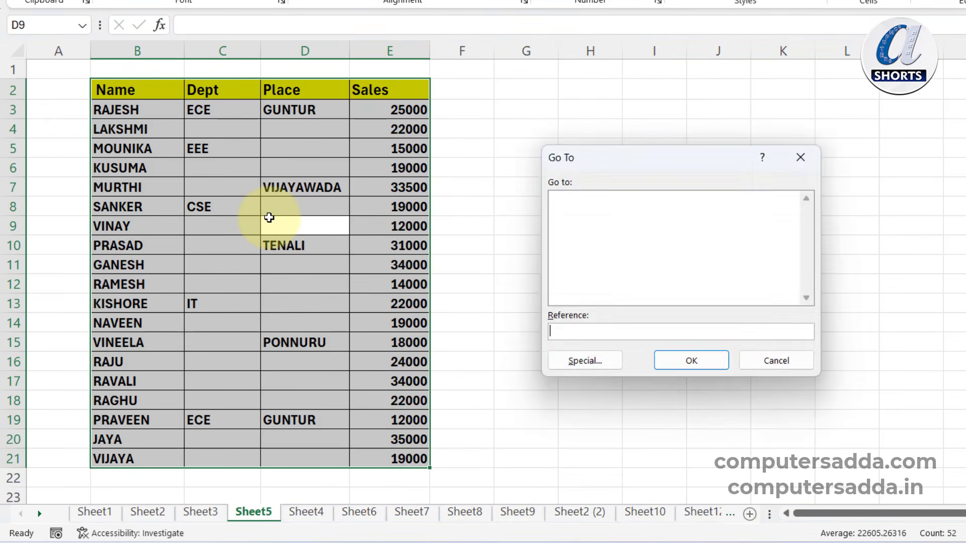
{"action": "key", "text": "alt+s"}
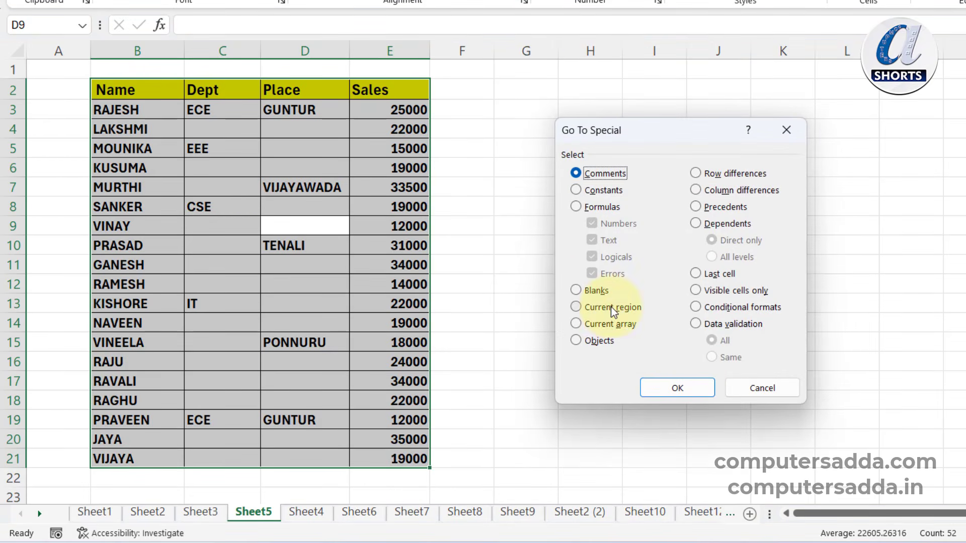
{"action": "left_click", "coordinate": [575, 291]}
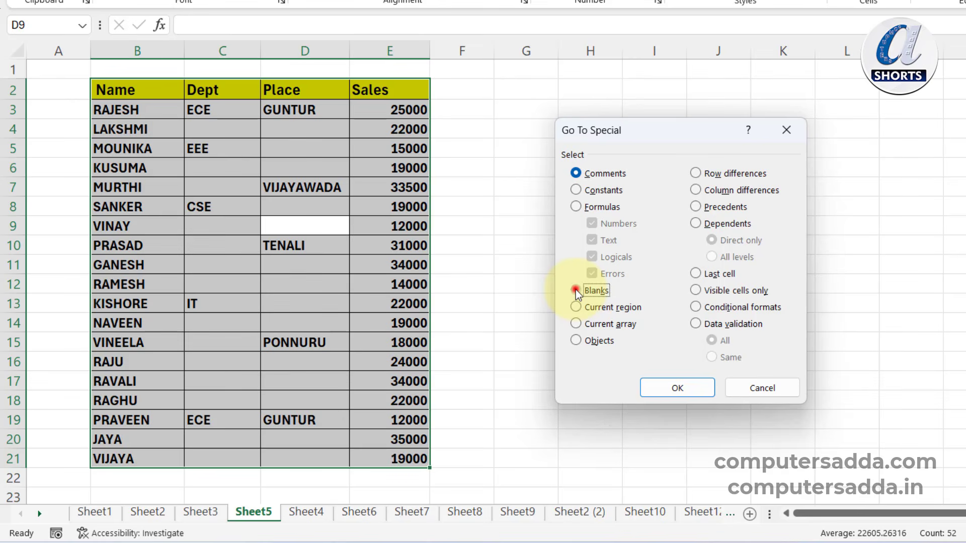
{"action": "left_click", "coordinate": [668, 386]}
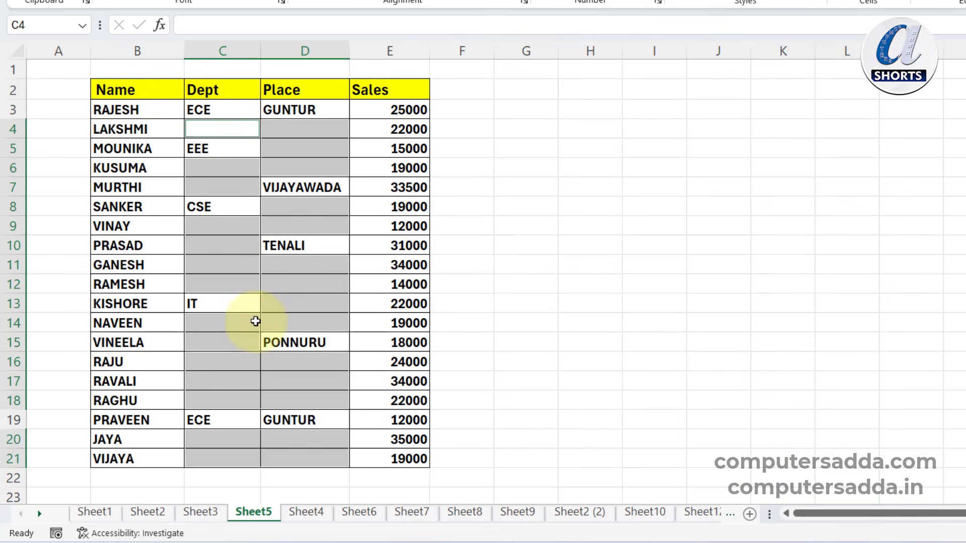
{"action": "left_click", "coordinate": [621, 218]}
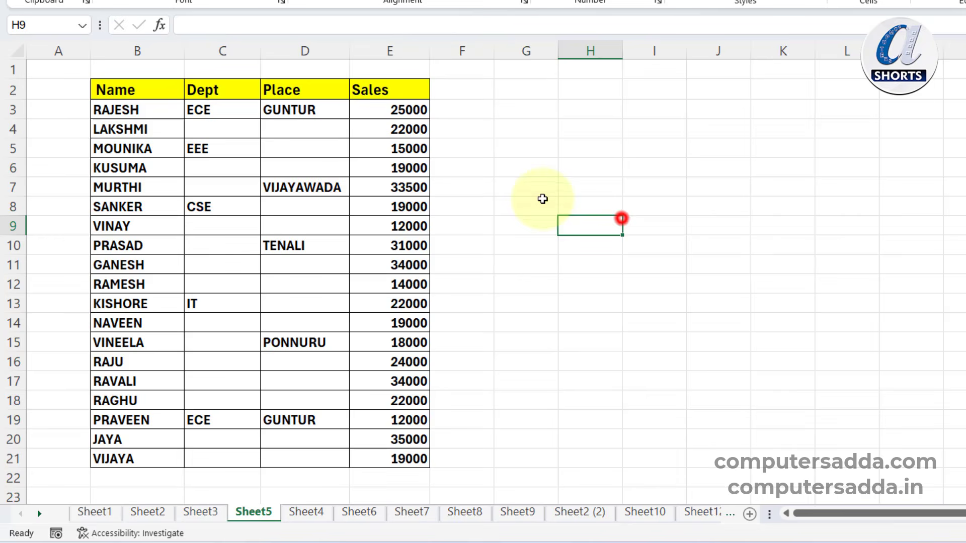
Step: Review the empty Dept and Place cells below the filled entries, such as C4, C6 and D4:D6
{"action": "left_click", "coordinate": [213, 127]}
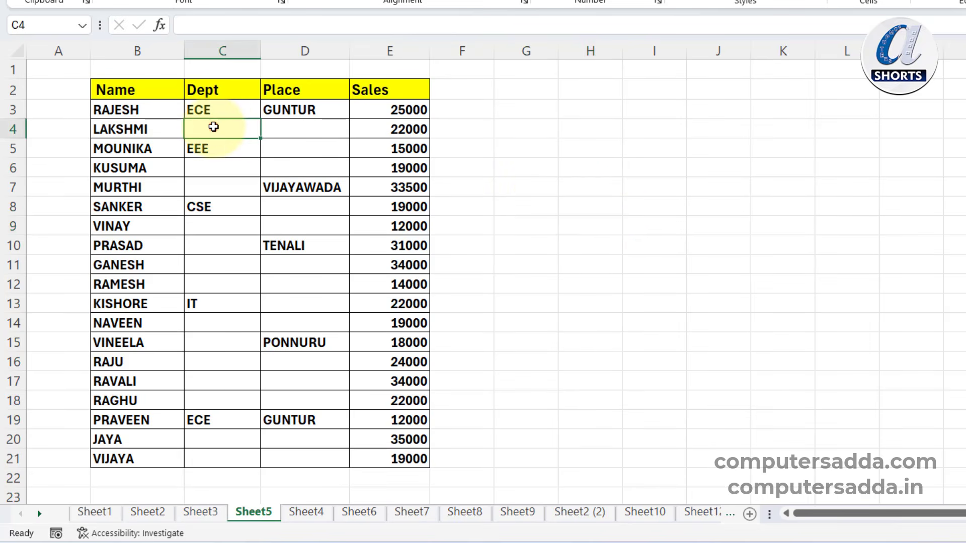
{"action": "left_click", "coordinate": [293, 117]}
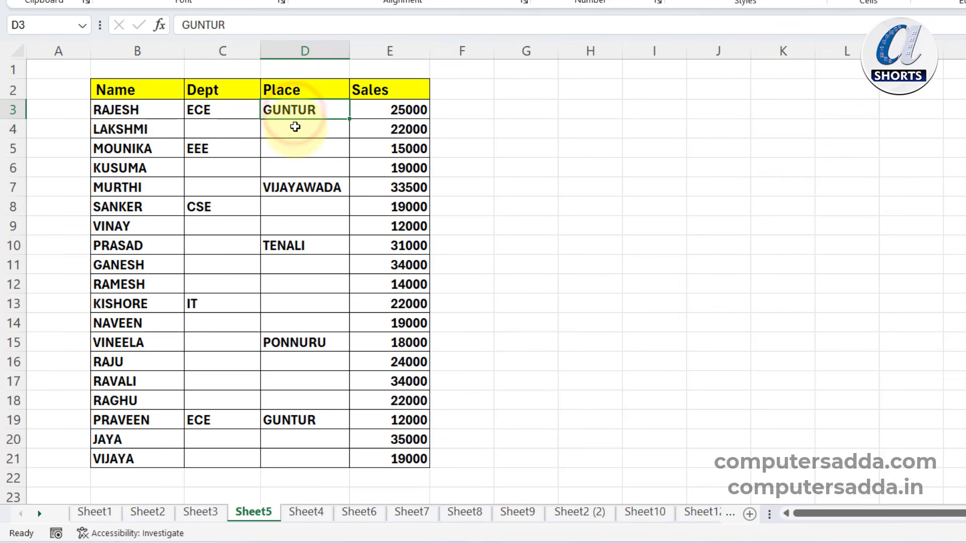
{"action": "left_click_drag", "start_coordinate": [295, 128], "coordinate": [296, 170]}
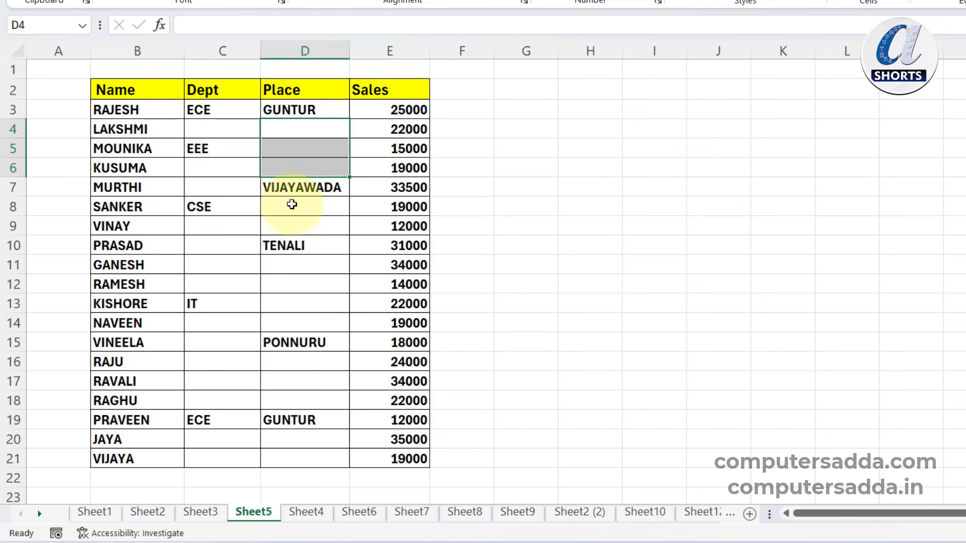
{"action": "left_click", "coordinate": [198, 129]}
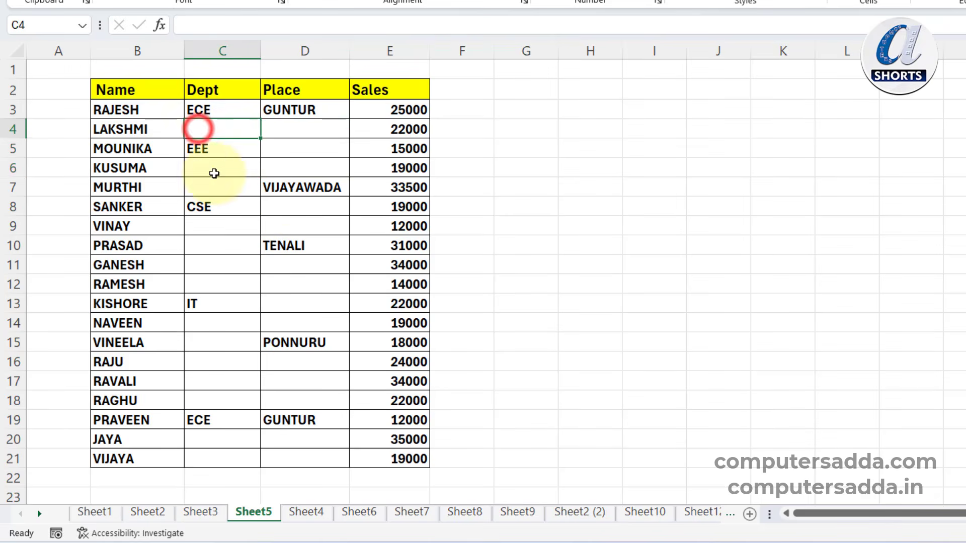
{"action": "left_click", "coordinate": [215, 168]}
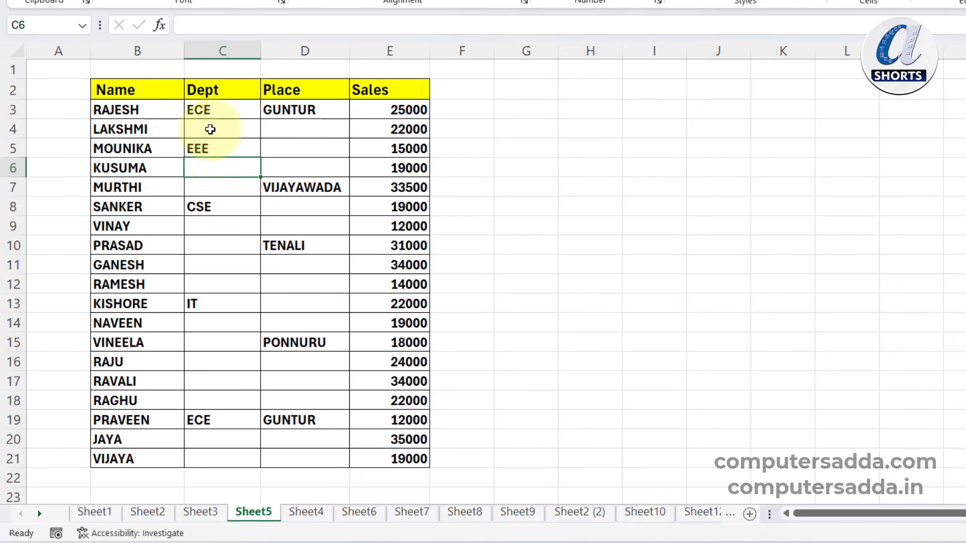
{"action": "left_click_drag", "start_coordinate": [210, 130], "coordinate": [302, 420]}
Step: Select all blank cells of the Sheet5 table using the Blanks option of Go To Special
{"action": "left_click", "coordinate": [227, 229]}
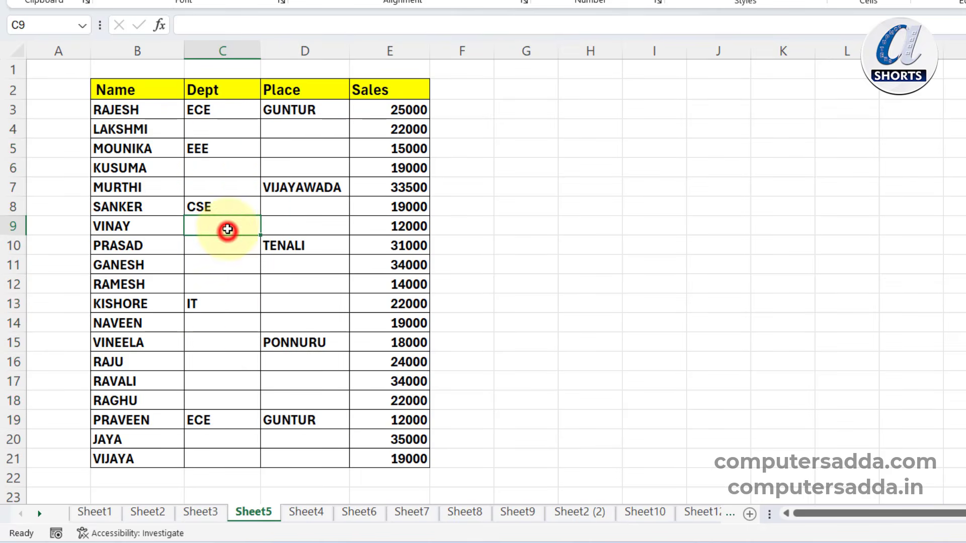
{"action": "key", "text": "ctrl+a"}
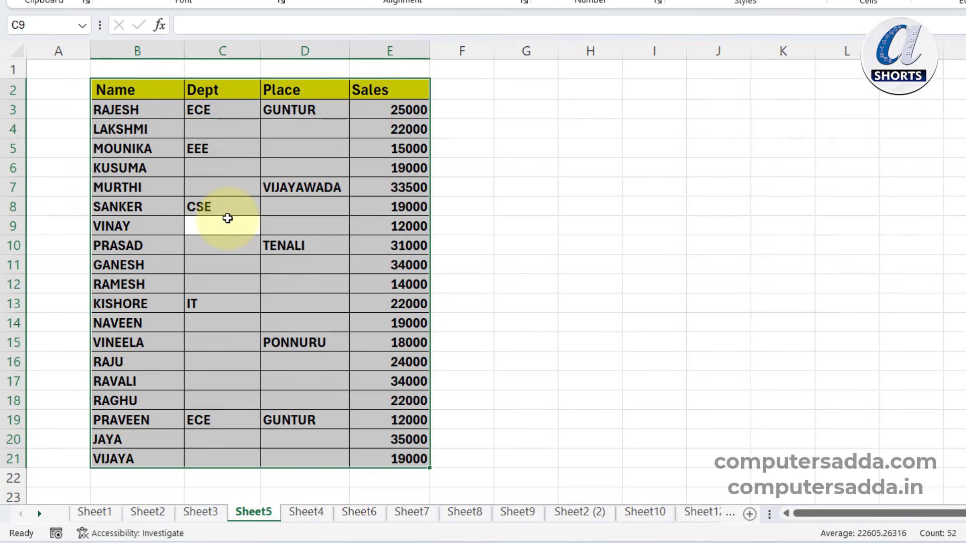
{"action": "key", "text": "ctrl+g"}
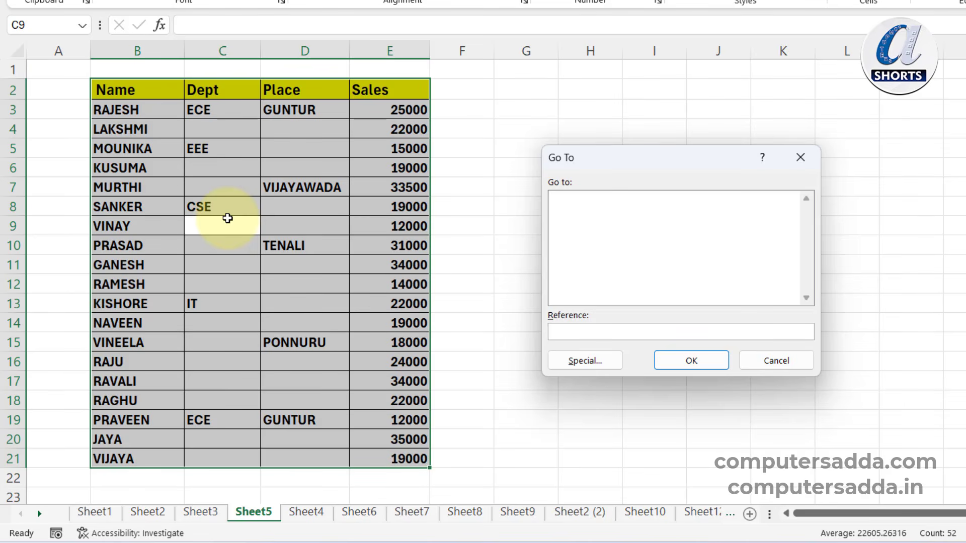
{"action": "key", "text": "alt+s"}
{"action": "left_click", "coordinate": [576, 291]}
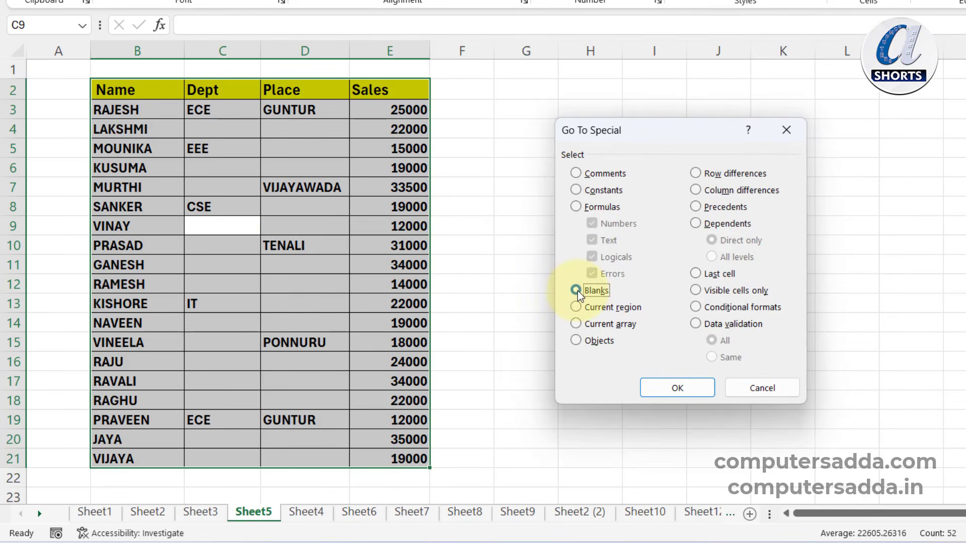
{"action": "left_click", "coordinate": [679, 388]}
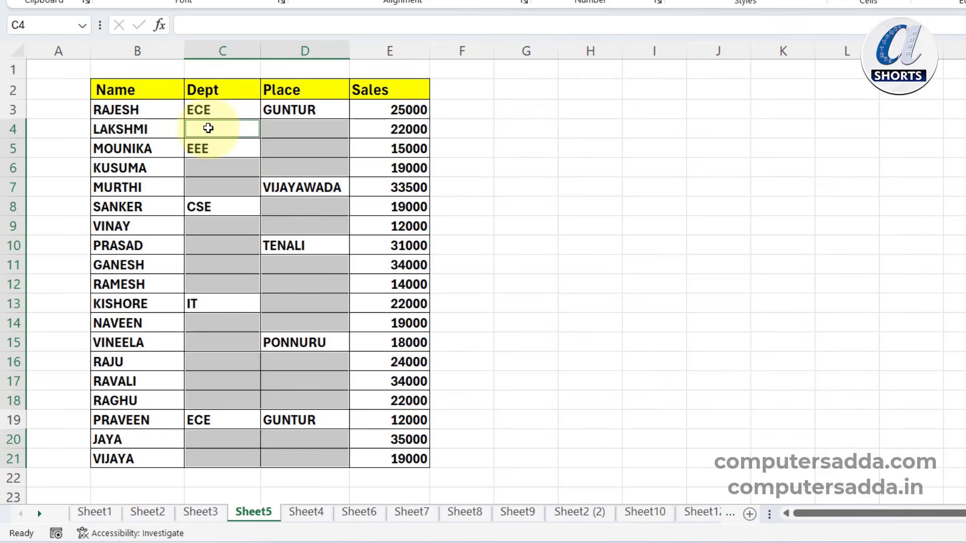
Step: Fill all selected blanks at once with the relative formula =C3 so each takes the value of the cell above
{"action": "type", "text": "="}
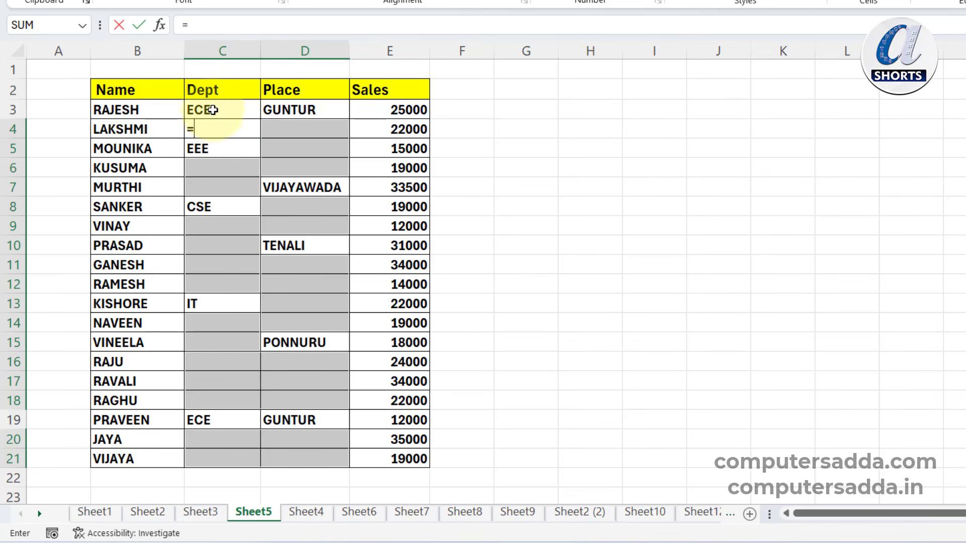
{"action": "left_click", "coordinate": [213, 109]}
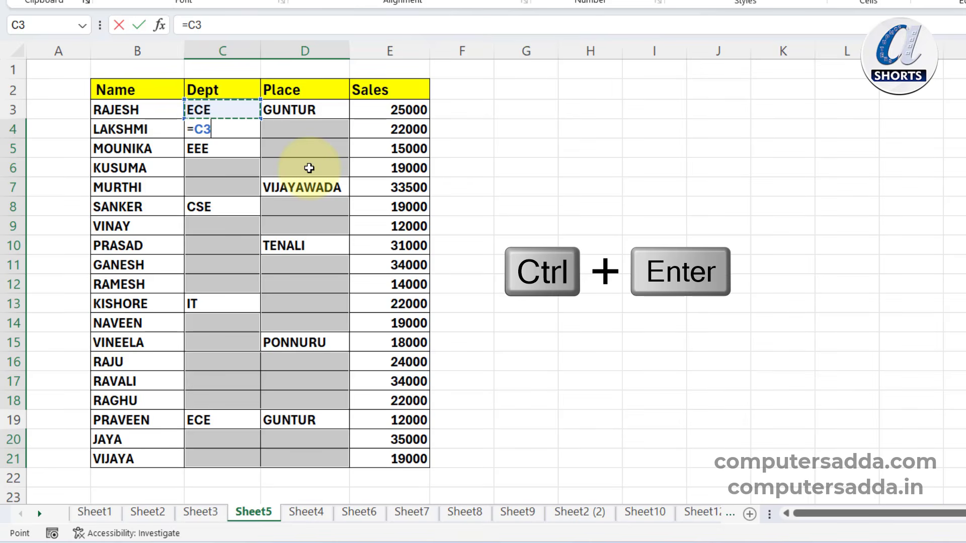
{"action": "key", "text": "ctrl+Return"}
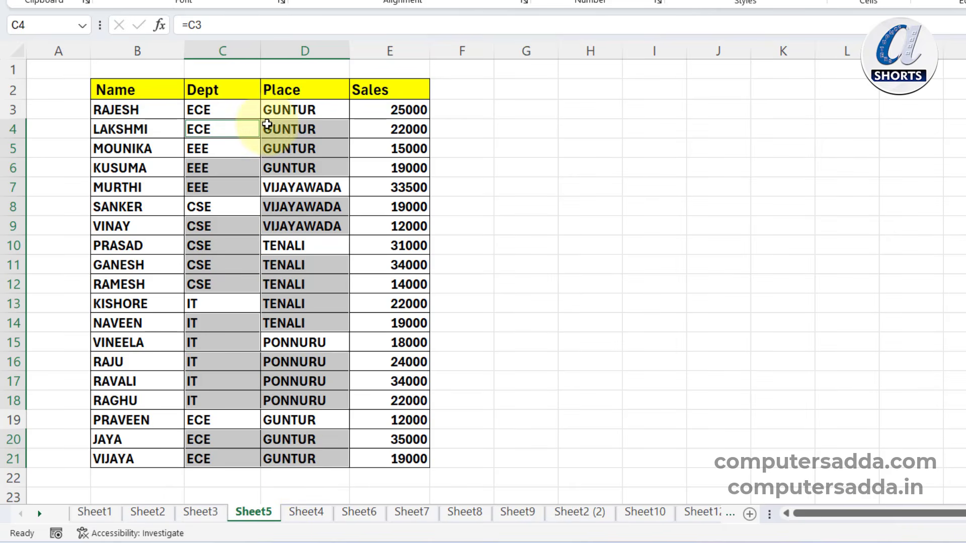
Step: On Sheet4, select the marks range D4:I14 and narrow the selection to blank cells through Go To Special
{"action": "left_click", "coordinate": [307, 513]}
{"action": "left_click", "coordinate": [624, 361]}
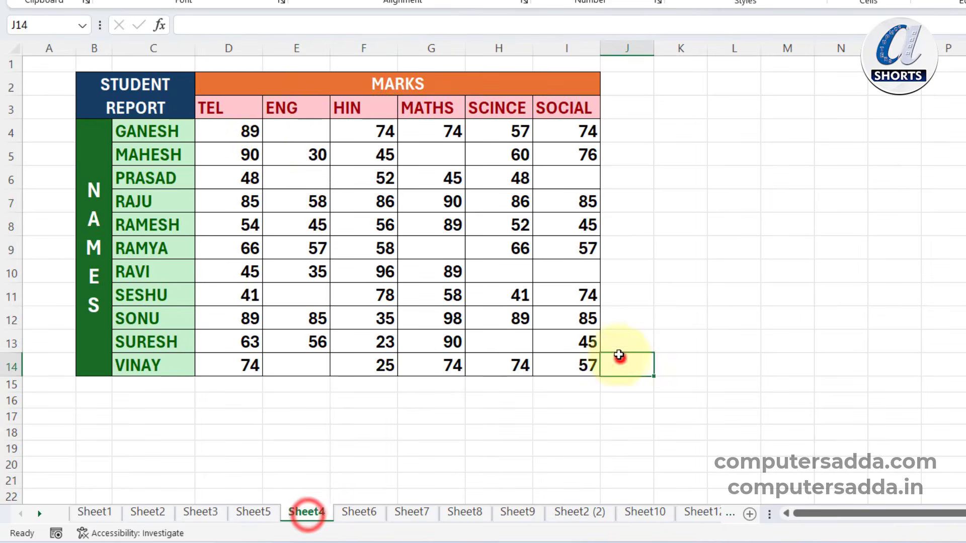
{"action": "left_click_drag", "start_coordinate": [228, 130], "coordinate": [558, 372]}
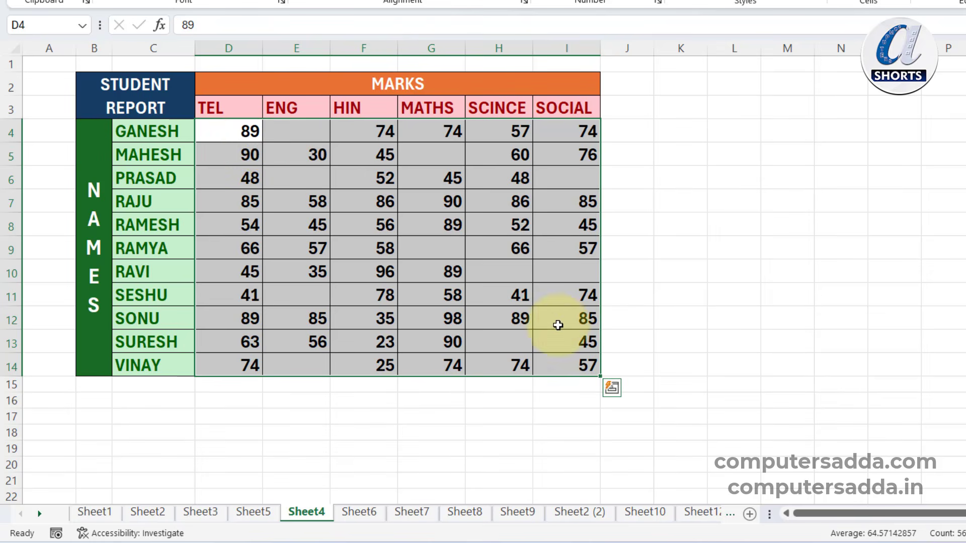
{"action": "key", "text": "F5"}
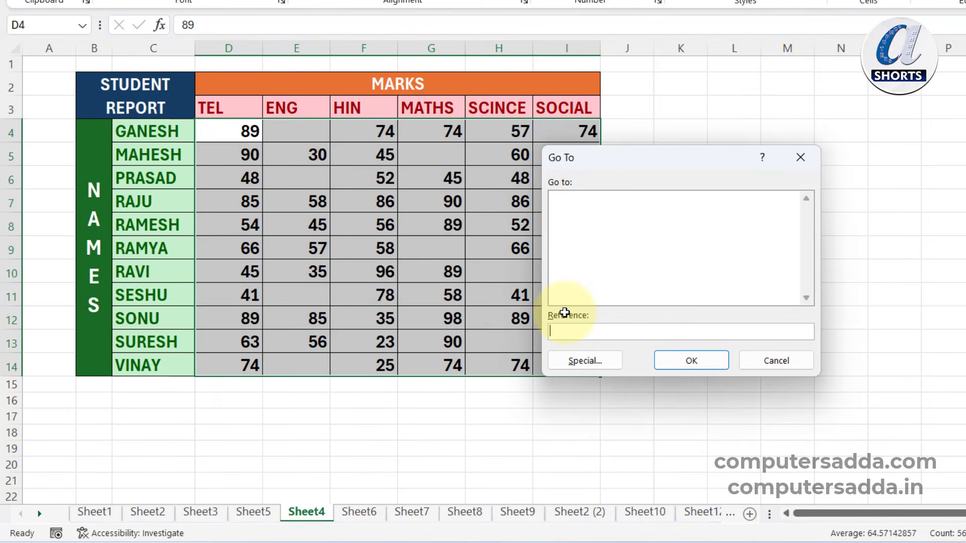
{"action": "left_click", "coordinate": [584, 360]}
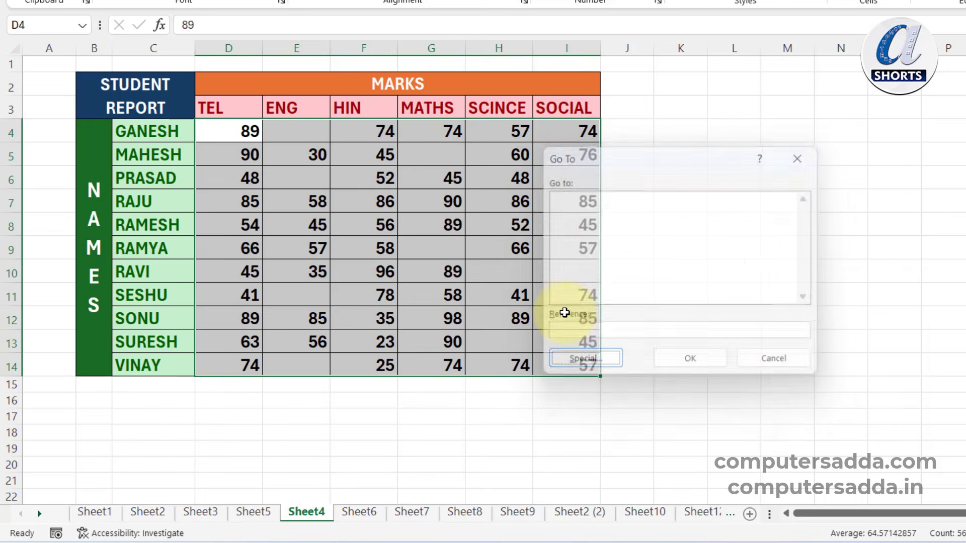
{"action": "left_click", "coordinate": [576, 290]}
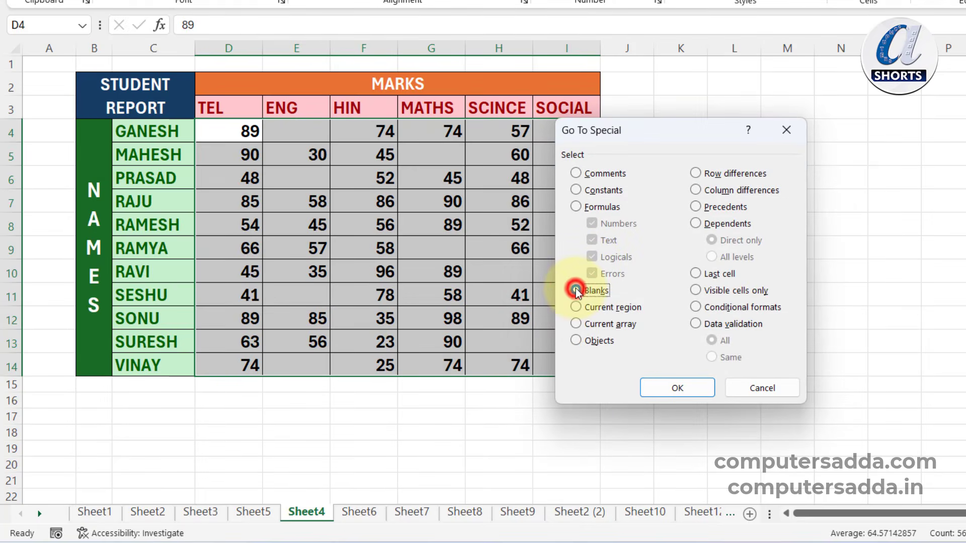
{"action": "left_click", "coordinate": [662, 387]}
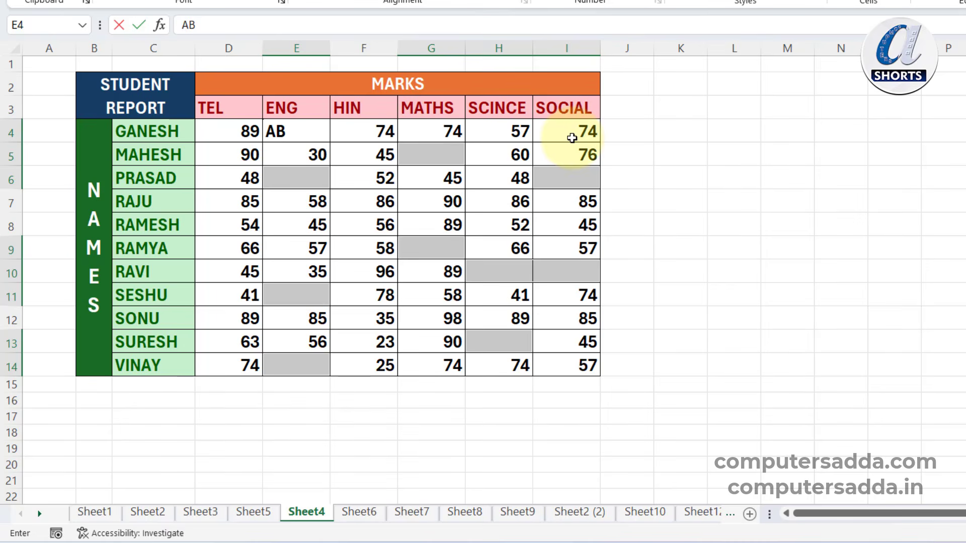
Step: Enter AB in all selected blank marks cells at once, centred horizontally with a red font
{"action": "key", "text": "ctrl+Return"}
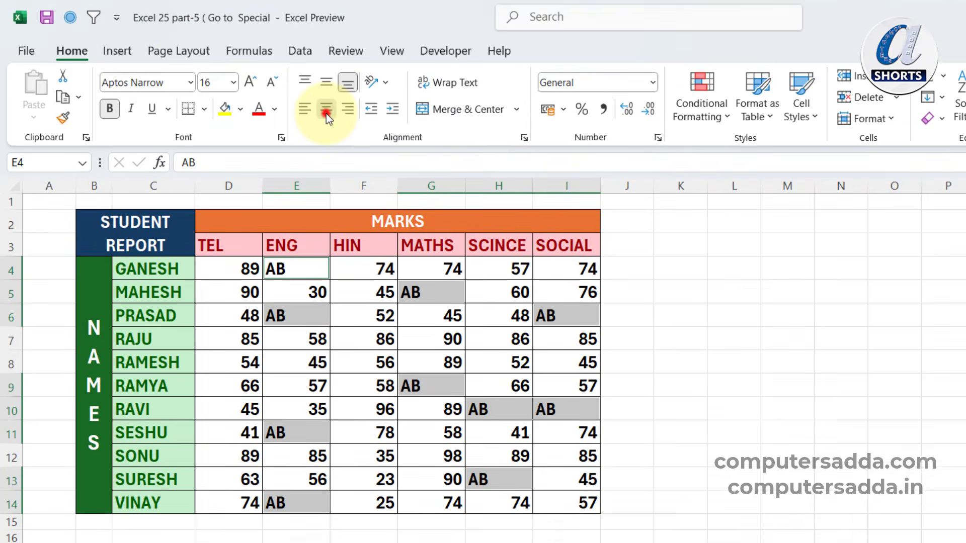
{"action": "left_click", "coordinate": [325, 114]}
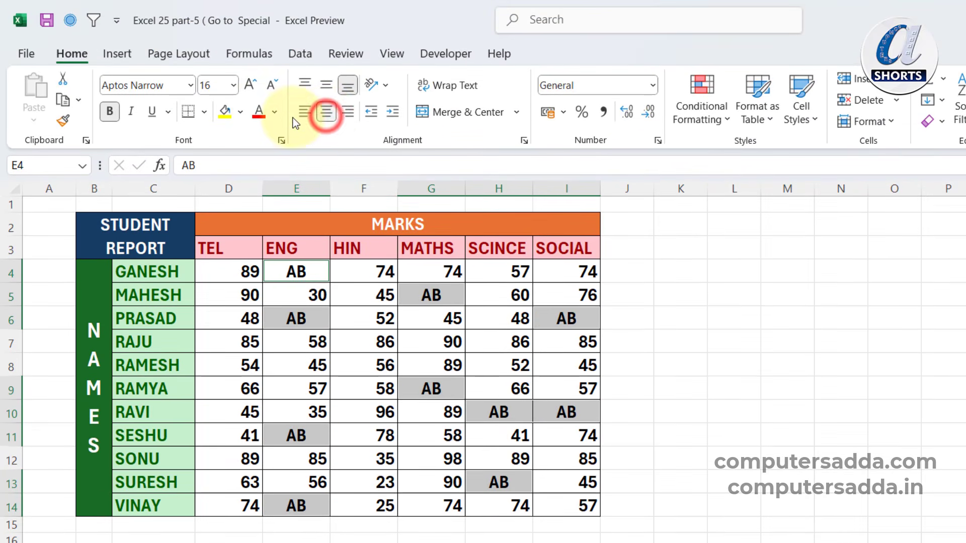
{"action": "left_click", "coordinate": [259, 113]}
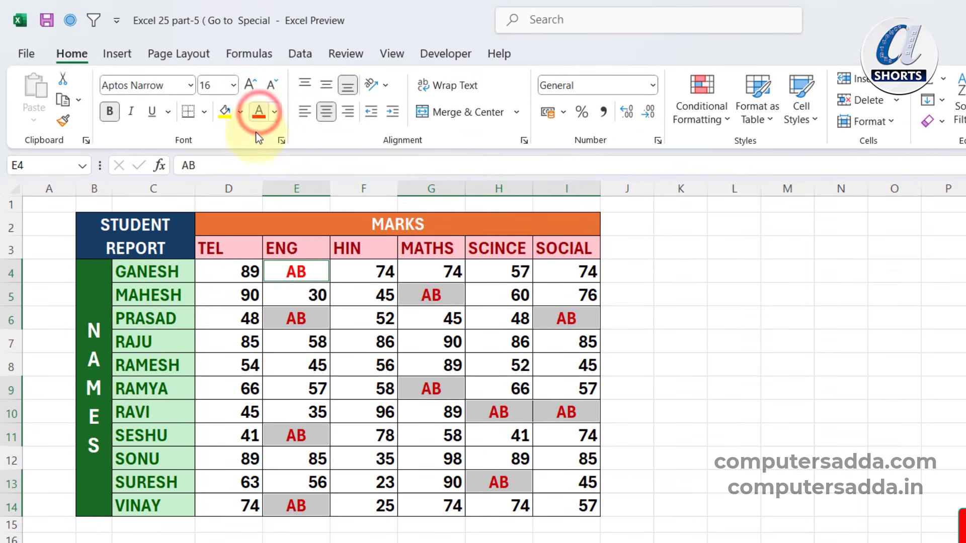
{"action": "left_click", "coordinate": [840, 358]}
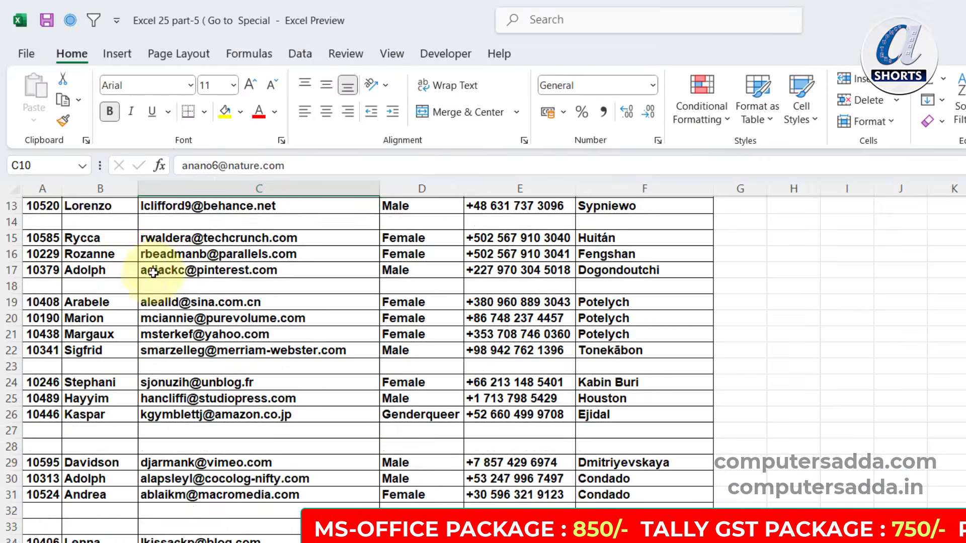
Step: Delete the blank rows below the third record and the next blank row, one group at a time
{"action": "scroll", "coordinate": [161, 277], "scroll_direction": "down", "scroll_amount": 8}
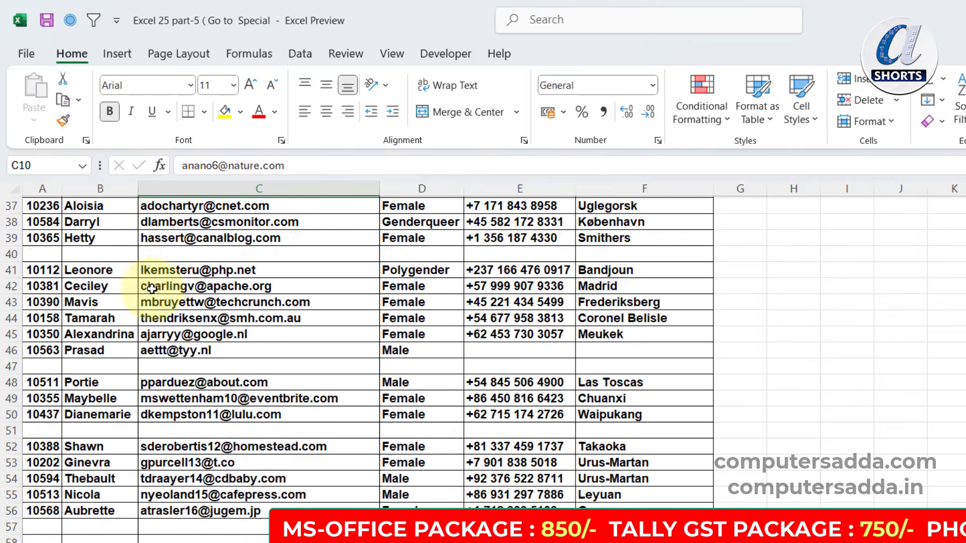
{"action": "scroll", "coordinate": [162, 278], "scroll_direction": "up", "scroll_amount": 4}
{"action": "scroll", "coordinate": [162, 278], "scroll_direction": "up", "scroll_amount": 8}
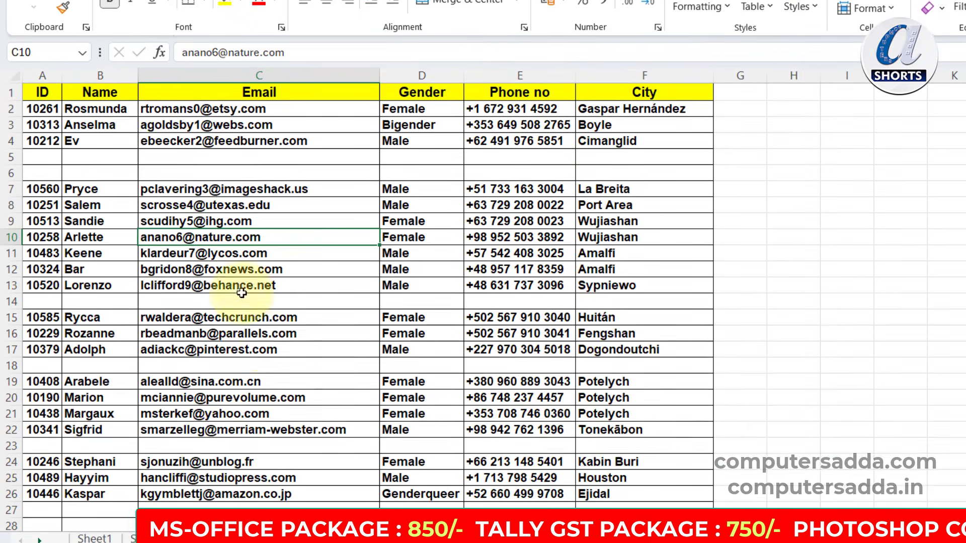
{"action": "left_click_drag", "start_coordinate": [11, 155], "coordinate": [13, 177]}
{"action": "right_click", "coordinate": [8, 172]}
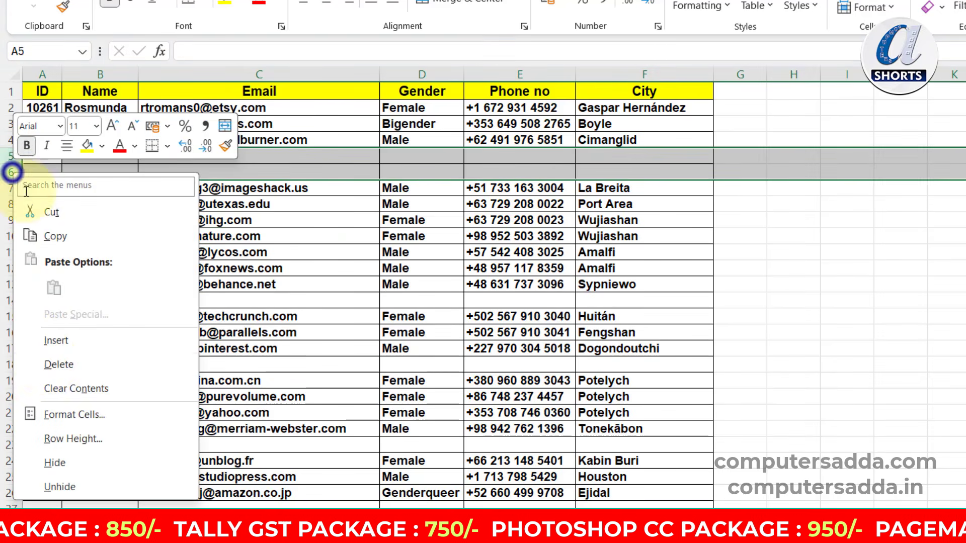
{"action": "left_click", "coordinate": [43, 365]}
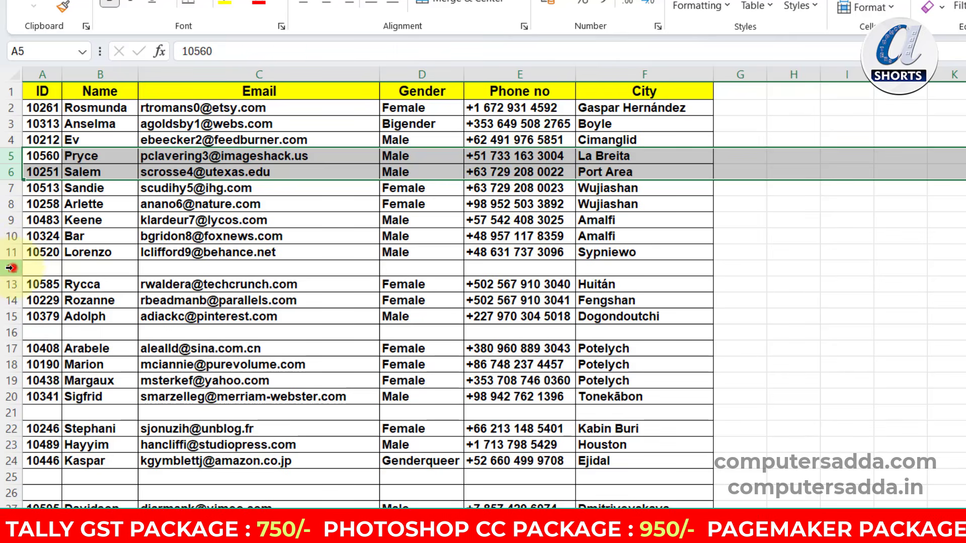
{"action": "right_click", "coordinate": [11, 268]}
{"action": "left_click", "coordinate": [59, 133]}
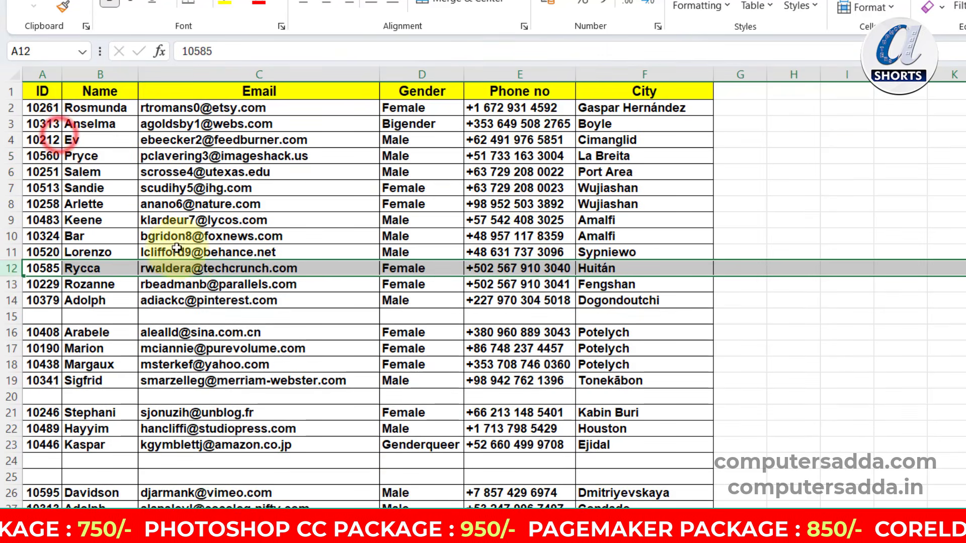
Step: Undo both manual row deletions
{"action": "key", "text": "ctrl+z"}
{"action": "key", "text": "ctrl+z"}
{"action": "left_click", "coordinate": [250, 311]}
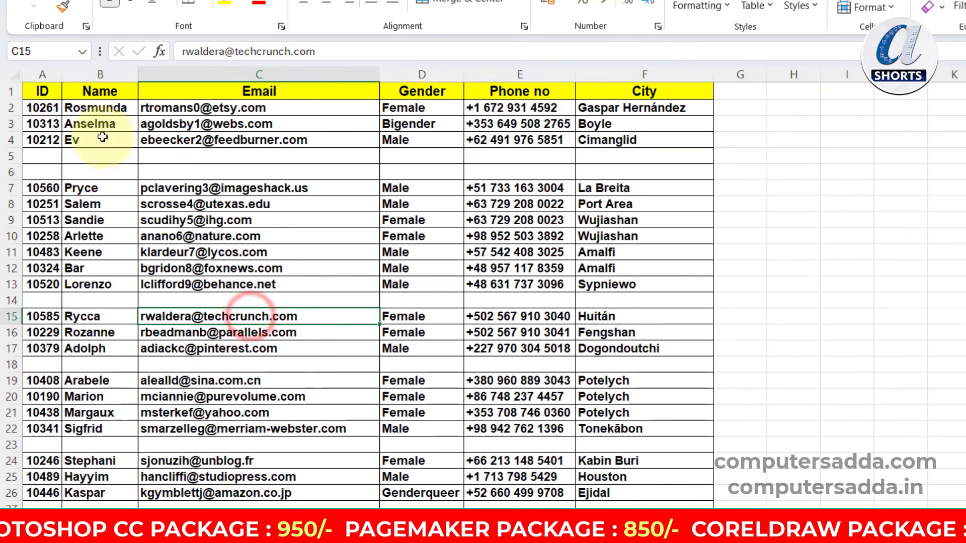
Step: Select the whole contact table from the header range A1:F1 down to its last record, including the blank rows
{"action": "mouse_move", "coordinate": [42, 91]}
{"action": "left_mouse_down"}
{"action": "mouse_move", "coordinate": [593, 86]}
{"action": "mouse_move", "coordinate": [617, 75]}
{"action": "left_mouse_up"}
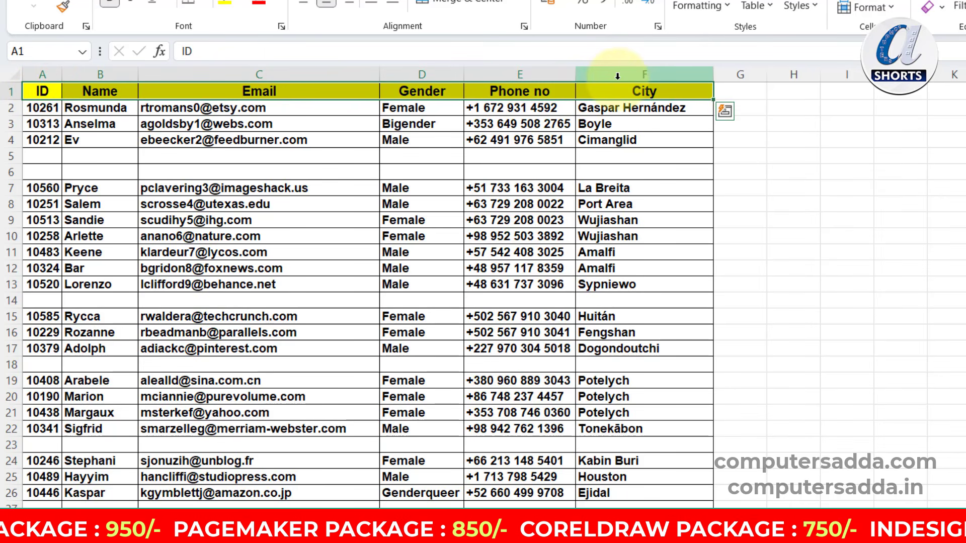
{"action": "key", "text": "ctrl+shift+Down"}
{"action": "key", "text": "ctrl+shift+Down"}
{"action": "key", "text": "ctrl+shift+Down"}
{"action": "key", "text": "ctrl+shift+Down"}
{"action": "key", "text": "ctrl+shift+Down"}
{"action": "key", "text": "ctrl+shift+Down"}
{"action": "key", "text": "ctrl+shift+Down"}
{"action": "key", "text": "ctrl+shift+Down"}
{"action": "key", "text": "ctrl+shift+Down"}
{"action": "key", "text": "ctrl+shift+Down"}
{"action": "key", "text": "ctrl+shift+Down"}
{"action": "key", "text": "ctrl+shift+Down"}
{"action": "key", "text": "ctrl+shift+Down"}
{"action": "key", "text": "ctrl+shift+Down"}
{"action": "key", "text": "ctrl+shift+Down"}
{"action": "key", "text": "ctrl+shift+Down"}
{"action": "key", "text": "ctrl+shift+Down"}
{"action": "key", "text": "ctrl+shift+Down"}
{"action": "key", "text": "ctrl+shift+Down"}
{"action": "key", "text": "ctrl+shift+Down"}
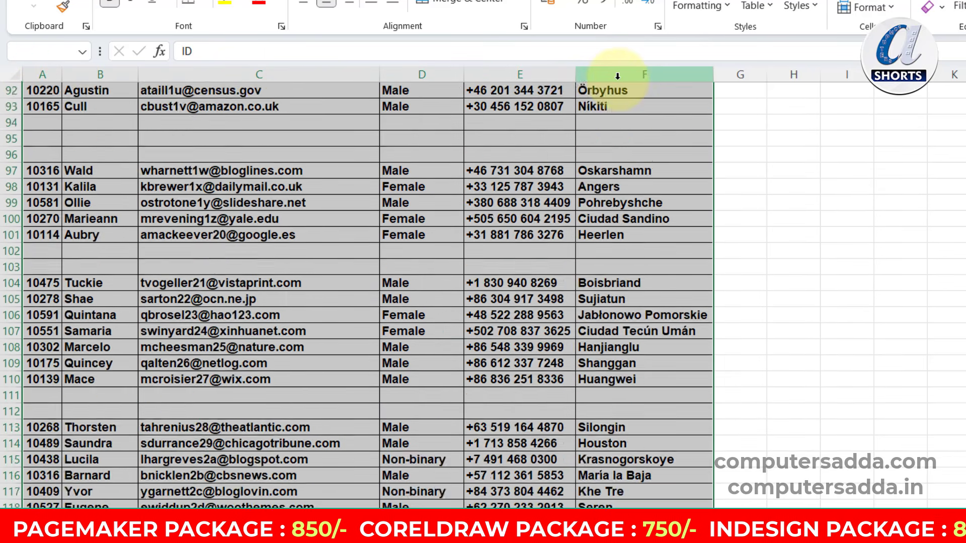
{"action": "key", "text": "ctrl+shift+Down"}
{"action": "key", "text": "ctrl+shift+Down"}
{"action": "key", "text": "ctrl+shift+Down"}
{"action": "key", "text": "ctrl+shift+Down"}
{"action": "key", "text": "ctrl+shift+Down"}
{"action": "key", "text": "ctrl+shift+Down"}
{"action": "key", "text": "ctrl+shift+Down"}
{"action": "key", "text": "ctrl+shift+Down"}
{"action": "key", "text": "ctrl+shift+Down"}
{"action": "key", "text": "ctrl+shift+Down"}
{"action": "key", "text": "ctrl+shift+Down"}
{"action": "key", "text": "ctrl+shift+Down"}
{"action": "key", "text": "ctrl+shift+Down"}
{"action": "key", "text": "ctrl+shift+Down"}
{"action": "key", "text": "ctrl+shift+Down"}
{"action": "key", "text": "ctrl+shift+Down"}
{"action": "key", "text": "ctrl+shift+Down"}
{"action": "key", "text": "ctrl+shift+Down"}
{"action": "key", "text": "ctrl+shift+Down"}
{"action": "key", "text": "ctrl+shift+Down"}
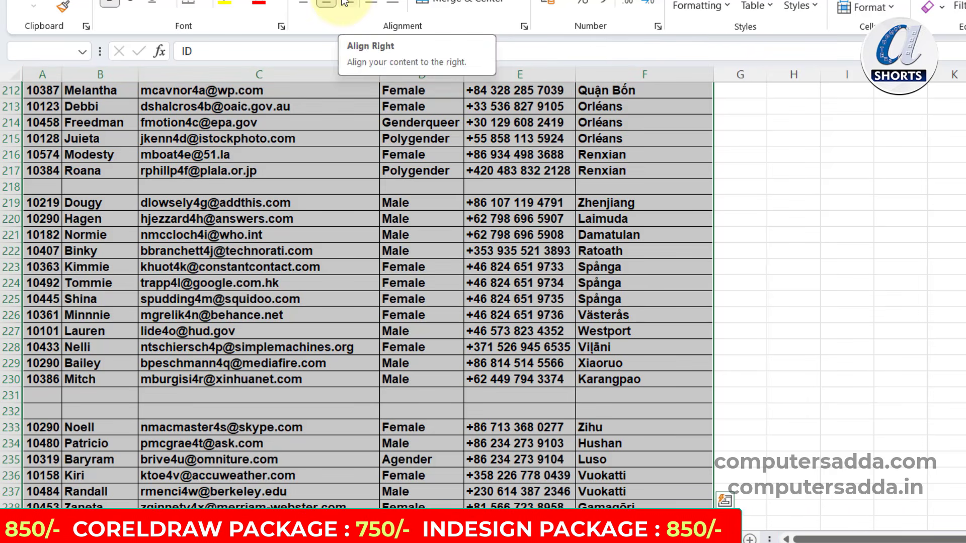
Step: Narrow the table selection to its blank cells with the Blanks option of Go To Special
{"action": "key", "text": "ctrl+g"}
{"action": "key", "text": "alt+s"}
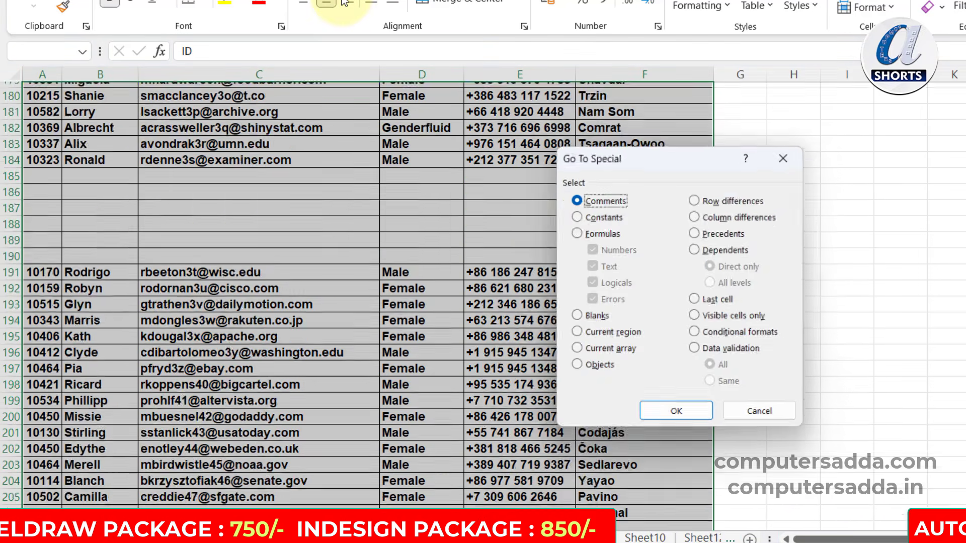
{"action": "left_click", "coordinate": [577, 316]}
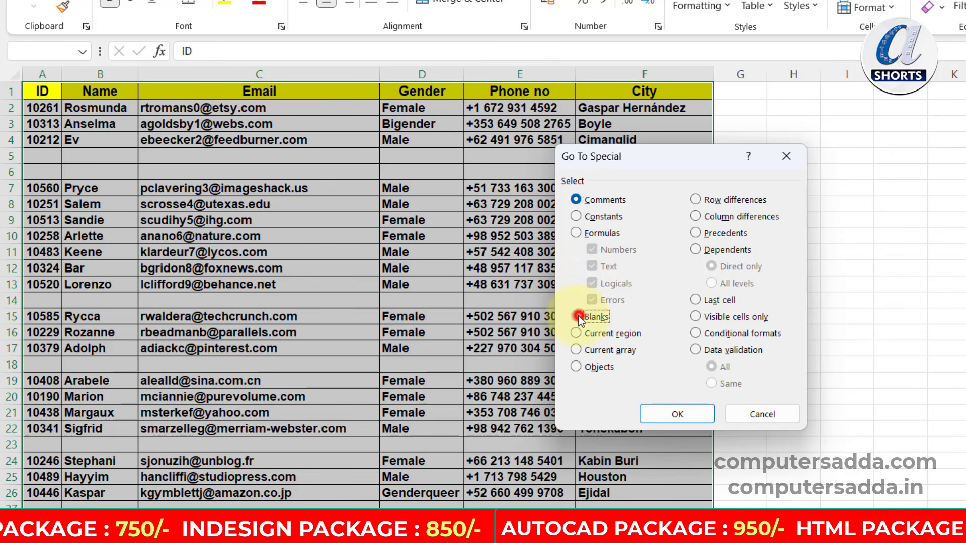
{"action": "left_click", "coordinate": [685, 415]}
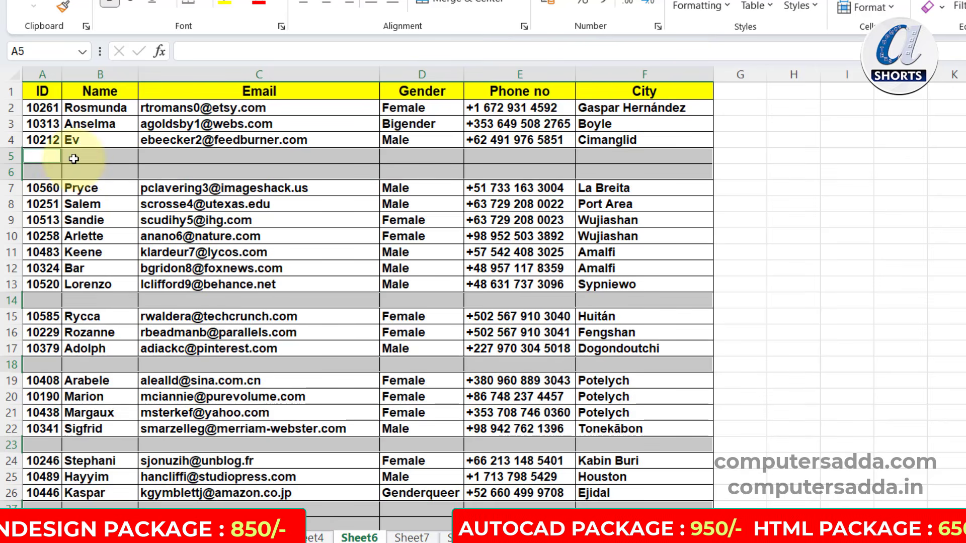
Step: Delete the selected blank cells with the Entire row option and undo that deletion
{"action": "right_click", "coordinate": [39, 154]}
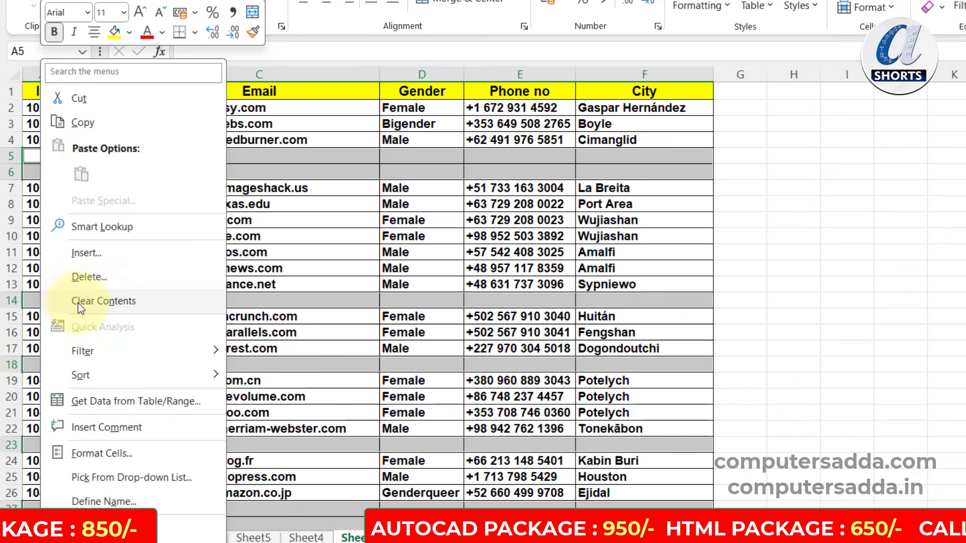
{"action": "left_click", "coordinate": [92, 279]}
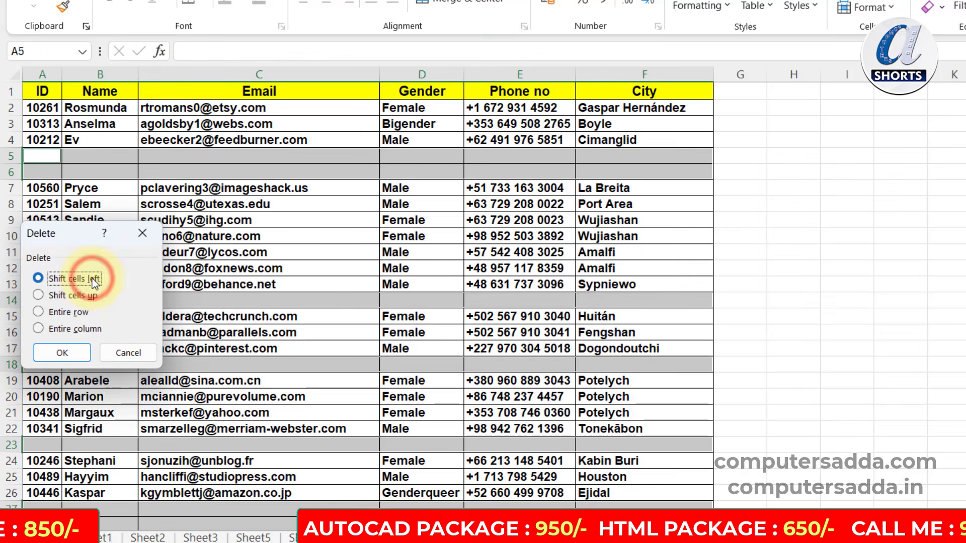
{"action": "left_click", "coordinate": [39, 279]}
{"action": "left_click_drag", "start_coordinate": [62, 237], "coordinate": [376, 219]}
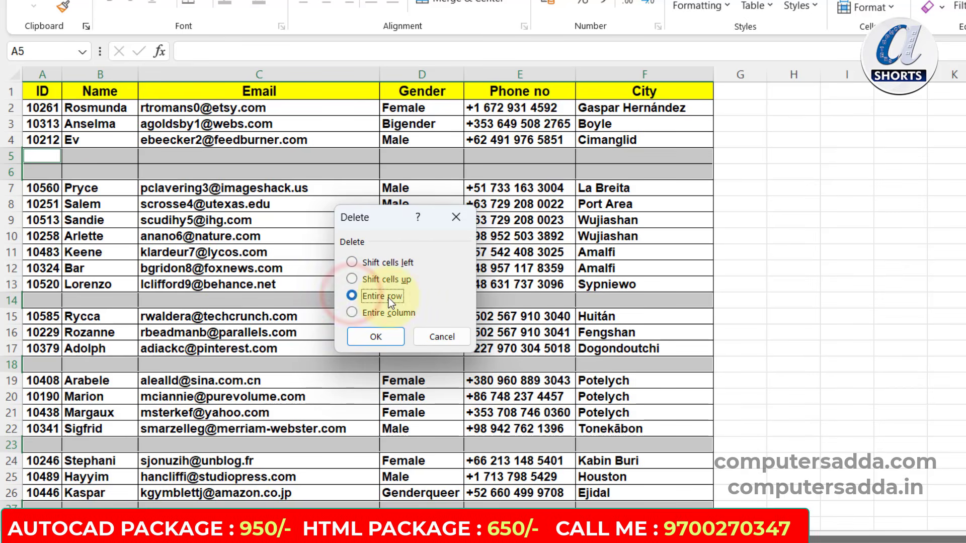
{"action": "left_click", "coordinate": [375, 336]}
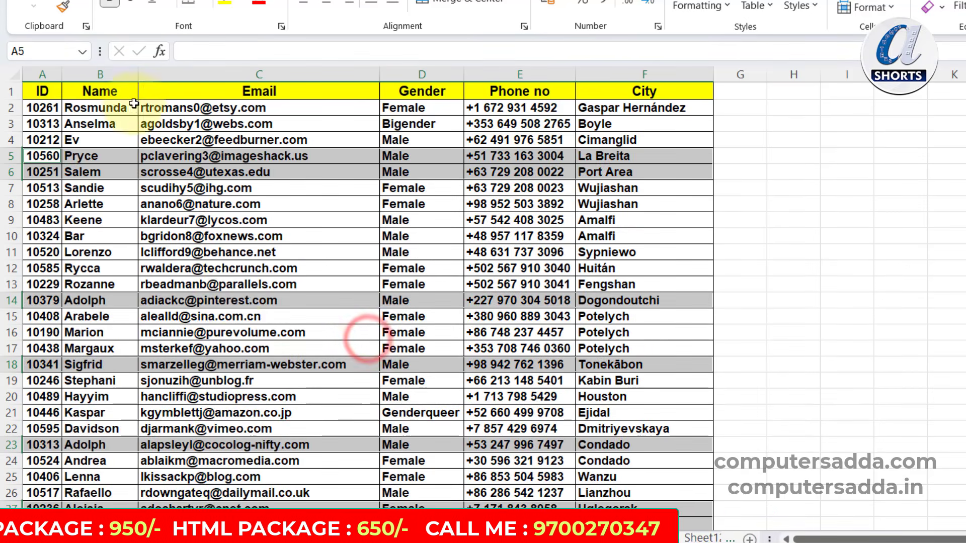
{"action": "scroll", "coordinate": [256, 227], "scroll_direction": "down", "scroll_amount": 5}
{"action": "scroll", "coordinate": [254, 221], "scroll_direction": "down", "scroll_amount": 5}
{"action": "scroll", "coordinate": [251, 201], "scroll_direction": "up", "scroll_amount": 9}
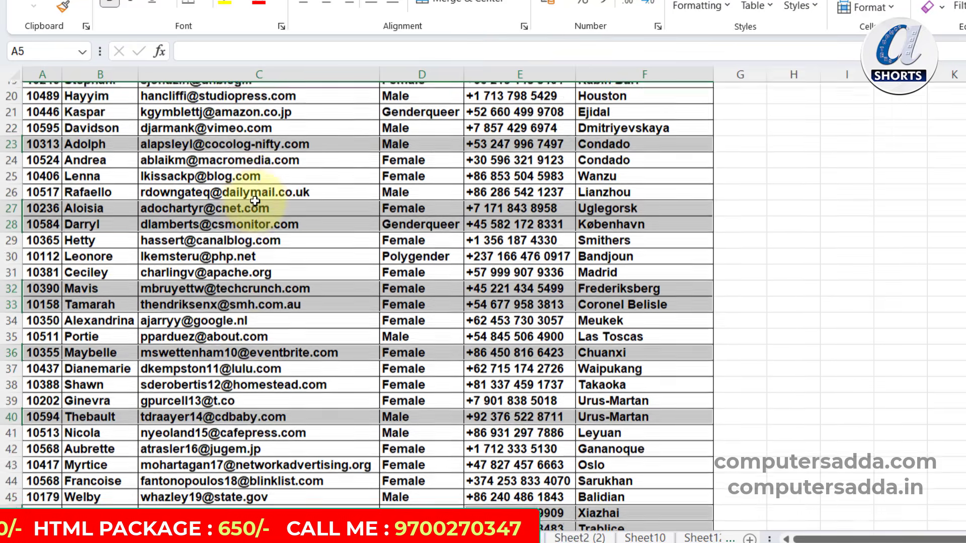
{"action": "key", "text": "ctrl+z"}
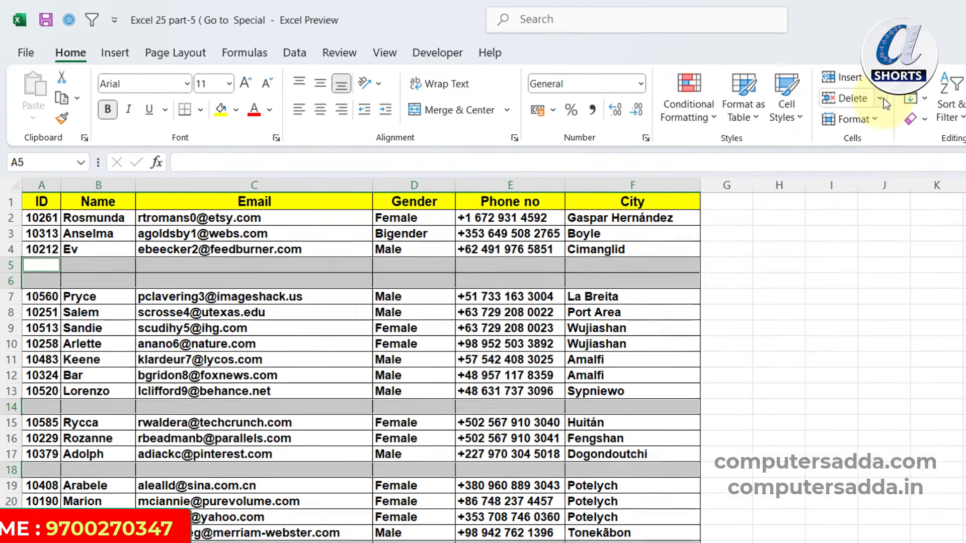
Step: Remove every blank row of the contact table at once with the Delete Sheet Rows command
{"action": "left_click", "coordinate": [899, 101]}
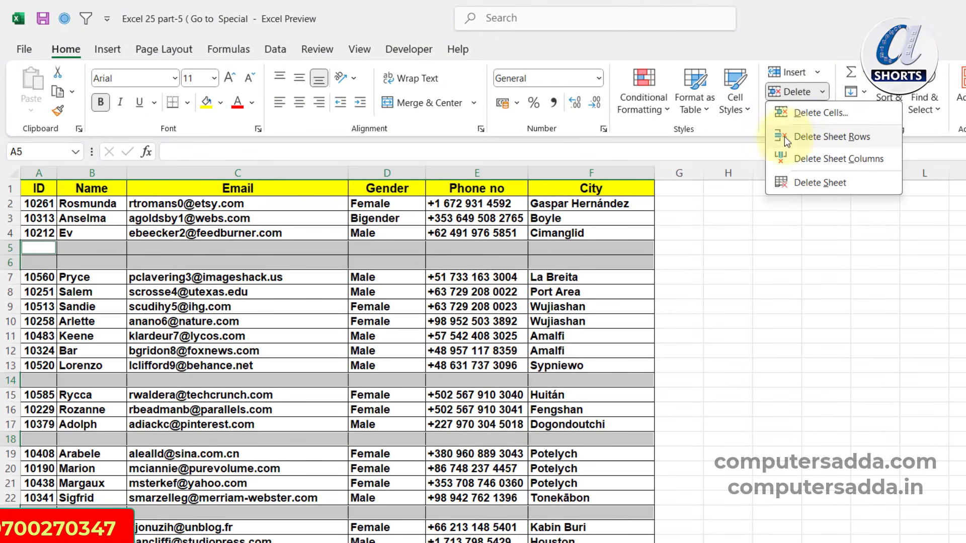
{"action": "left_click", "coordinate": [856, 137]}
{"action": "scroll", "coordinate": [238, 306], "scroll_direction": "down", "scroll_amount": 6}
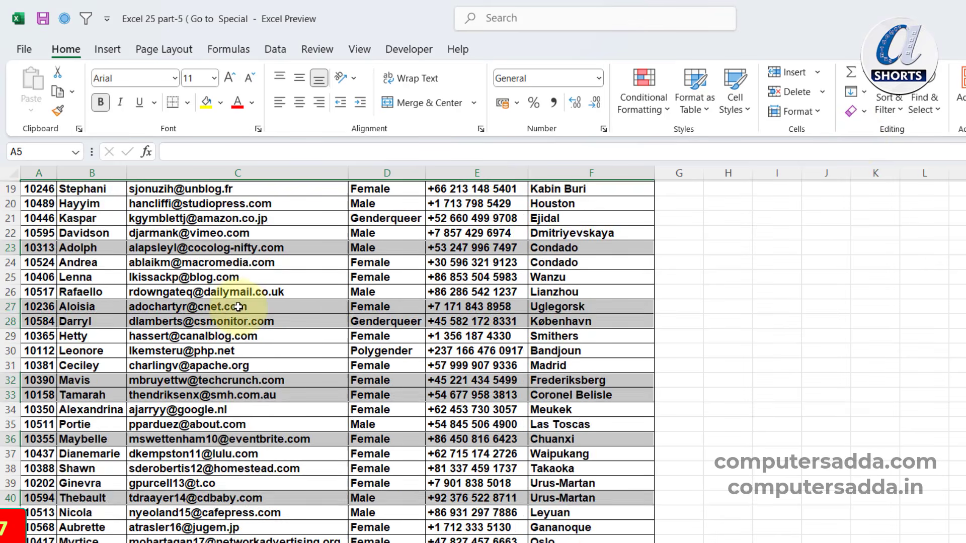
{"action": "scroll", "coordinate": [238, 307], "scroll_direction": "down", "scroll_amount": 3}
{"action": "left_click", "coordinate": [227, 338]}
{"action": "scroll", "coordinate": [217, 302], "scroll_direction": "up", "scroll_amount": 9}
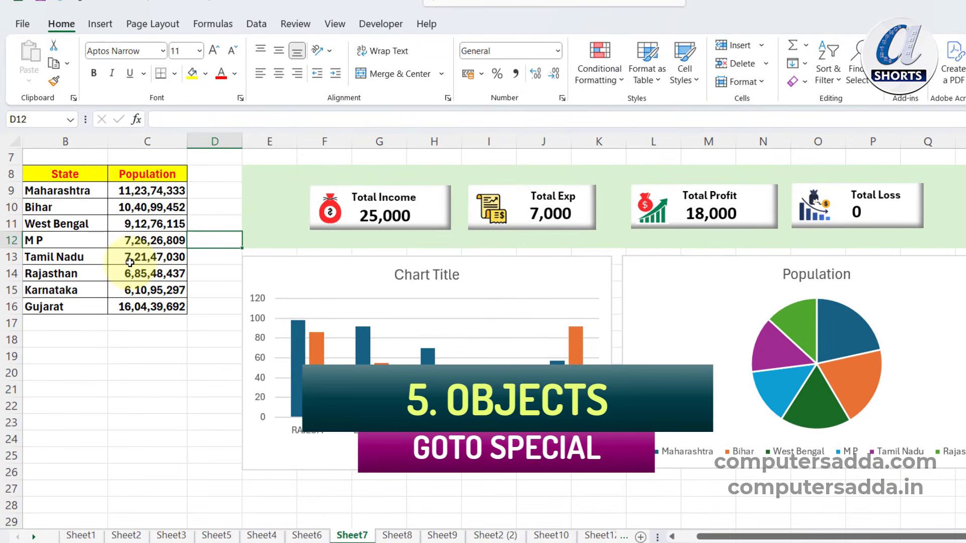
Step: Examine the State and Population table, the green banner area and the Total Income card on Sheet7
{"action": "left_click_drag", "start_coordinate": [62, 173], "coordinate": [157, 318]}
{"action": "left_click", "coordinate": [144, 358]}
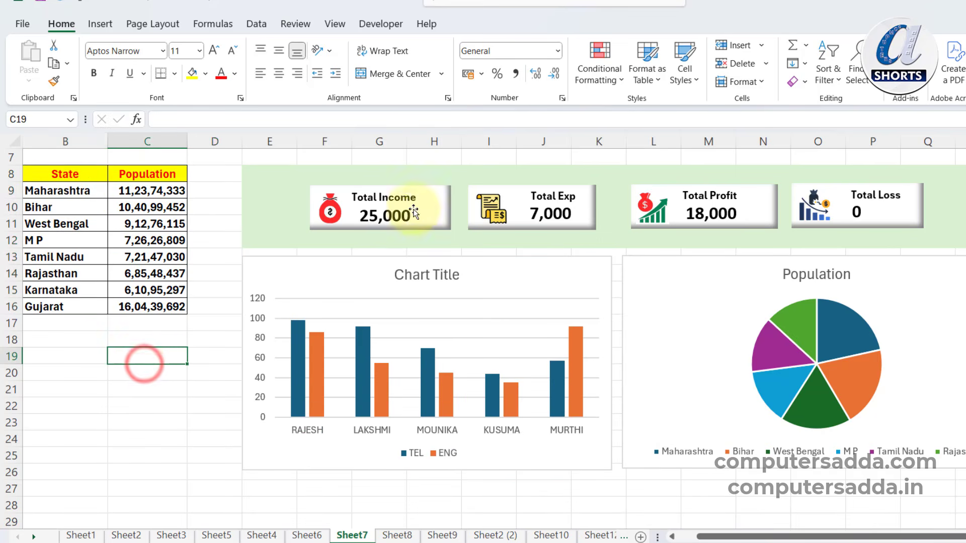
{"action": "left_click", "coordinate": [438, 199]}
{"action": "key", "text": "Tab"}
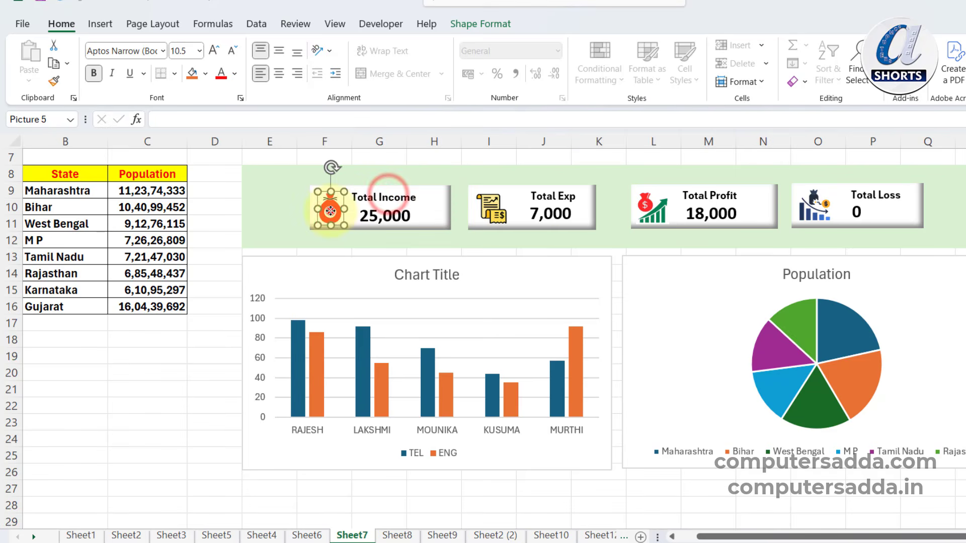
{"action": "left_click", "coordinate": [268, 261]}
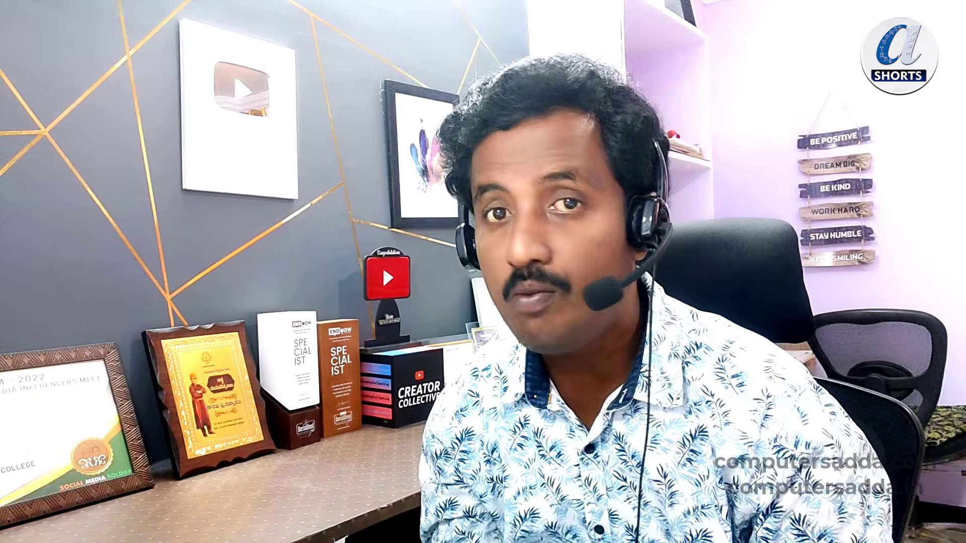
{"action": "left_click", "coordinate": [72, 276]}
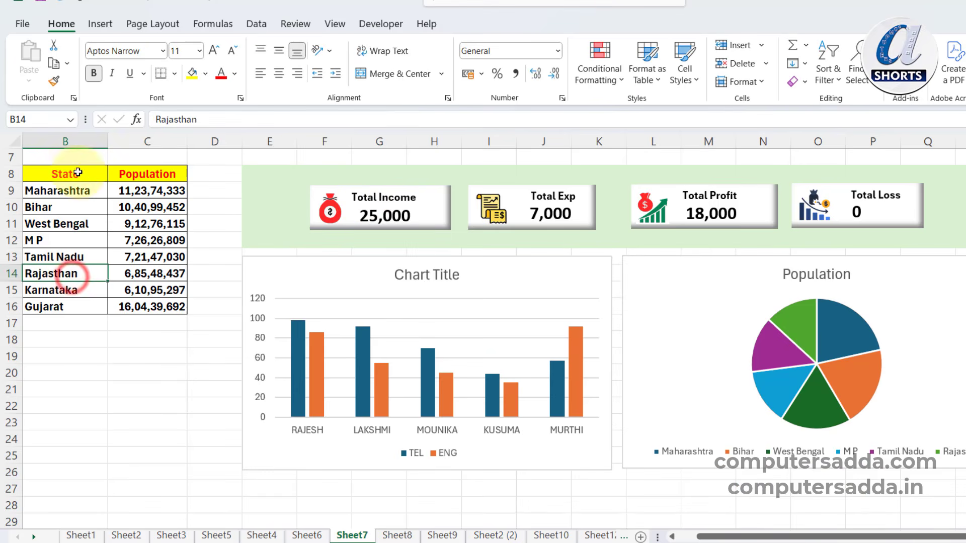
{"action": "left_click_drag", "start_coordinate": [71, 173], "coordinate": [161, 308]}
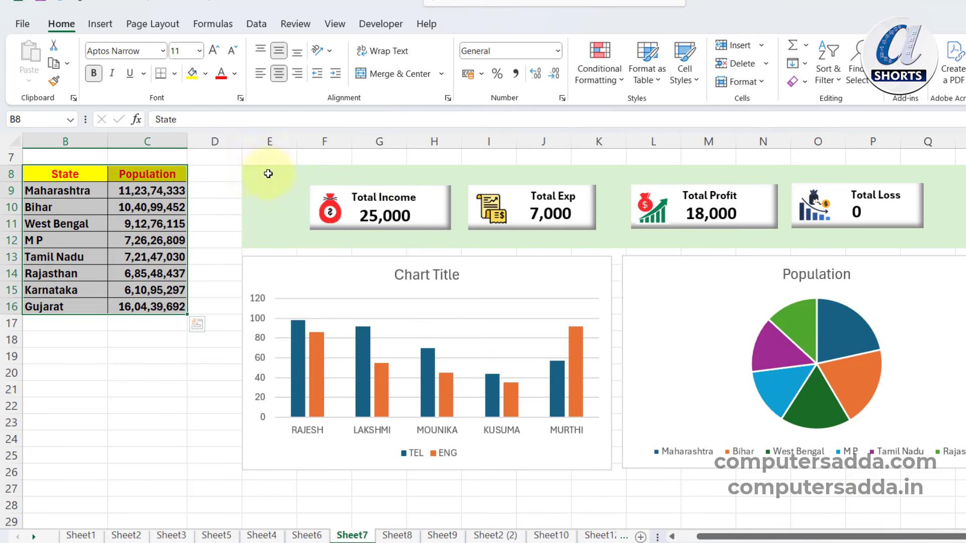
{"action": "left_click", "coordinate": [220, 157]}
{"action": "left_click", "coordinate": [272, 173]}
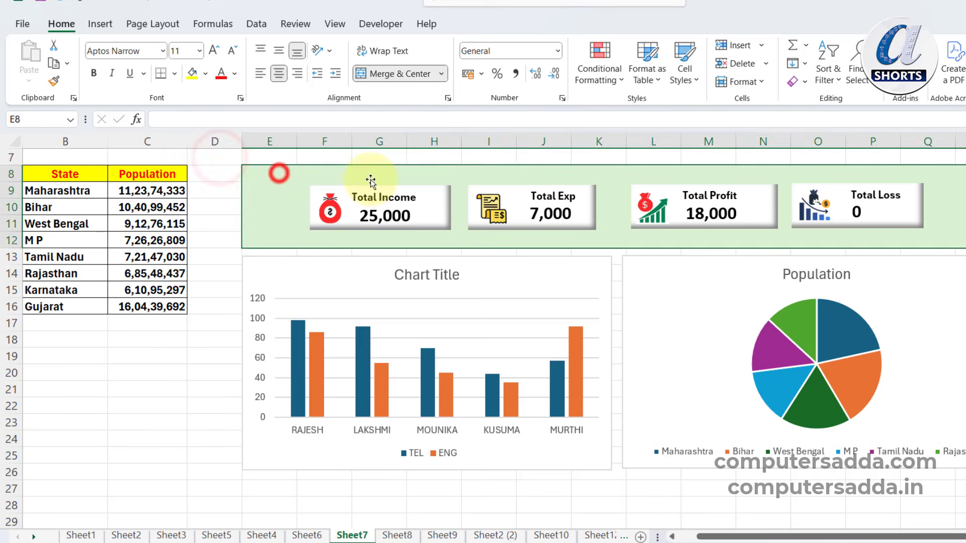
Step: Pick the Total Income label, icon and amount plus the Total Exp text shapes individually, and clear the selection
{"action": "left_click", "coordinate": [396, 190]}
{"action": "left_click", "coordinate": [529, 193]}
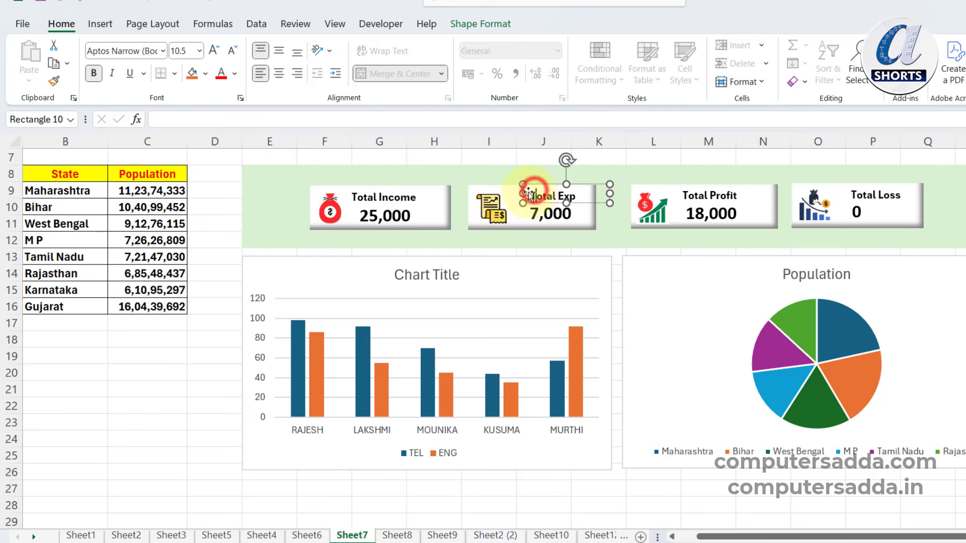
{"action": "left_click", "coordinate": [387, 198]}
{"action": "left_click", "coordinate": [330, 212], "text": "ctrl"}
{"action": "left_click", "coordinate": [400, 218], "text": "ctrl"}
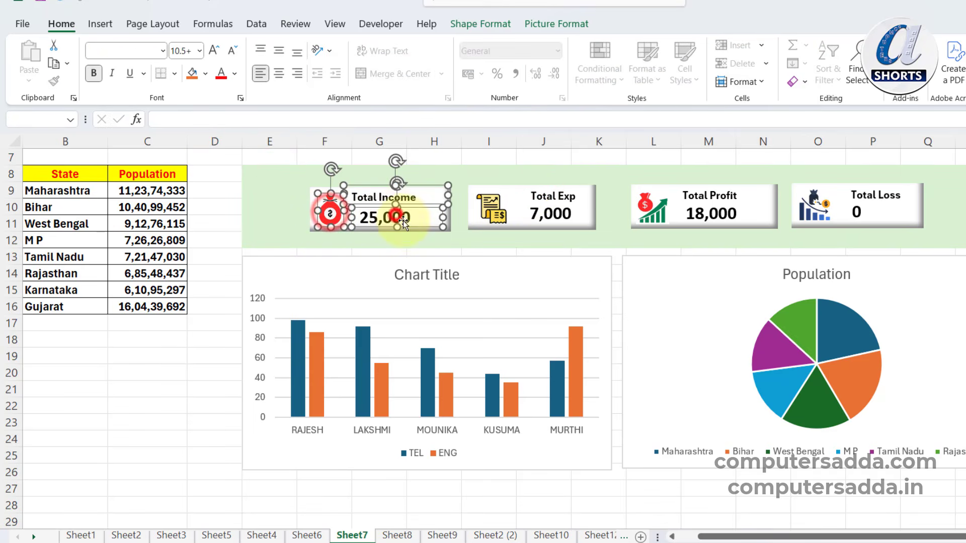
{"action": "left_click", "coordinate": [537, 196], "text": "ctrl"}
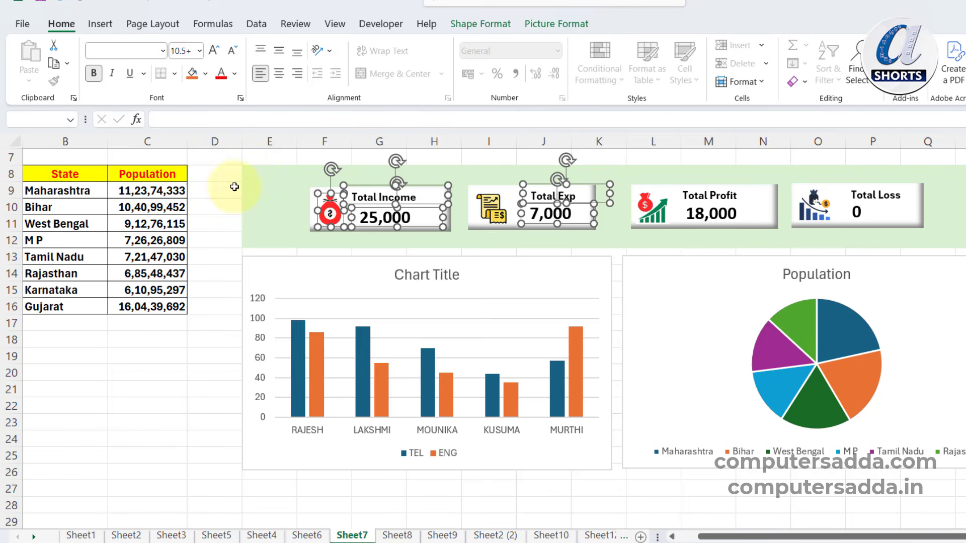
{"action": "left_click", "coordinate": [209, 195]}
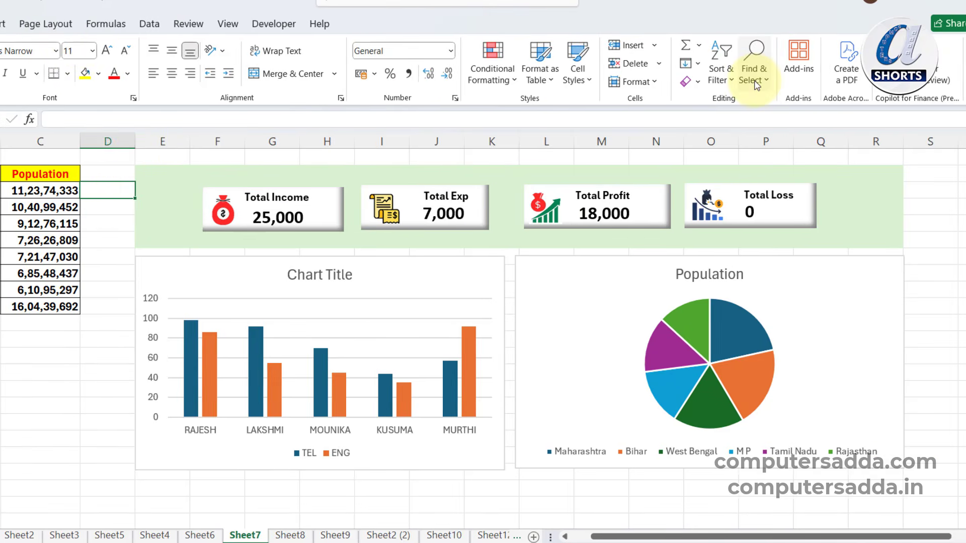
Step: Select all card shapes and icons in the green banner together using Select Objects, and clear the selection
{"action": "left_click", "coordinate": [754, 76]}
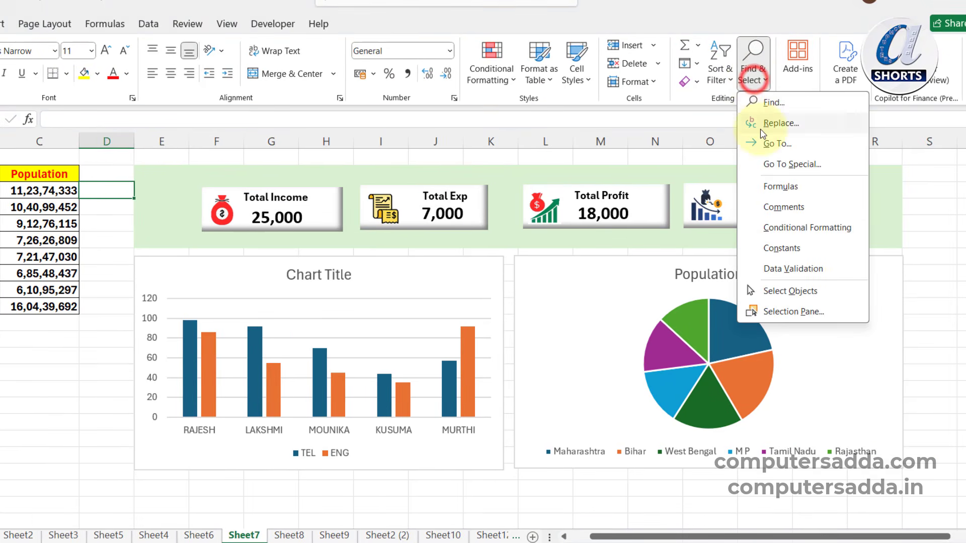
{"action": "left_click", "coordinate": [779, 296]}
{"action": "left_click_drag", "start_coordinate": [111, 165], "coordinate": [935, 268]}
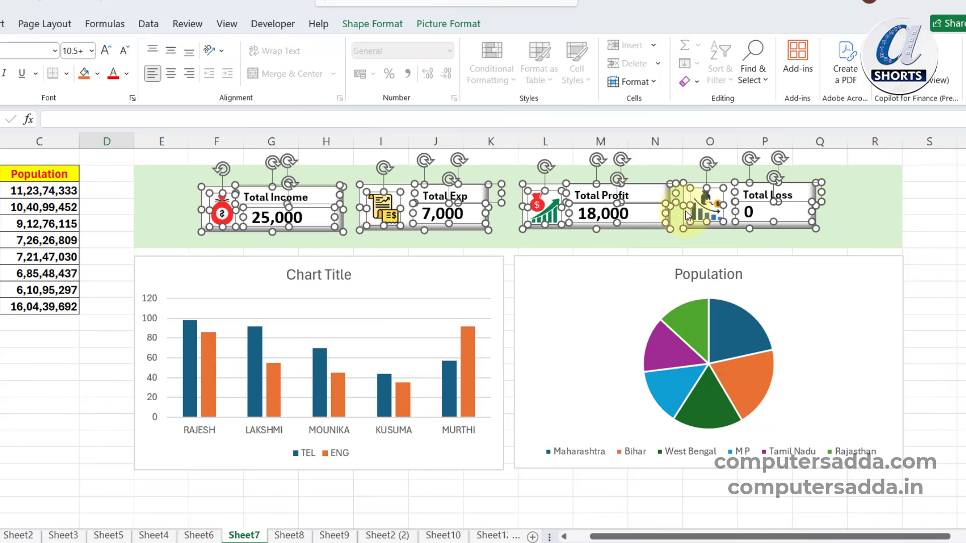
{"action": "left_click", "coordinate": [107, 205]}
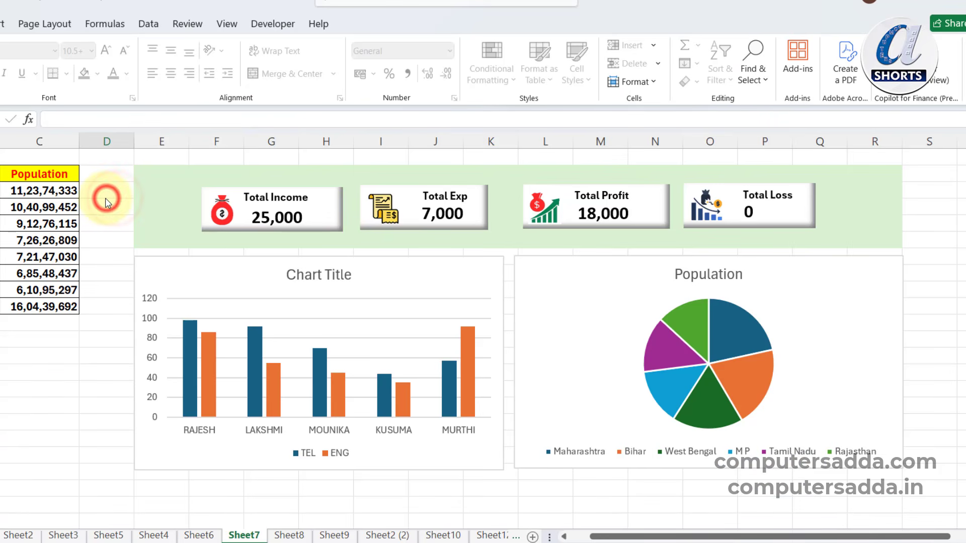
Step: Select every card shape, icon and chart on the sheet at once using Go To Special with Objects, and clear the selection
{"action": "key", "text": "ctrl+g"}
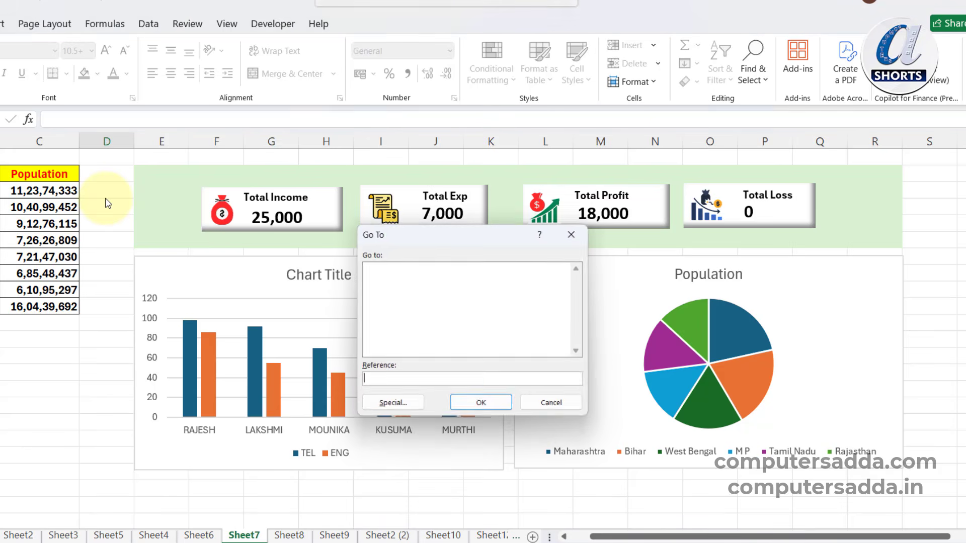
{"action": "key", "text": "alt+s"}
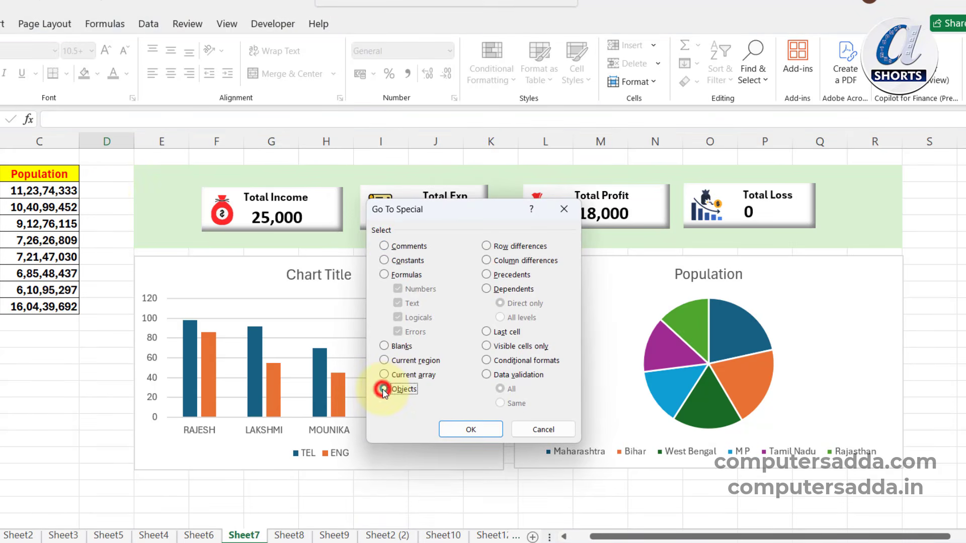
{"action": "left_click", "coordinate": [471, 431]}
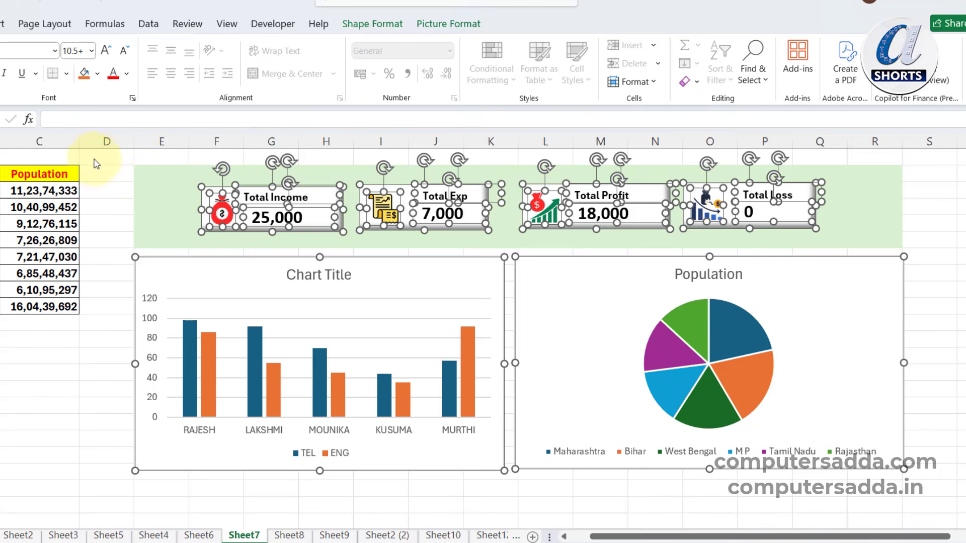
{"action": "left_click", "coordinate": [96, 160]}
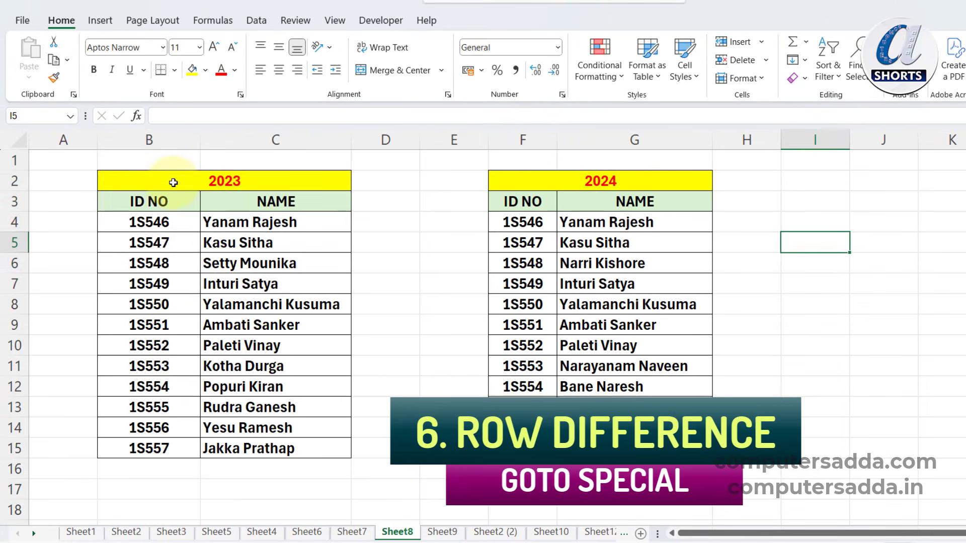
Step: Examine the ID NO and NAME columns of the 2023 and 2024 tables on Sheet8
{"action": "left_click_drag", "start_coordinate": [66, 186], "coordinate": [143, 338]}
{"action": "left_click_drag", "start_coordinate": [251, 334], "coordinate": [241, 449]}
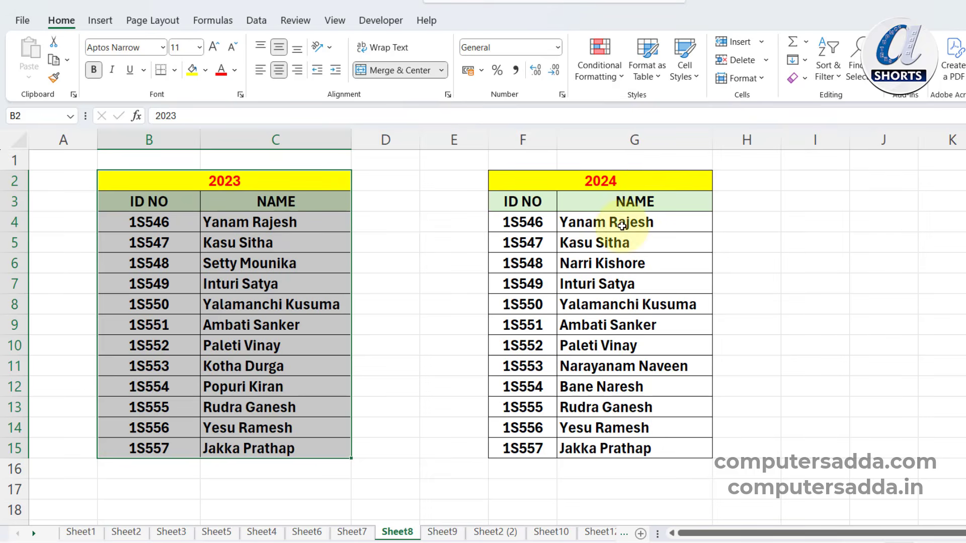
{"action": "left_click_drag", "start_coordinate": [512, 200], "coordinate": [512, 449]}
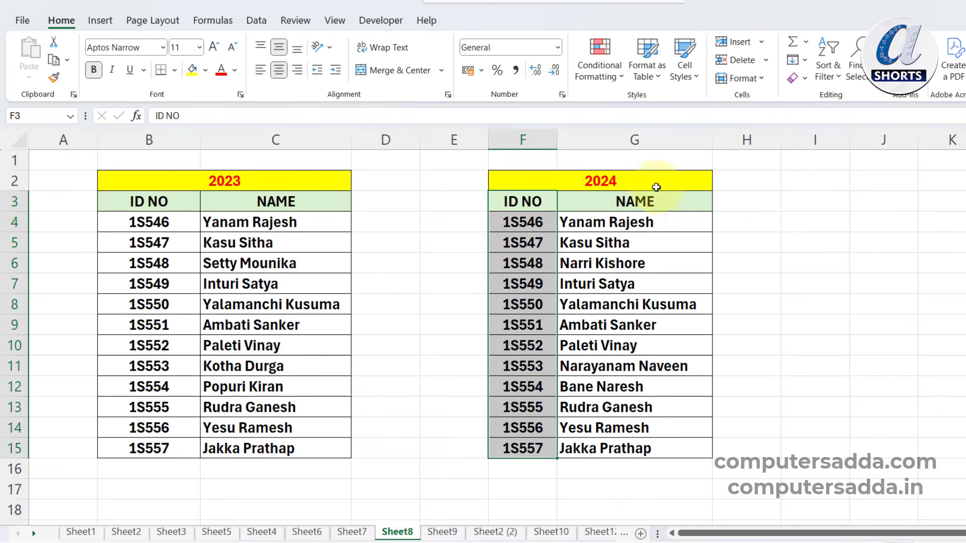
{"action": "left_click_drag", "start_coordinate": [590, 224], "coordinate": [571, 445]}
{"action": "left_click", "coordinate": [815, 243]}
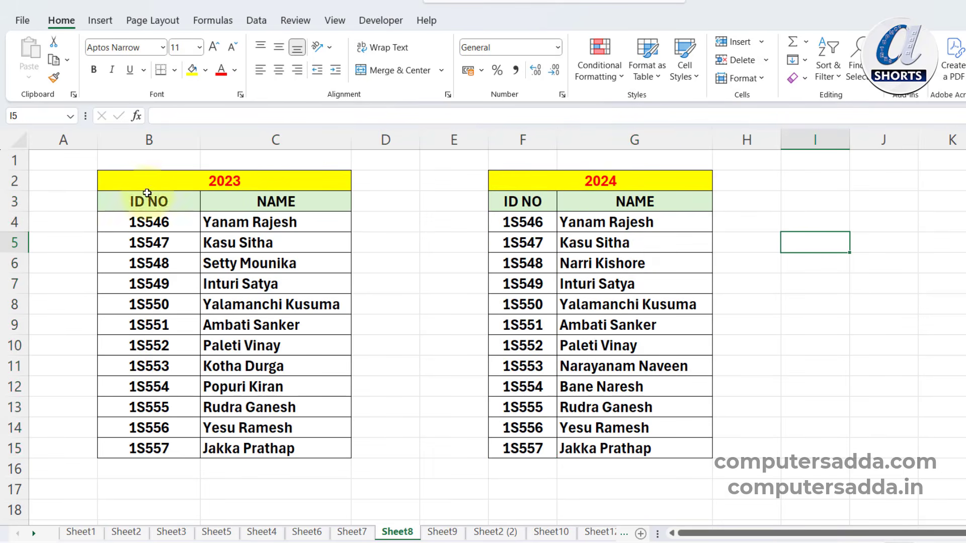
{"action": "left_click_drag", "start_coordinate": [600, 226], "coordinate": [599, 446]}
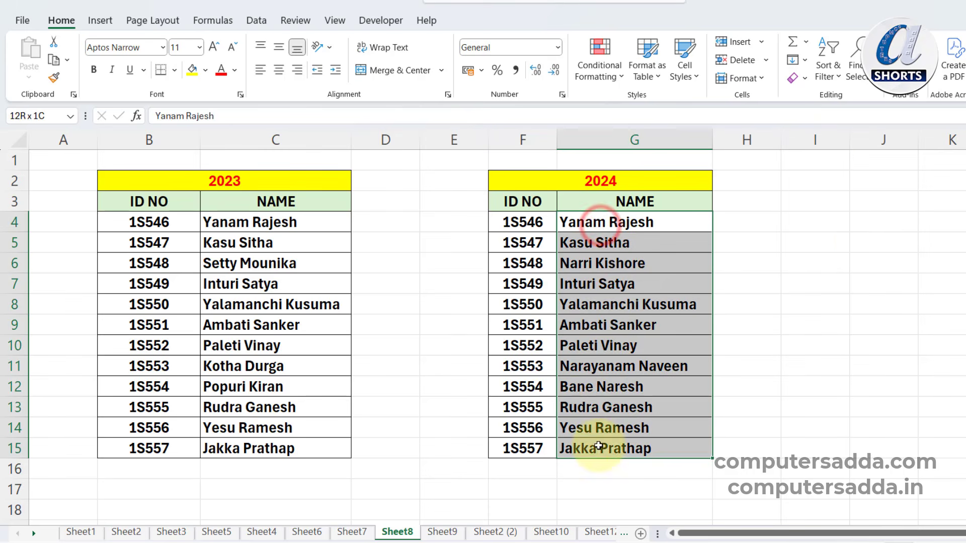
{"action": "left_click_drag", "start_coordinate": [514, 223], "coordinate": [520, 387]}
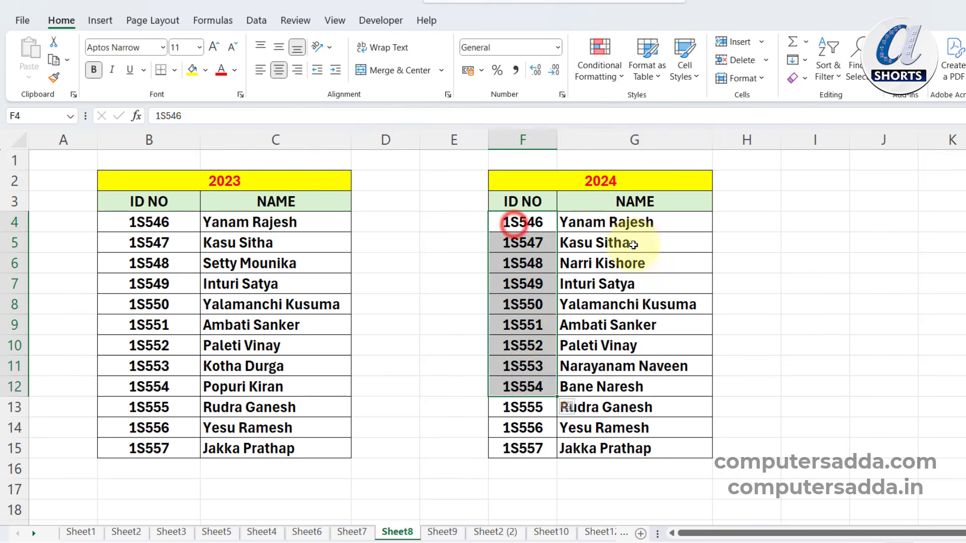
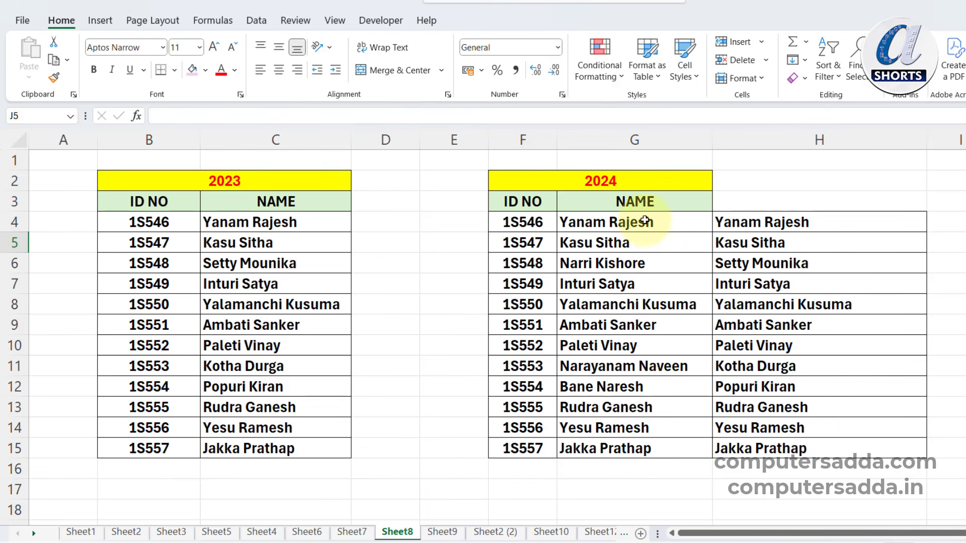
Step: Select the row differences within the two adjacent name columns G4:H15 using Go To Special, and apply the fill colour to them
{"action": "left_click_drag", "start_coordinate": [645, 220], "coordinate": [778, 448]}
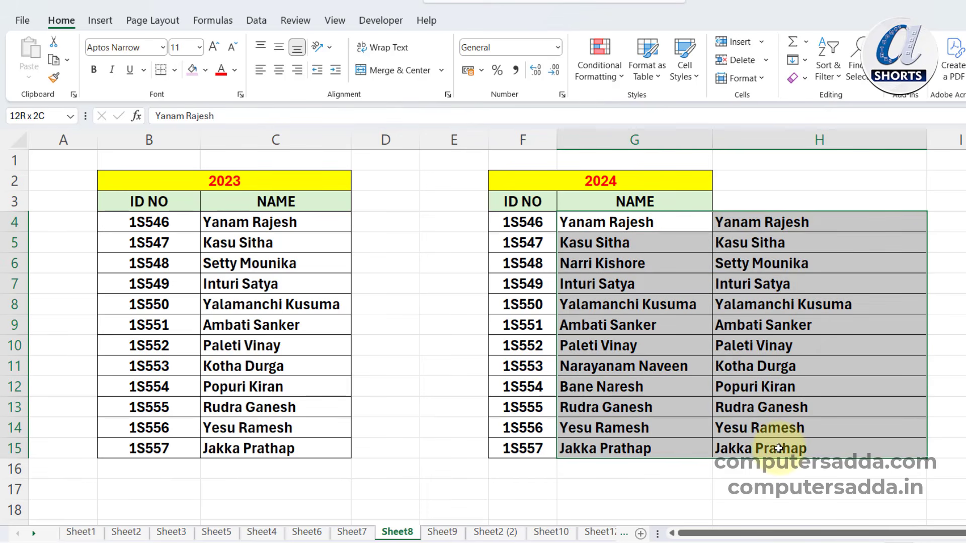
{"action": "key", "text": "ctrl+g"}
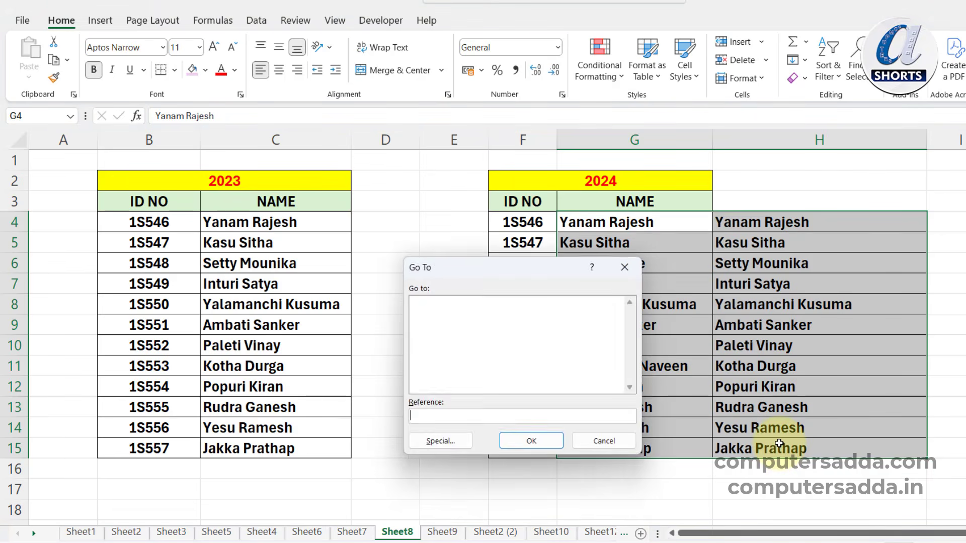
{"action": "key", "text": "alt+s"}
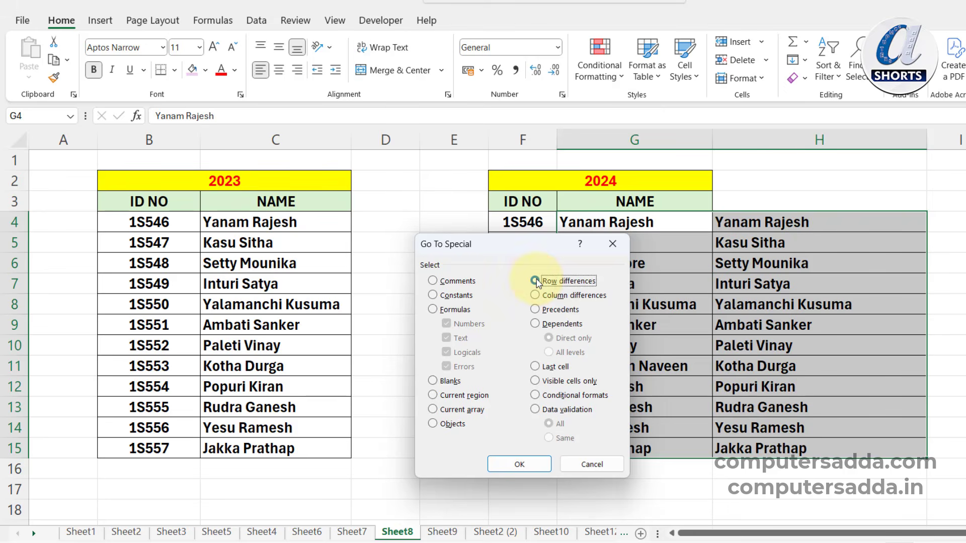
{"action": "left_click", "coordinate": [526, 467]}
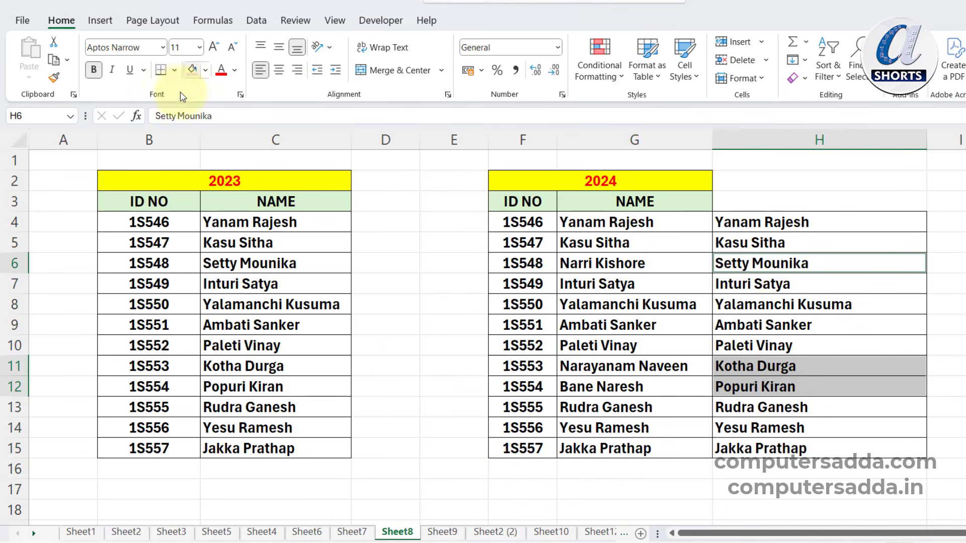
{"action": "left_click", "coordinate": [194, 72]}
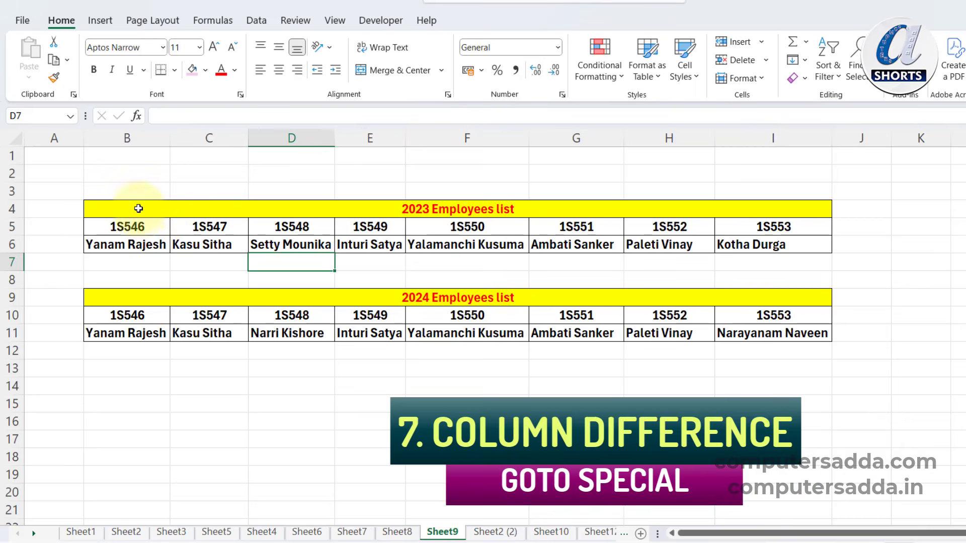
Step: Select the column differences between name rows B6:I6 and B11:I11 on Sheet9 using Go To Special, and apply the fill colour to them
{"action": "left_click_drag", "start_coordinate": [139, 208], "coordinate": [727, 242]}
{"action": "left_click", "coordinate": [606, 267]}
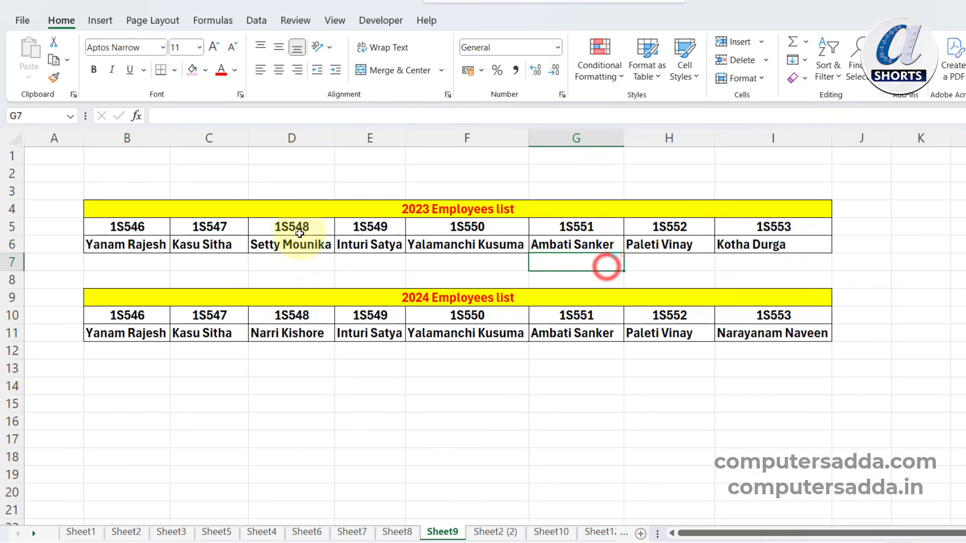
{"action": "left_click_drag", "start_coordinate": [115, 245], "coordinate": [774, 247]}
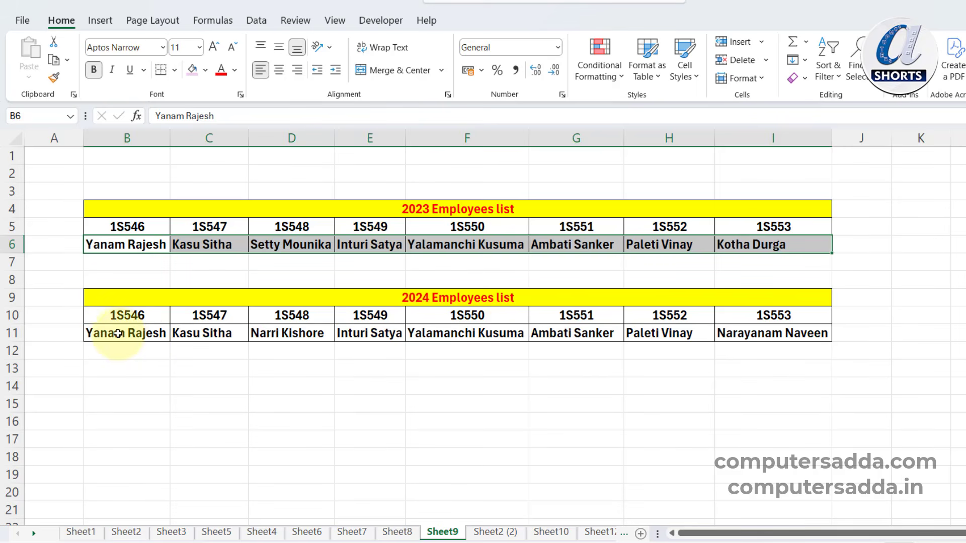
{"action": "mouse_move", "coordinate": [121, 333]}
{"action": "left_mouse_down"}
{"action": "mouse_move", "coordinate": [491, 345]}
{"action": "mouse_move", "coordinate": [776, 336]}
{"action": "left_mouse_up"}
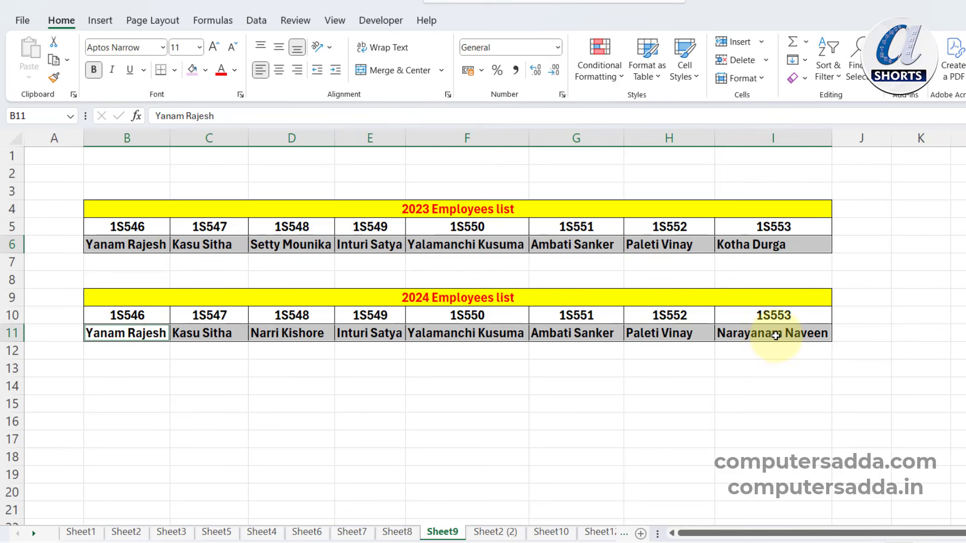
{"action": "key", "text": "F5"}
{"action": "key", "text": "alt+s"}
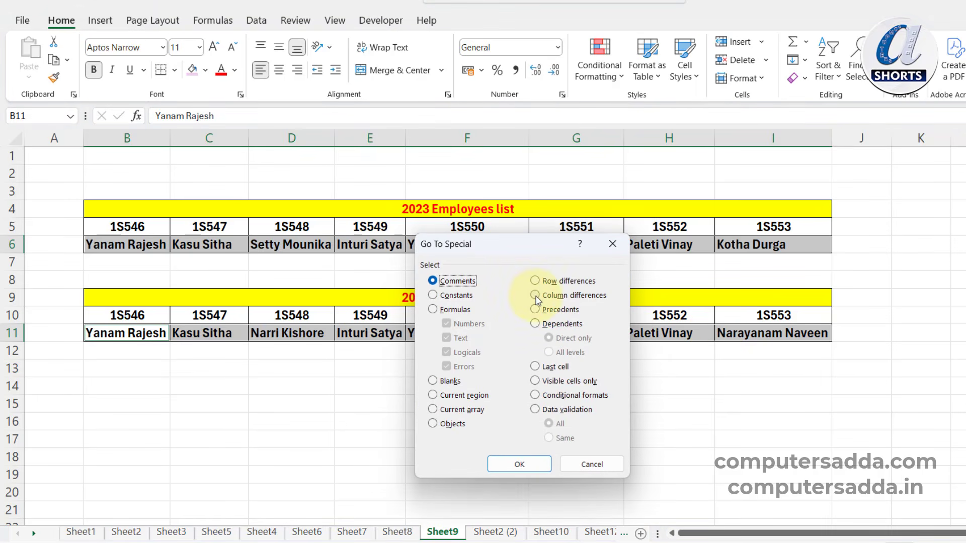
{"action": "left_click", "coordinate": [521, 466]}
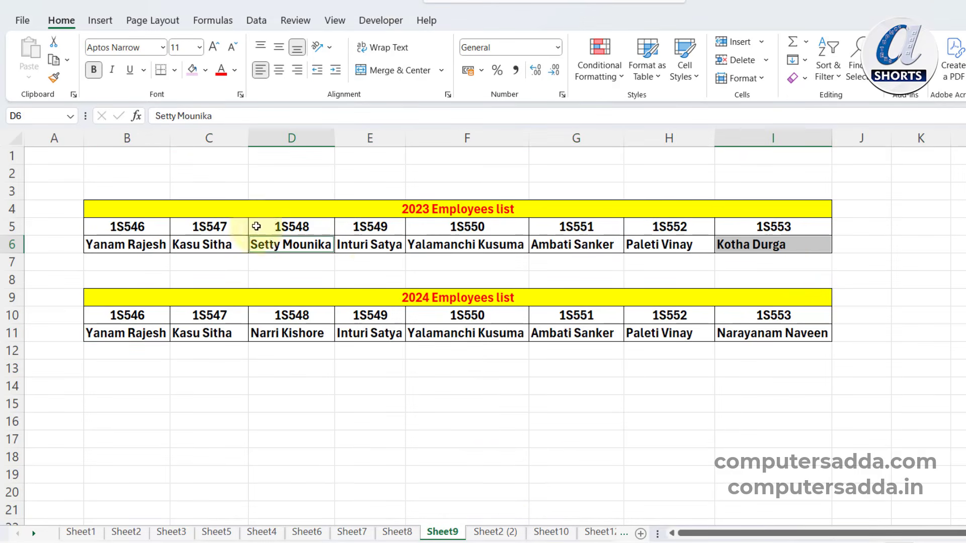
{"action": "left_click", "coordinate": [194, 71]}
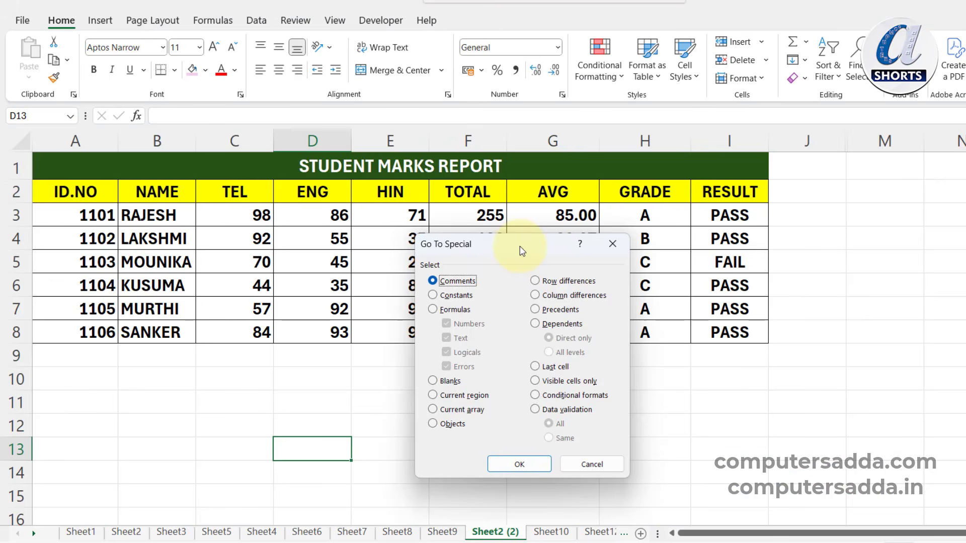
Step: Close Go To Special and examine the ID, name, marks, TOTAL and AVG columns of the student marks report, including an average formula
{"action": "left_click_drag", "start_coordinate": [522, 252], "coordinate": [520, 247]}
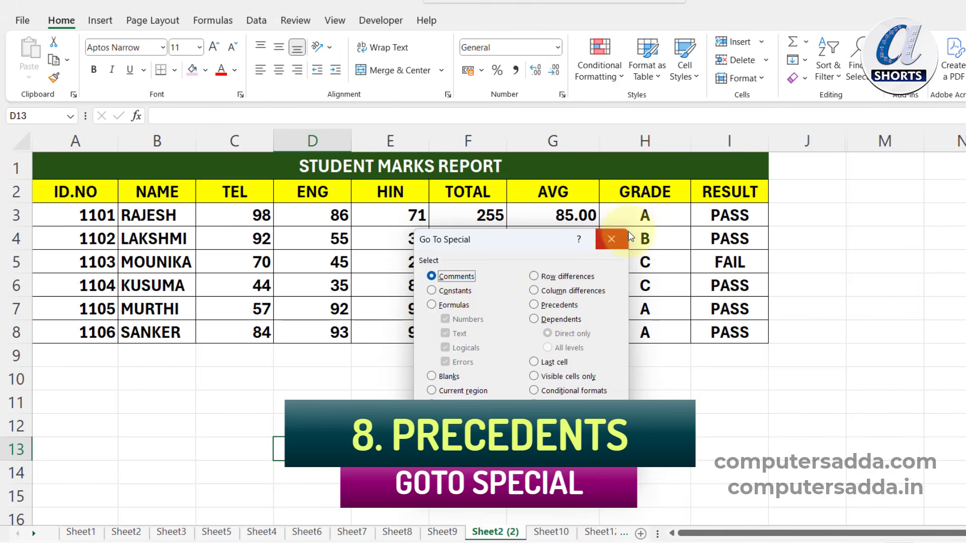
{"action": "left_click", "coordinate": [612, 239]}
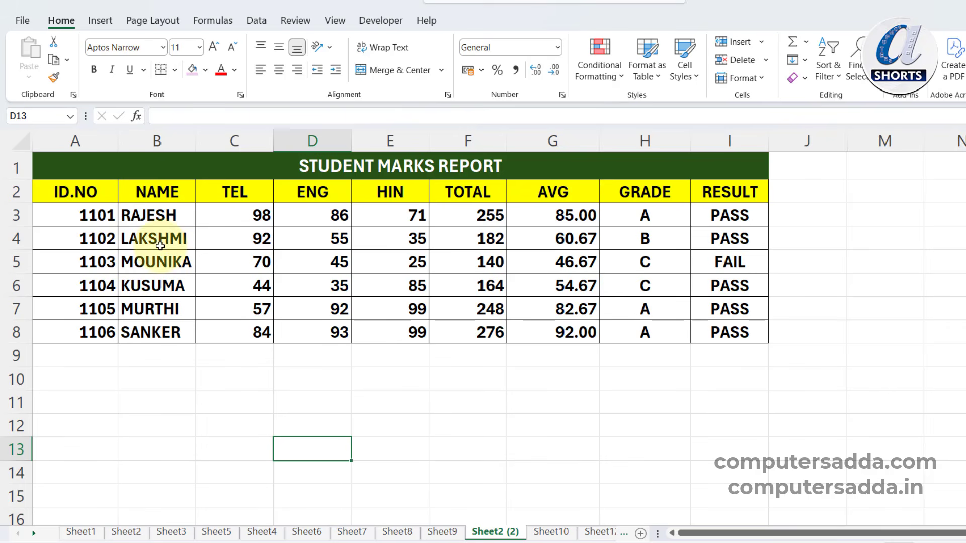
{"action": "left_click_drag", "start_coordinate": [76, 215], "coordinate": [75, 309]}
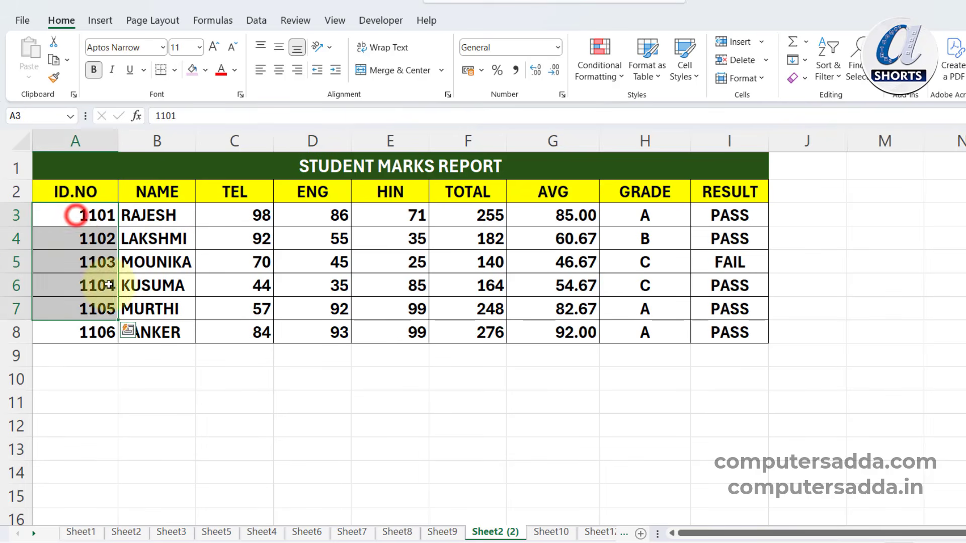
{"action": "left_click_drag", "start_coordinate": [162, 215], "coordinate": [156, 309]}
{"action": "left_click_drag", "start_coordinate": [232, 221], "coordinate": [387, 336]}
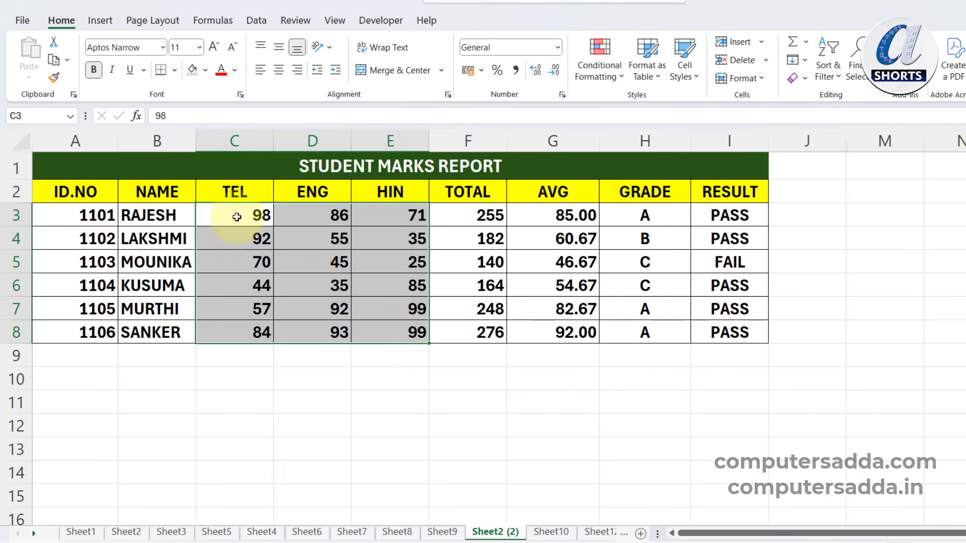
{"action": "left_click_drag", "start_coordinate": [238, 216], "coordinate": [394, 330]}
{"action": "left_click_drag", "start_coordinate": [462, 213], "coordinate": [459, 328]}
{"action": "left_click_drag", "start_coordinate": [233, 217], "coordinate": [383, 333]}
{"action": "left_click_drag", "start_coordinate": [546, 216], "coordinate": [546, 322]}
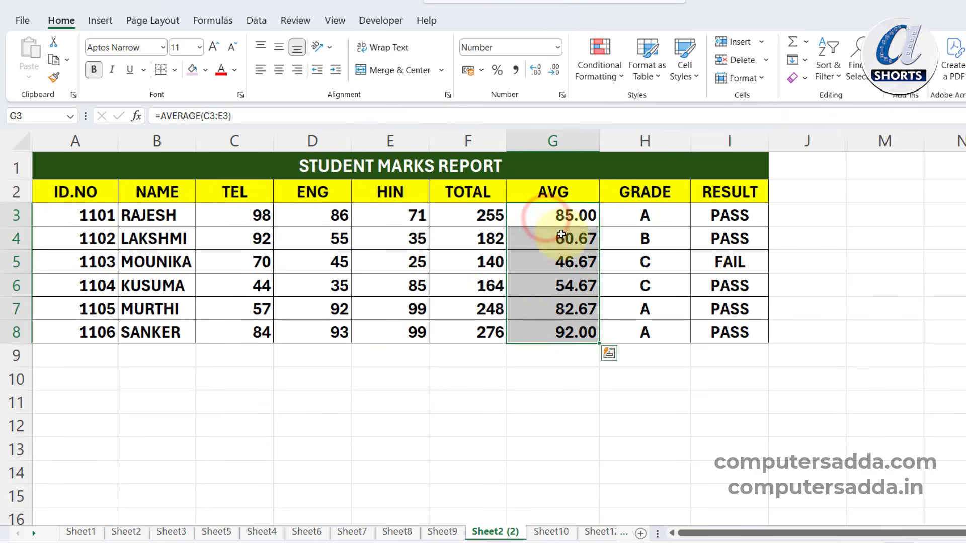
{"action": "double_click", "coordinate": [547, 216]}
{"action": "key", "text": "Escape"}
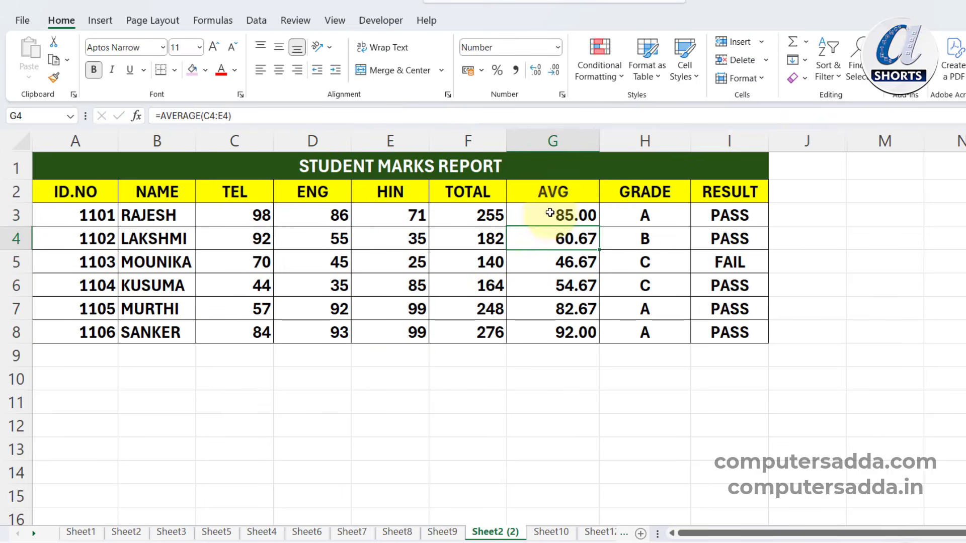
Step: Examine the TOTAL, AVG, GRADE and RESULT formula columns together with the TEL, ENG and HIN marks they depend on
{"action": "left_click_drag", "start_coordinate": [548, 215], "coordinate": [555, 333]}
{"action": "left_click_drag", "start_coordinate": [632, 215], "coordinate": [625, 328]}
{"action": "left_click_drag", "start_coordinate": [246, 216], "coordinate": [398, 331]}
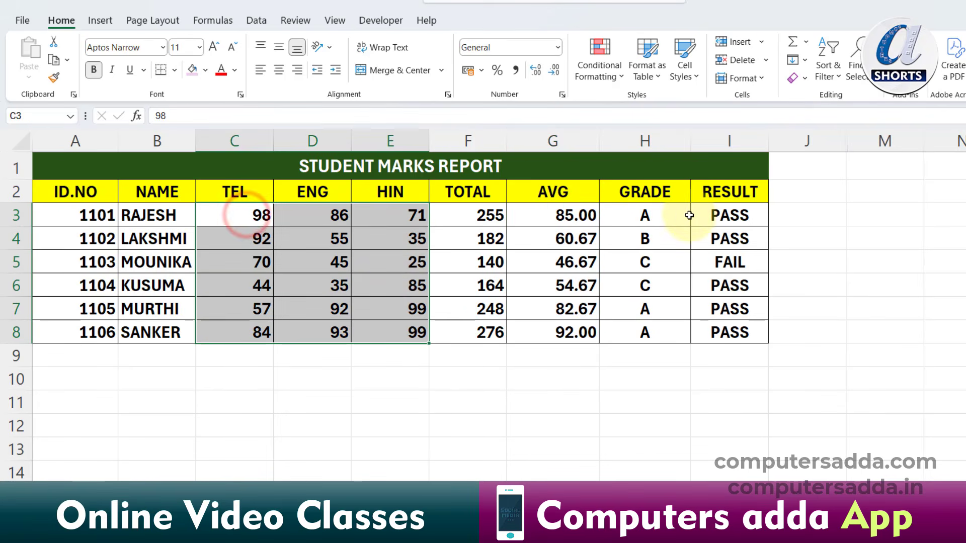
{"action": "left_click_drag", "start_coordinate": [722, 212], "coordinate": [726, 332]}
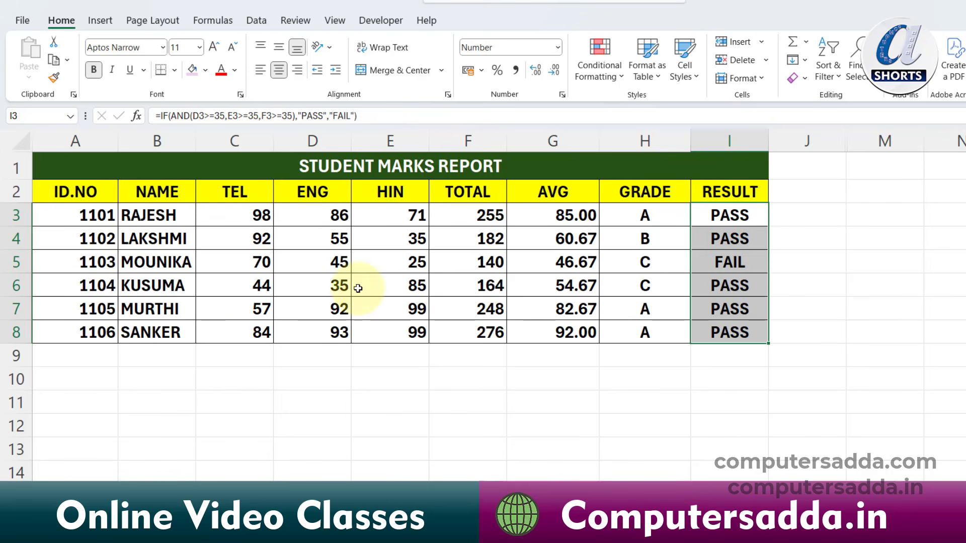
{"action": "left_click_drag", "start_coordinate": [478, 216], "coordinate": [710, 330]}
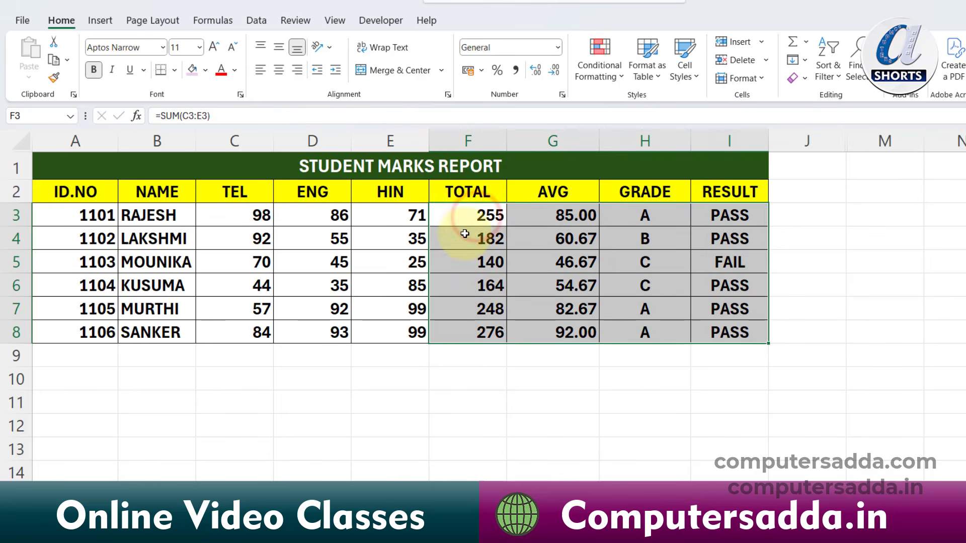
{"action": "left_click_drag", "start_coordinate": [460, 210], "coordinate": [709, 332]}
{"action": "left_click_drag", "start_coordinate": [238, 215], "coordinate": [371, 325]}
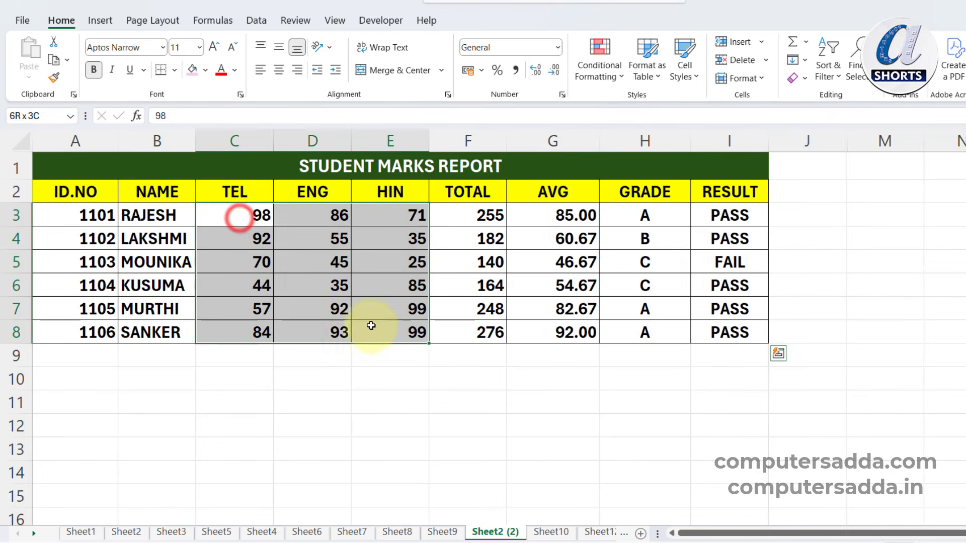
{"action": "left_click", "coordinate": [446, 218]}
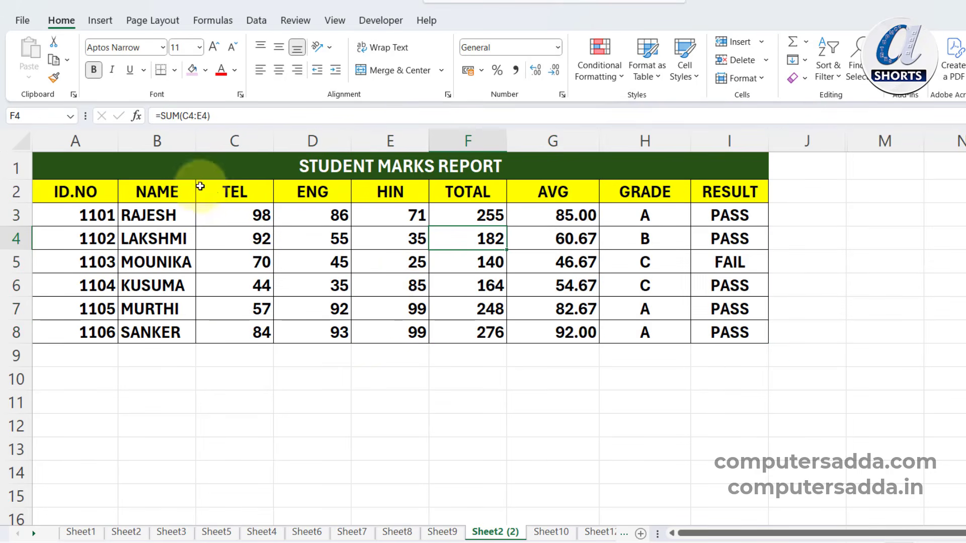
Step: Examine the whole student marks report and the first student's TEL, ENG and HIN marks in C3:E3
{"action": "left_click", "coordinate": [200, 166]}
{"action": "left_click_drag", "start_coordinate": [229, 190], "coordinate": [467, 335]}
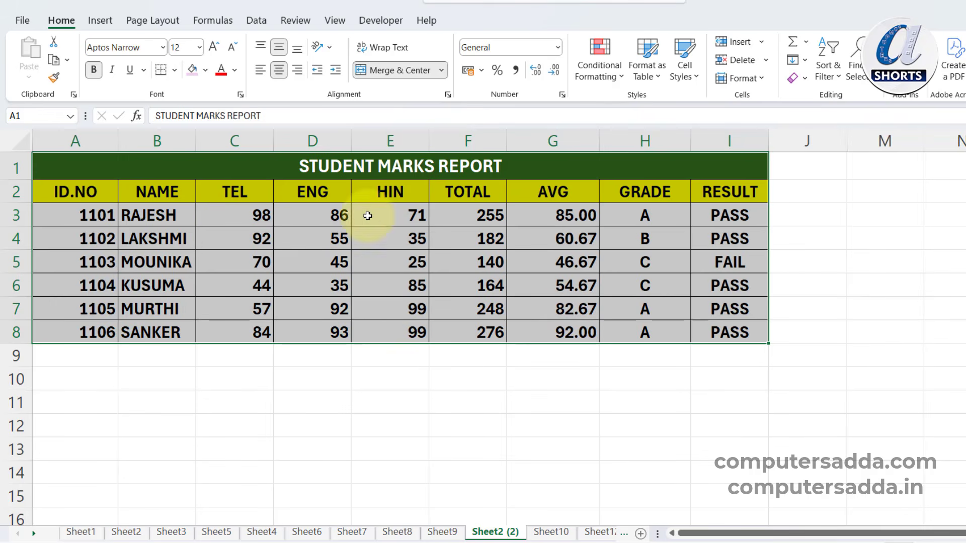
{"action": "left_click", "coordinate": [237, 216]}
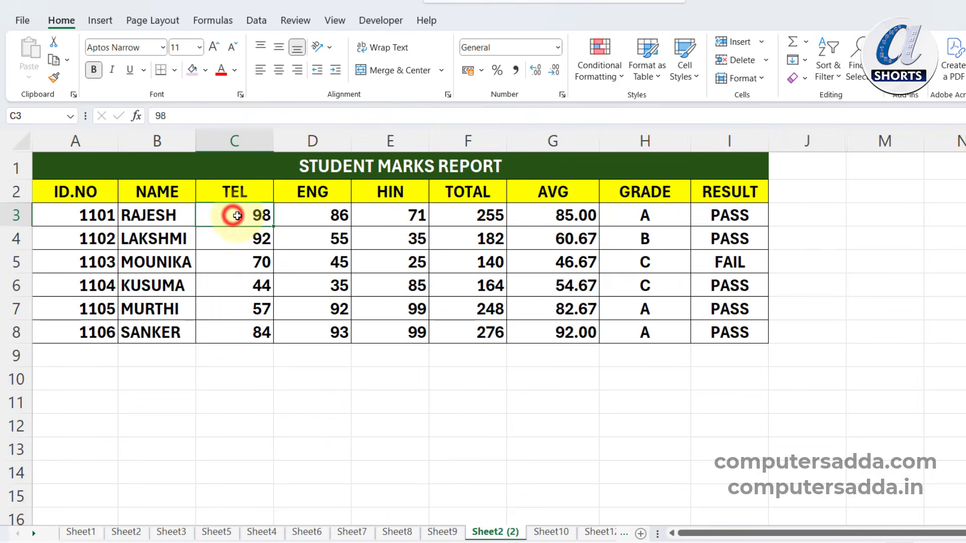
{"action": "left_click_drag", "start_coordinate": [237, 215], "coordinate": [397, 215]}
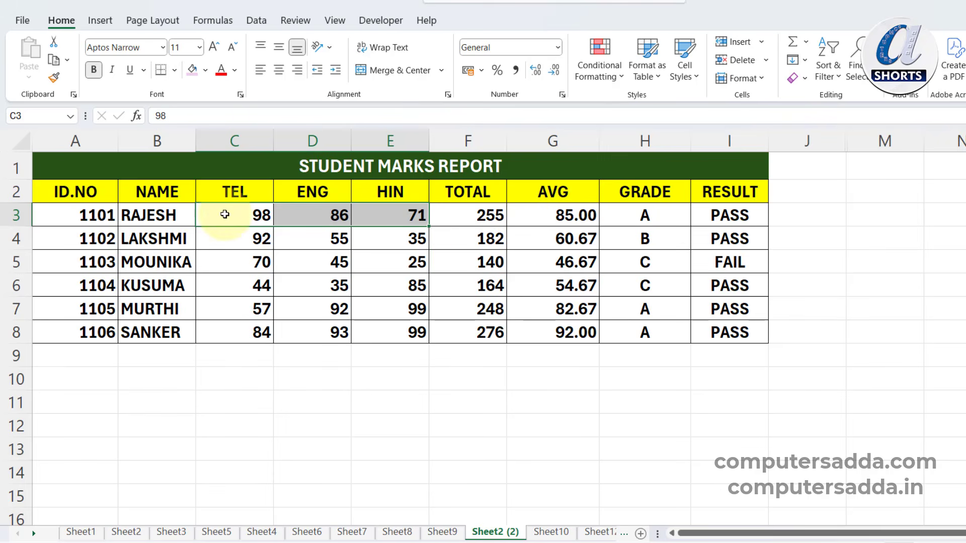
Step: Select the direct precedents of the range C3:G8 in the student marks report using Go To Special
{"action": "left_click_drag", "start_coordinate": [231, 212], "coordinate": [543, 332]}
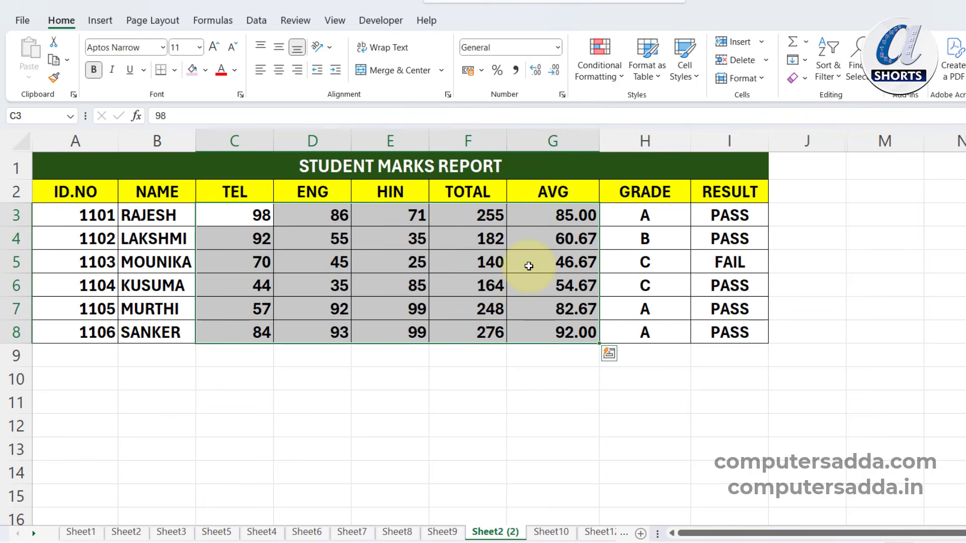
{"action": "key", "text": "ctrl+g"}
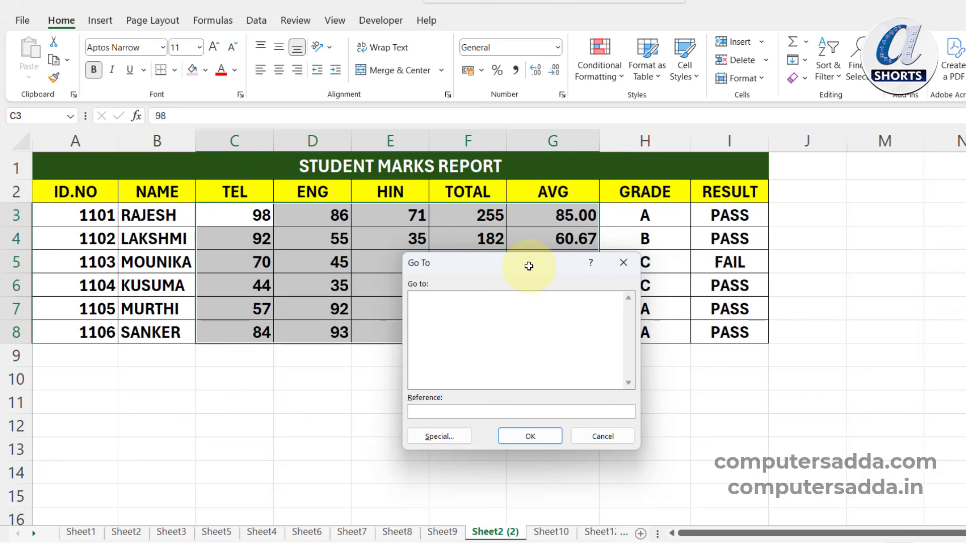
{"action": "key", "text": "alt+s"}
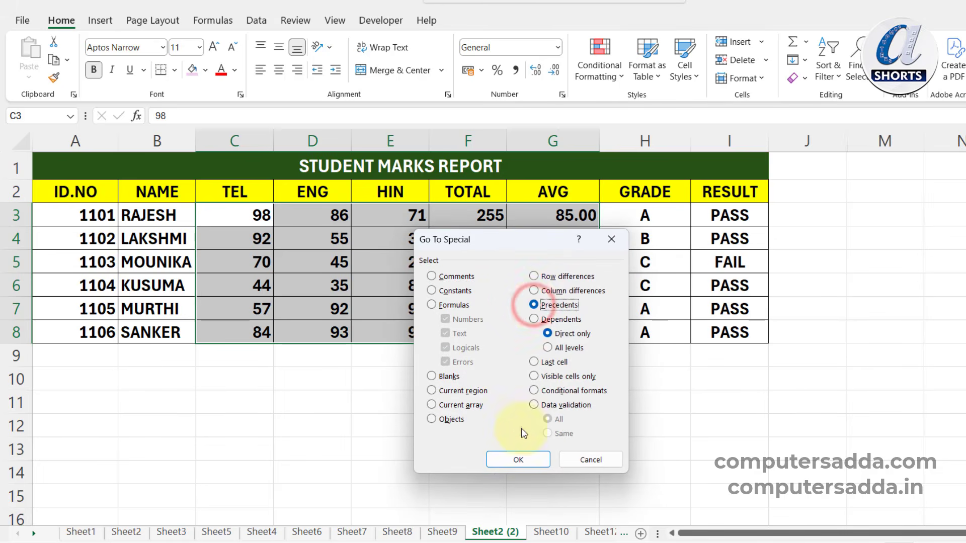
{"action": "left_click", "coordinate": [518, 459]}
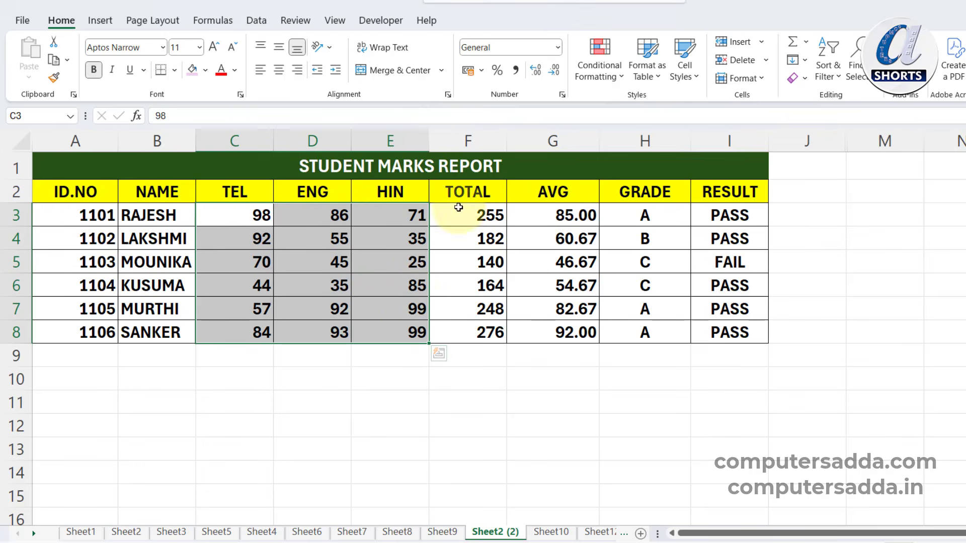
Step: Dismiss Go To Special and examine the TOTAL and AVG formula cells together with the first student's marks in C3:E3
{"action": "left_click_drag", "start_coordinate": [457, 207], "coordinate": [546, 333]}
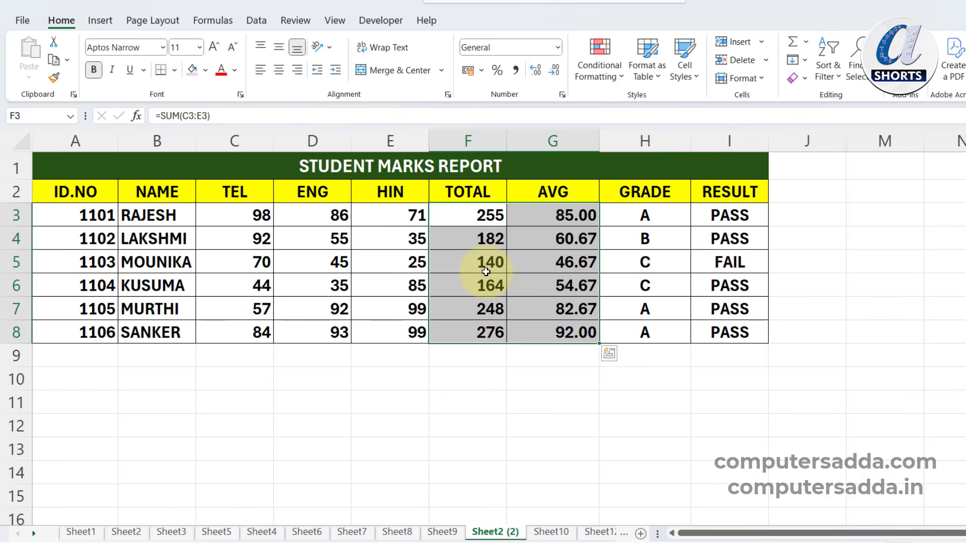
{"action": "key", "text": "F5"}
{"action": "key", "text": "alt+s"}
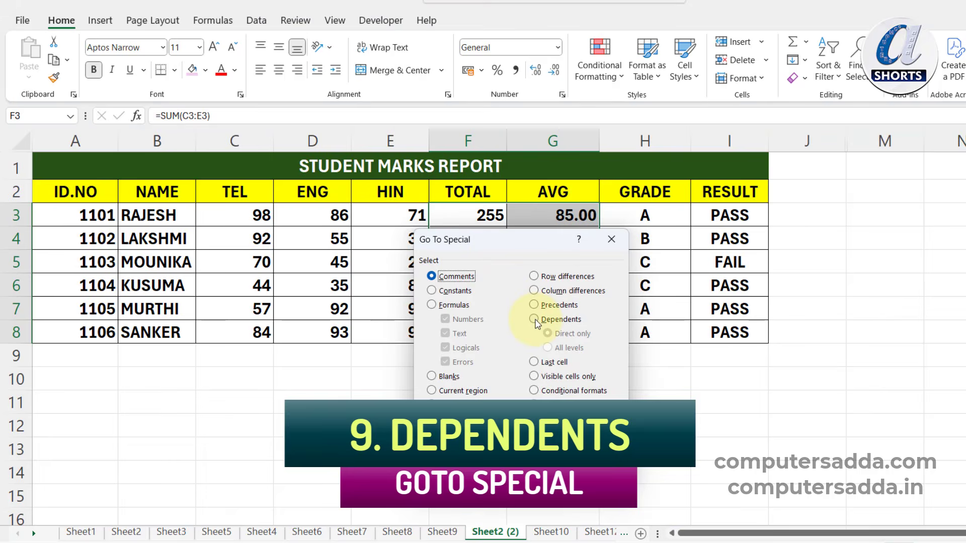
{"action": "left_click", "coordinate": [612, 244]}
{"action": "left_click_drag", "start_coordinate": [468, 215], "coordinate": [468, 332]}
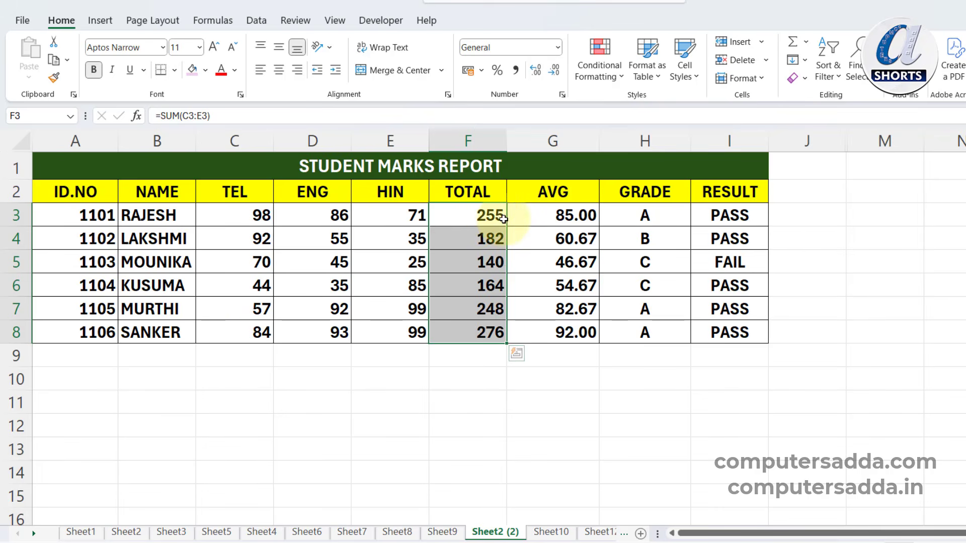
{"action": "left_click", "coordinate": [570, 219]}
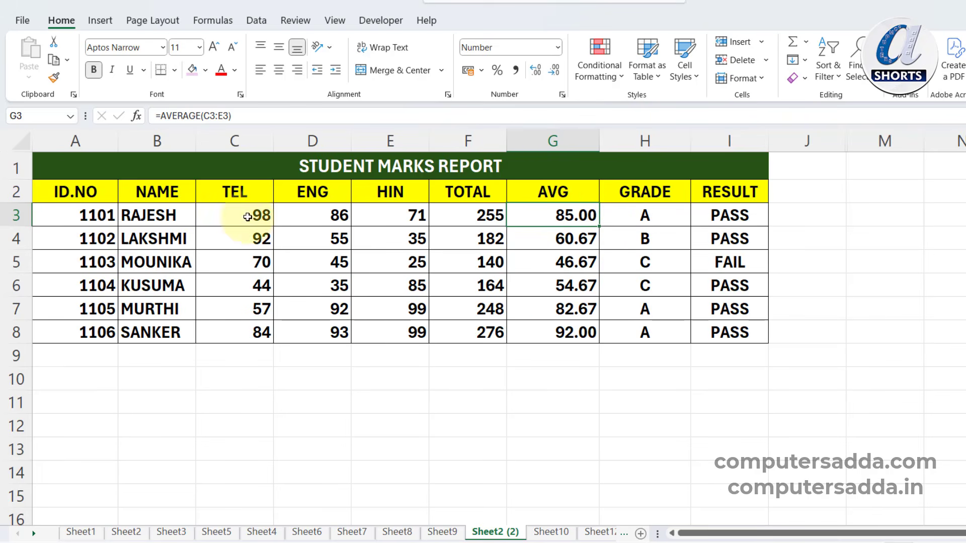
{"action": "left_click_drag", "start_coordinate": [245, 217], "coordinate": [378, 217]}
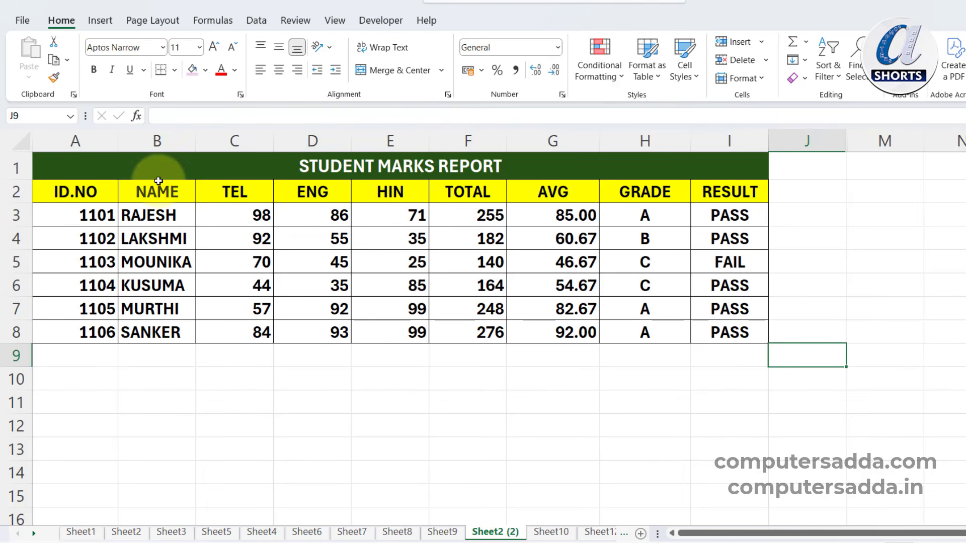
Step: Use Go To Special to select the direct dependents of the whole student marks report, and mark the marks cells C3:E6
{"action": "left_click_drag", "start_coordinate": [185, 164], "coordinate": [280, 321]}
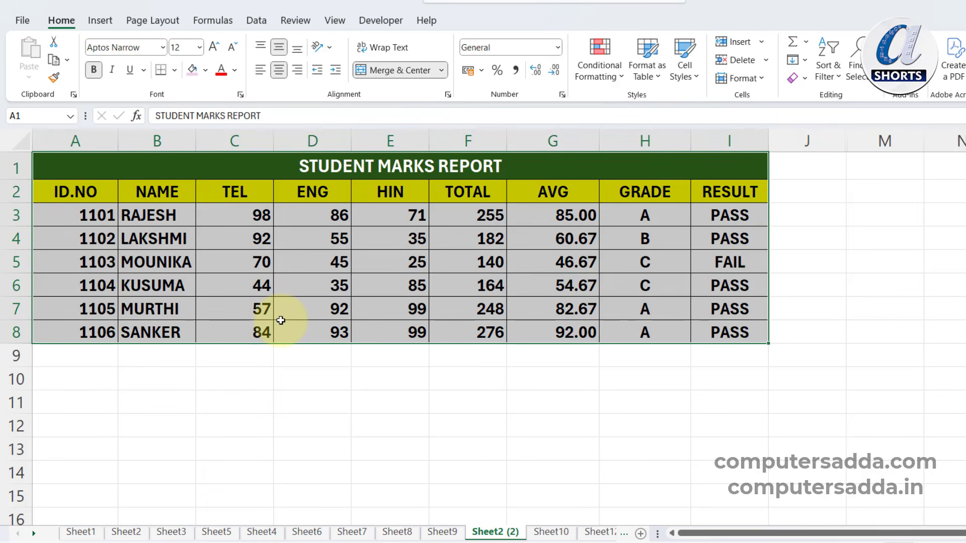
{"action": "key", "text": "ctrl+g"}
{"action": "key", "text": "alt+s"}
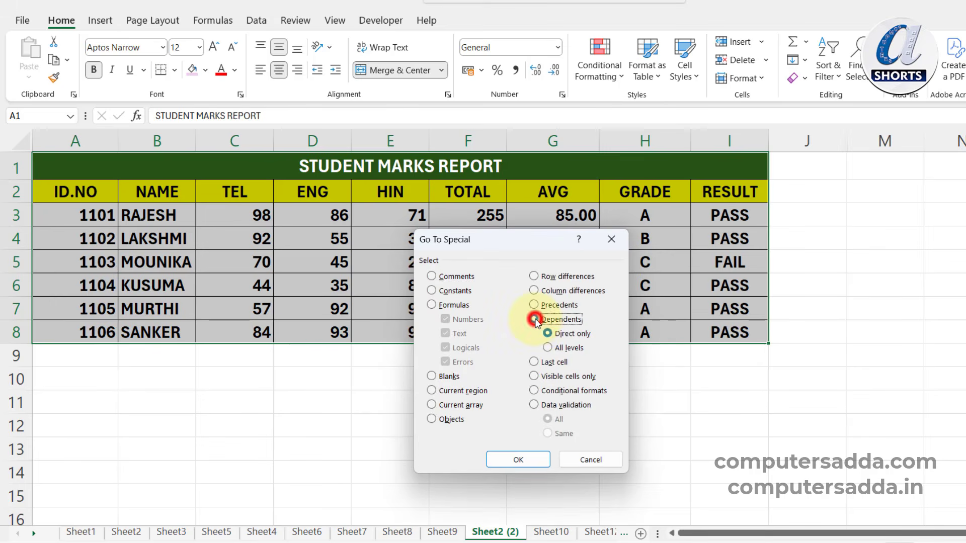
{"action": "left_click", "coordinate": [518, 459]}
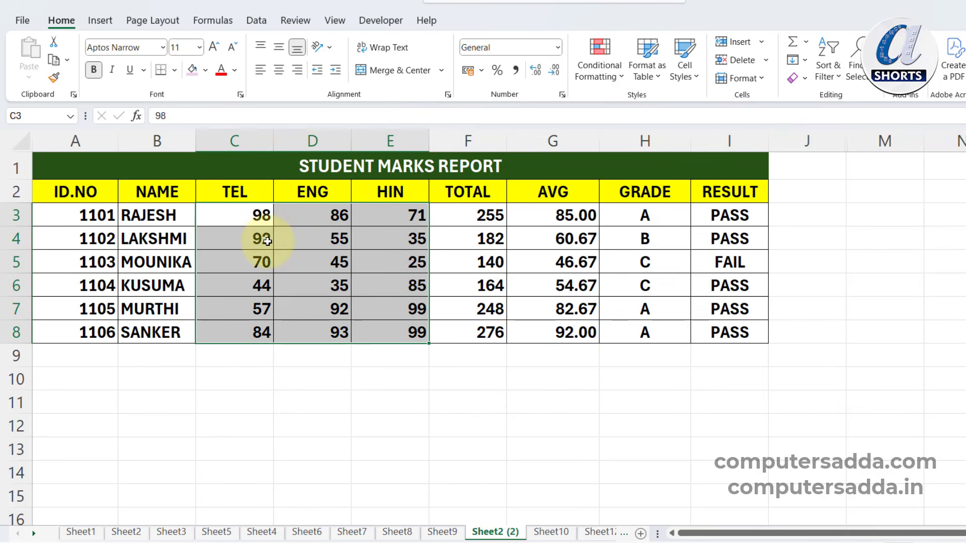
{"action": "left_click_drag", "start_coordinate": [239, 219], "coordinate": [402, 290]}
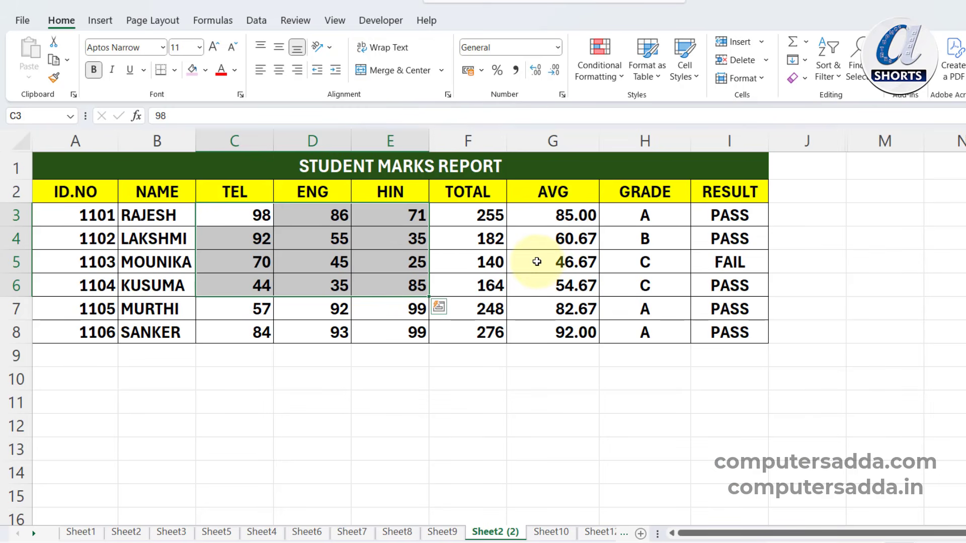
Step: Open Sheet10 and examine the NAME and BASIC SALARY columns and the ALLOW, GROSS, DEDUCTIONS and NET SAL formulas of the employee list
{"action": "left_click", "coordinate": [551, 532]}
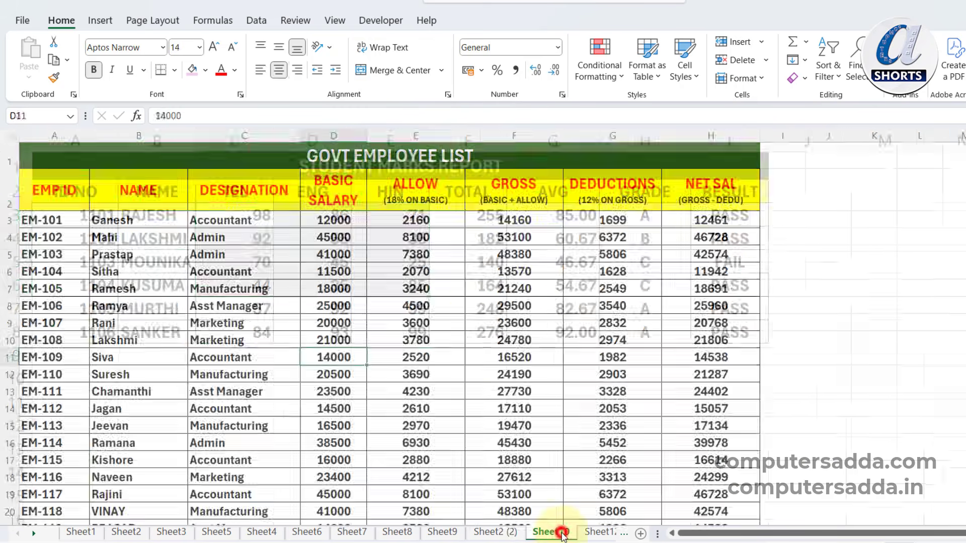
{"action": "left_click_drag", "start_coordinate": [152, 226], "coordinate": [151, 388]}
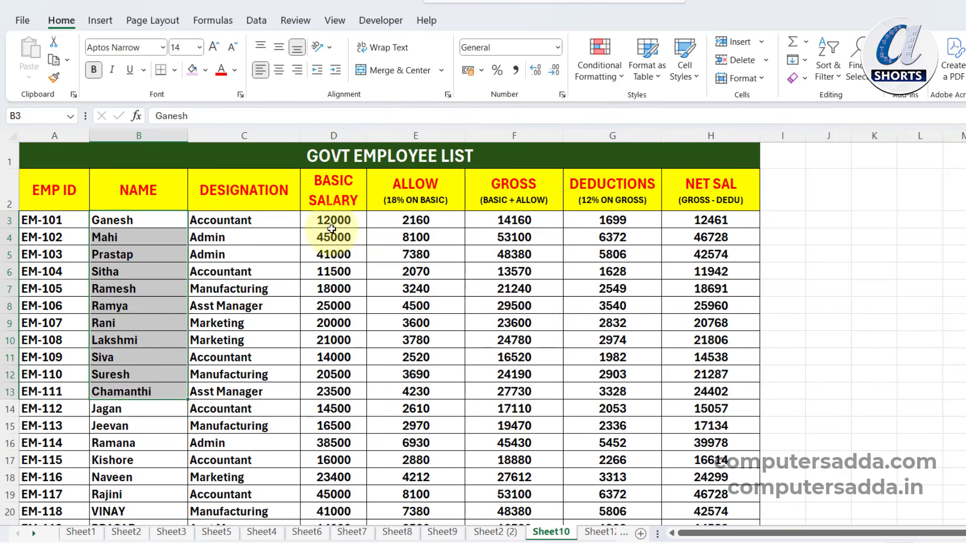
{"action": "left_click_drag", "start_coordinate": [331, 222], "coordinate": [332, 391]}
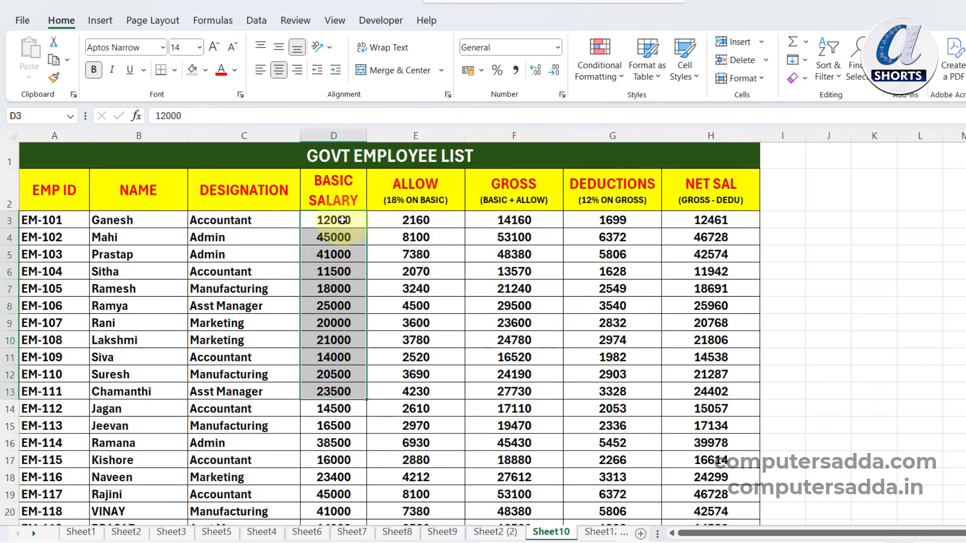
{"action": "left_click_drag", "start_coordinate": [414, 221], "coordinate": [408, 375]}
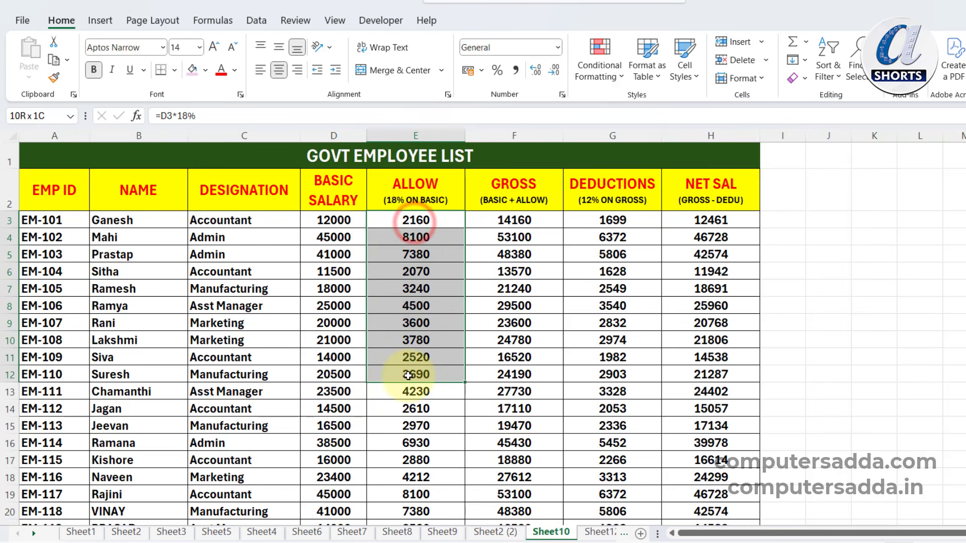
{"action": "left_click", "coordinate": [334, 220]}
{"action": "left_click", "coordinate": [402, 221]}
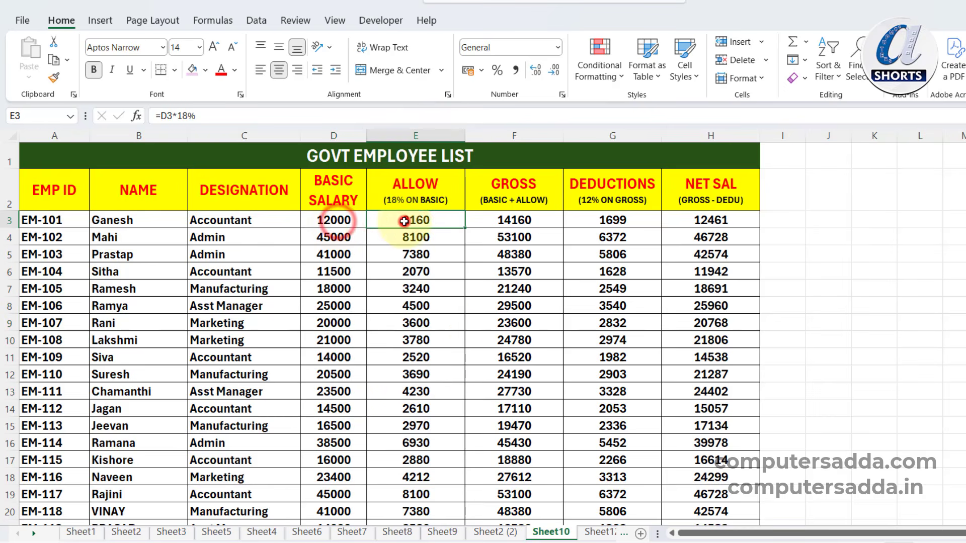
{"action": "left_click_drag", "start_coordinate": [490, 222], "coordinate": [511, 375]}
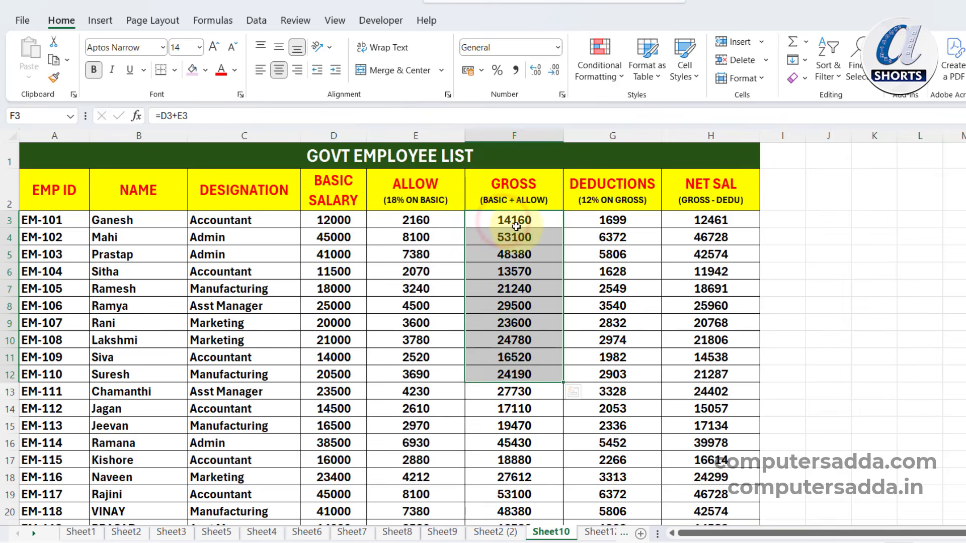
{"action": "left_click", "coordinate": [608, 221]}
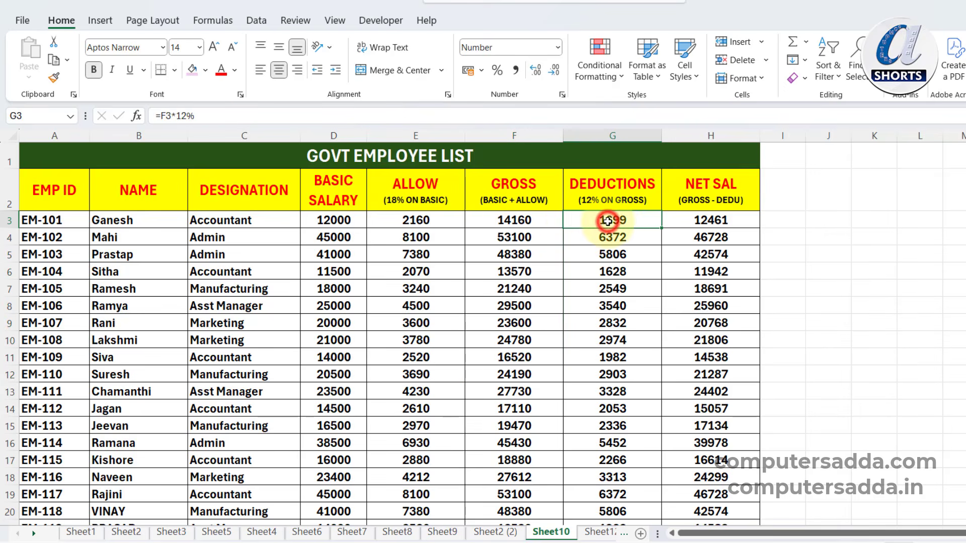
{"action": "left_click", "coordinate": [496, 221]}
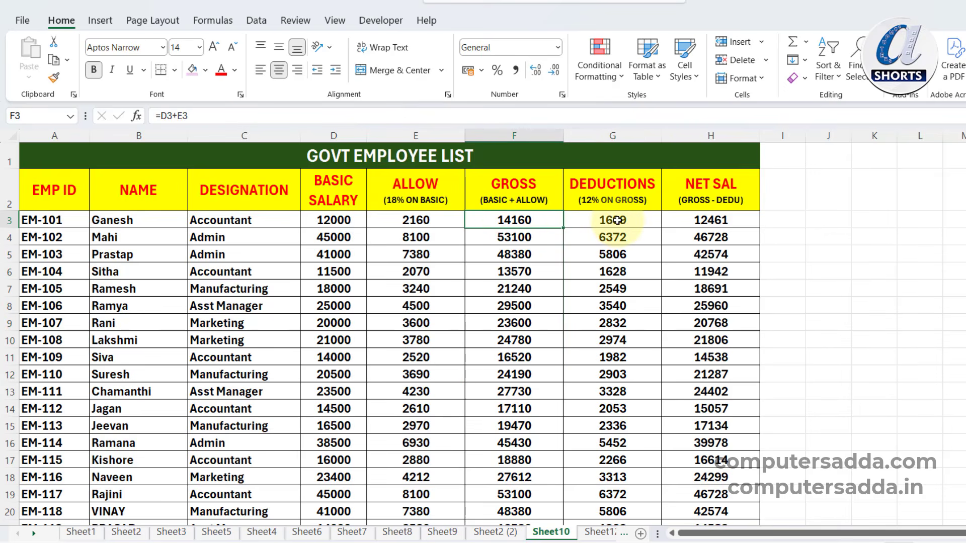
{"action": "left_click", "coordinate": [704, 221]}
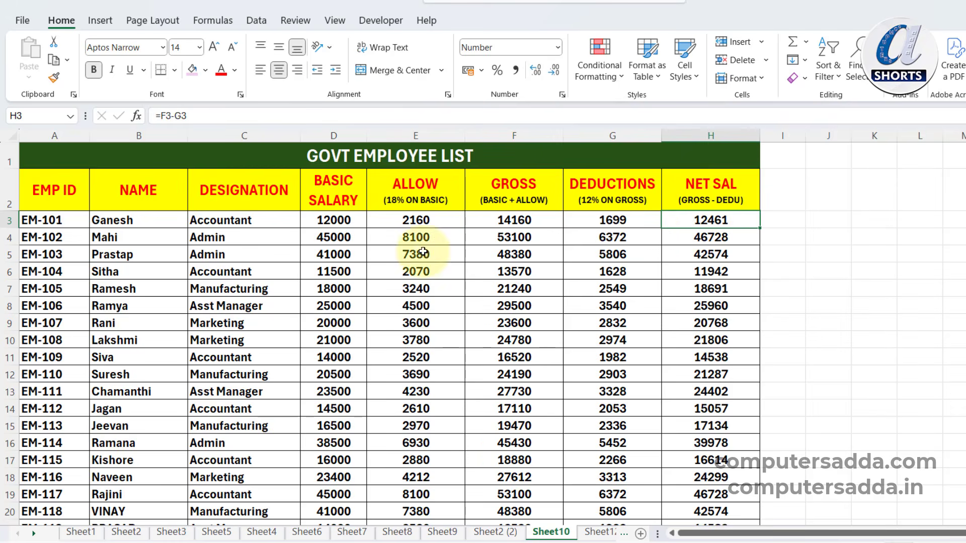
Step: Compare the BASIC SALARY column with the calculated columns of the employee list, particularly ALLOW and GROSS
{"action": "left_click_drag", "start_coordinate": [324, 218], "coordinate": [333, 408]}
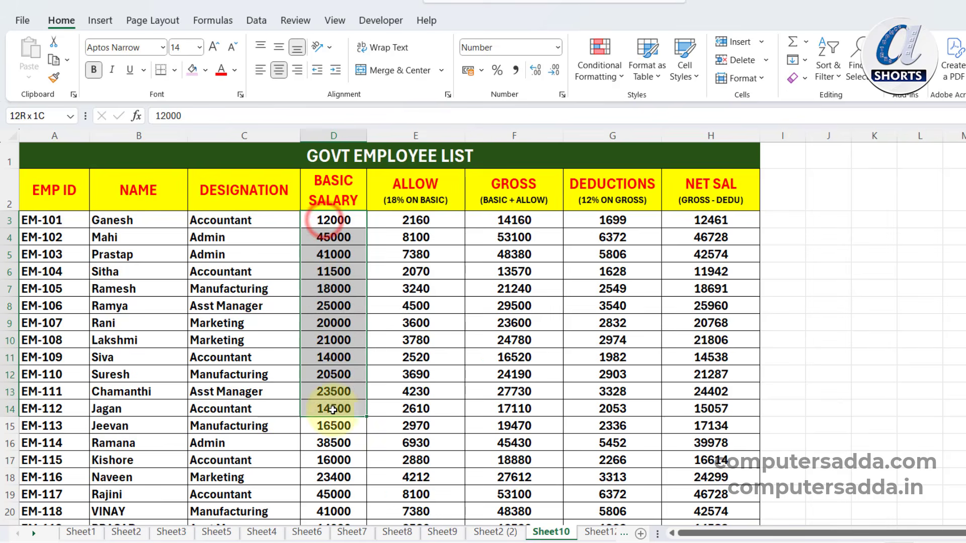
{"action": "left_click_drag", "start_coordinate": [415, 219], "coordinate": [703, 490]}
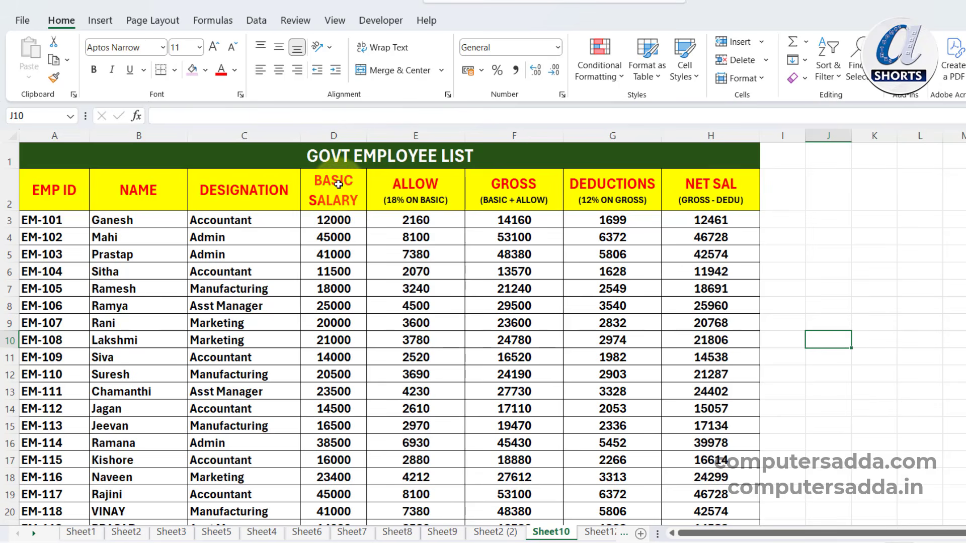
{"action": "left_click_drag", "start_coordinate": [338, 184], "coordinate": [400, 463]}
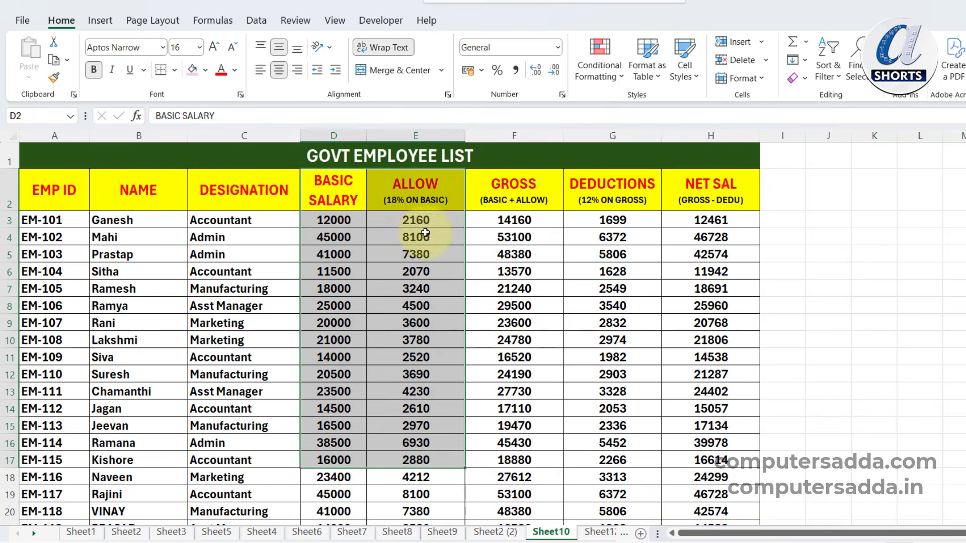
{"action": "left_click_drag", "start_coordinate": [328, 216], "coordinate": [332, 359]}
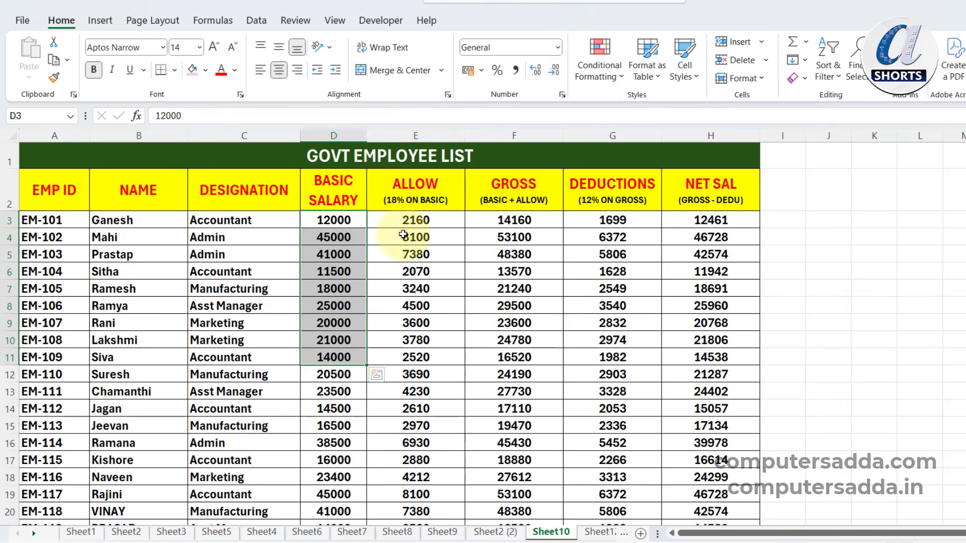
{"action": "left_click_drag", "start_coordinate": [416, 220], "coordinate": [407, 360]}
{"action": "left_click_drag", "start_coordinate": [330, 190], "coordinate": [512, 478]}
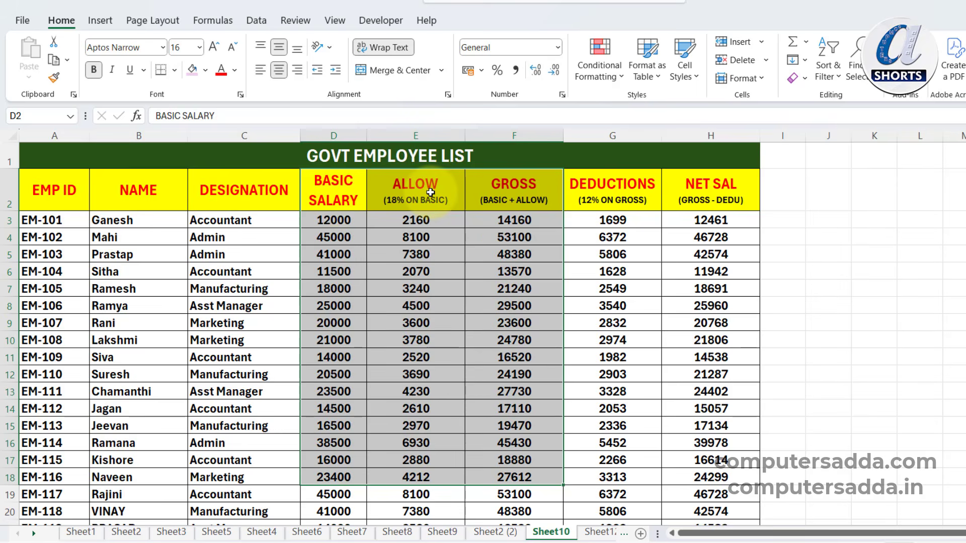
{"action": "left_click_drag", "start_coordinate": [506, 220], "coordinate": [502, 364]}
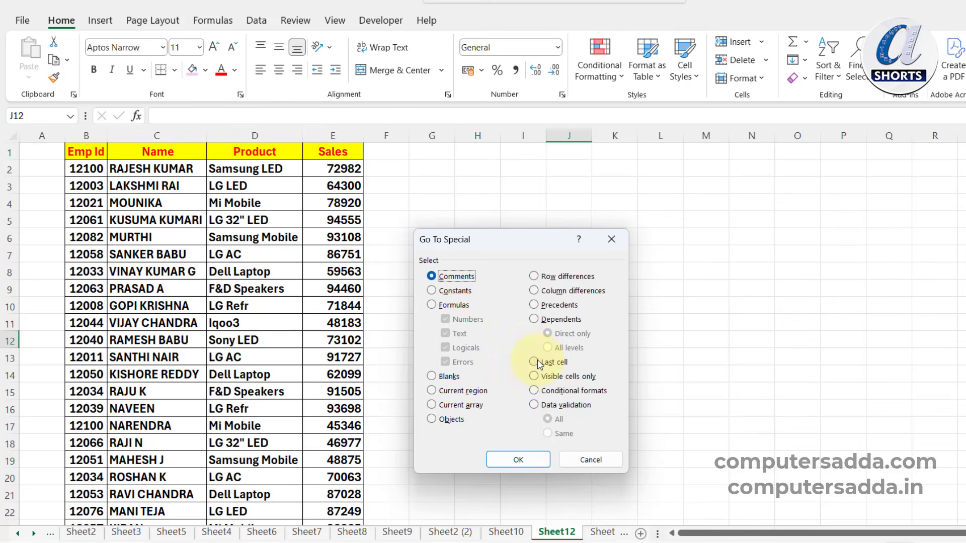
Step: Go to the last cell of the employee list on Sheet10 using Go To Special, and leave the dialog closed on Sheet12
{"action": "left_click", "coordinate": [608, 240]}
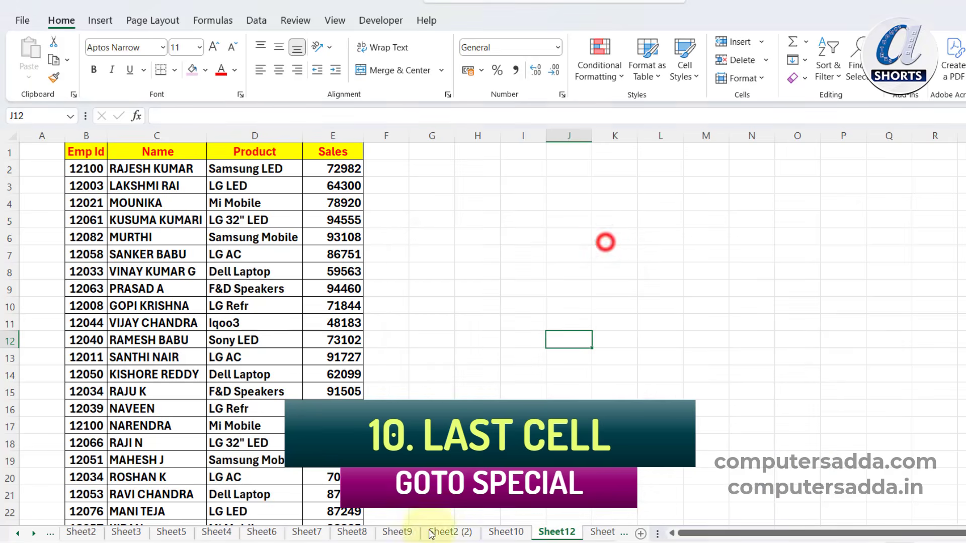
{"action": "left_click", "coordinate": [504, 533]}
{"action": "left_click", "coordinate": [325, 357]}
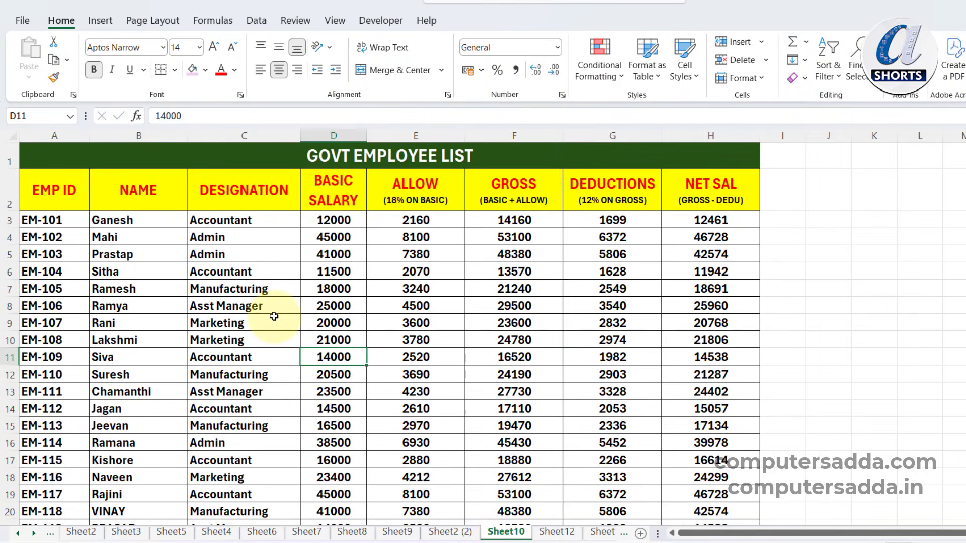
{"action": "left_click", "coordinate": [297, 328]}
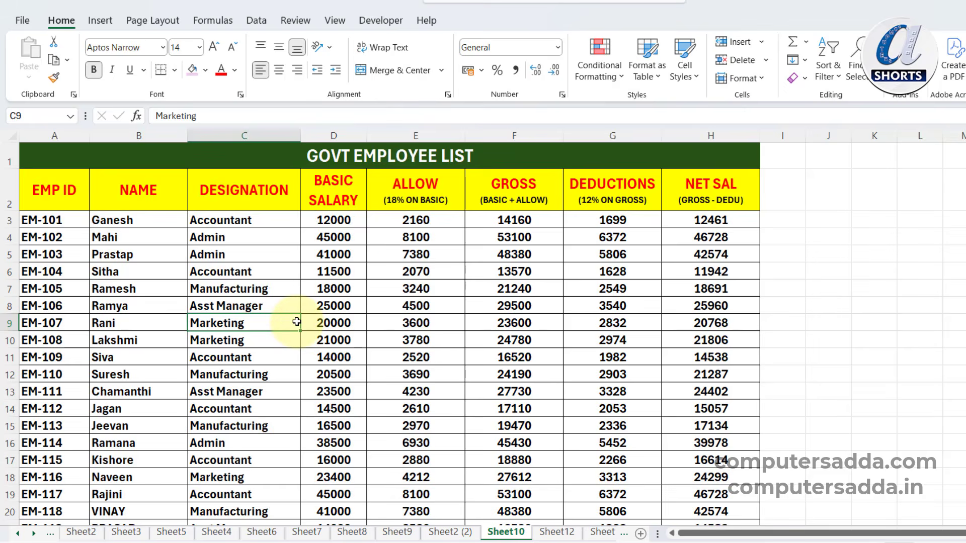
{"action": "key", "text": "ctrl+a"}
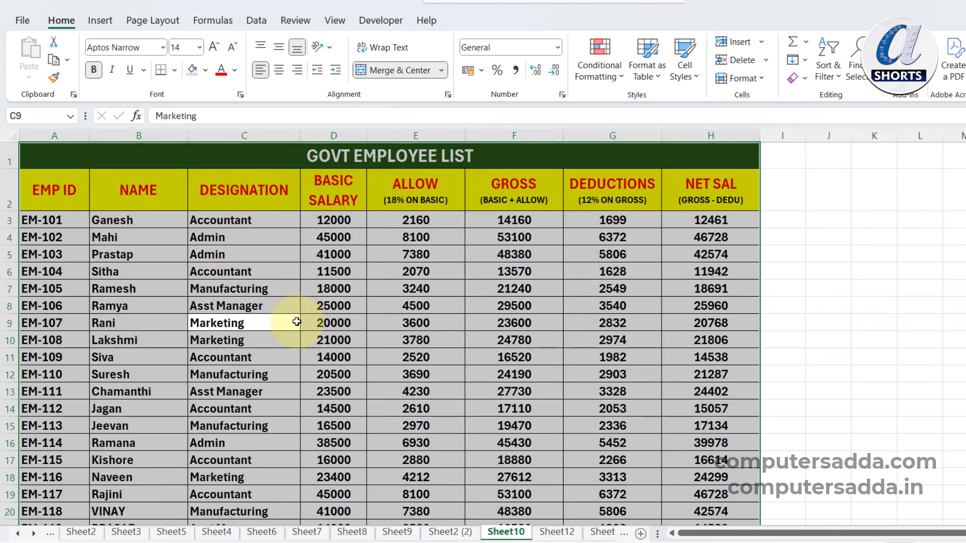
{"action": "key", "text": "ctrl+g"}
{"action": "key", "text": "alt+s"}
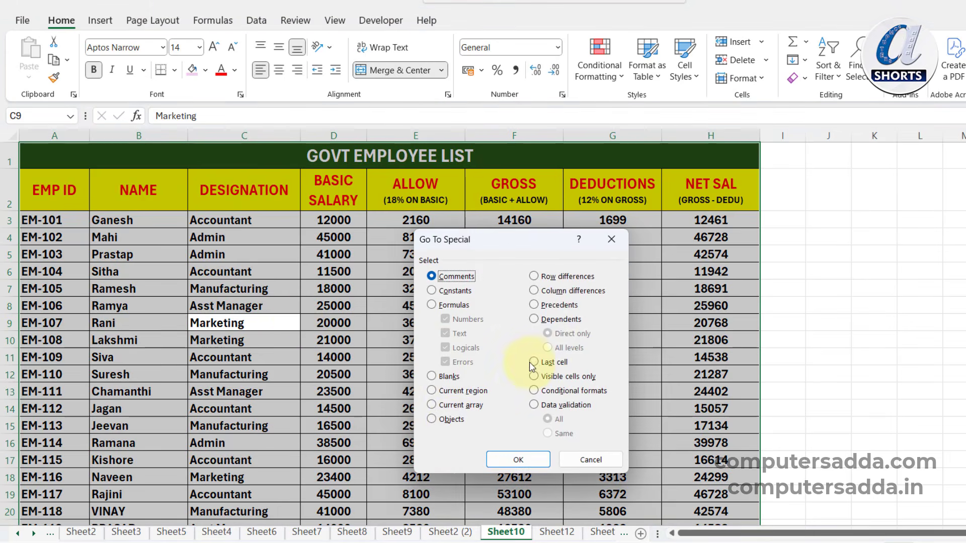
{"action": "left_click", "coordinate": [518, 461]}
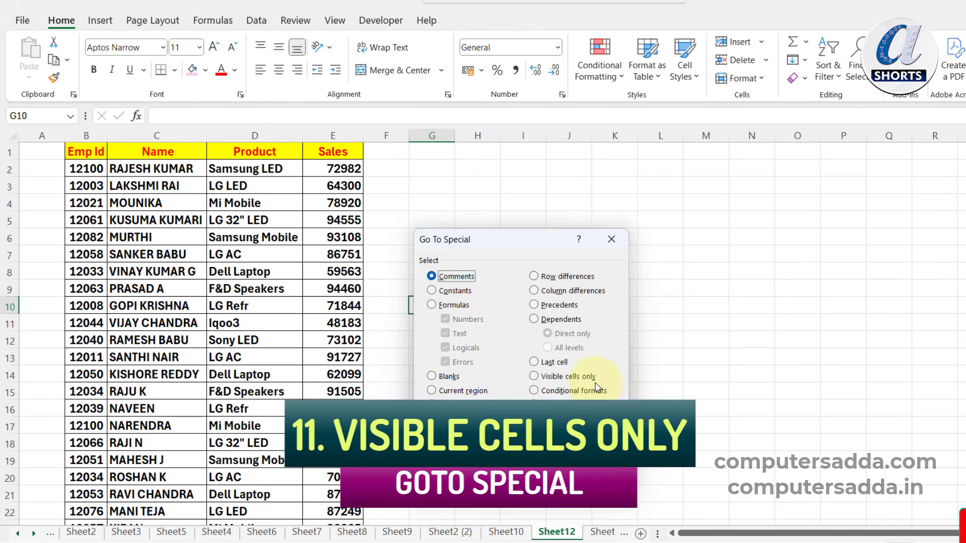
{"action": "left_click", "coordinate": [597, 455]}
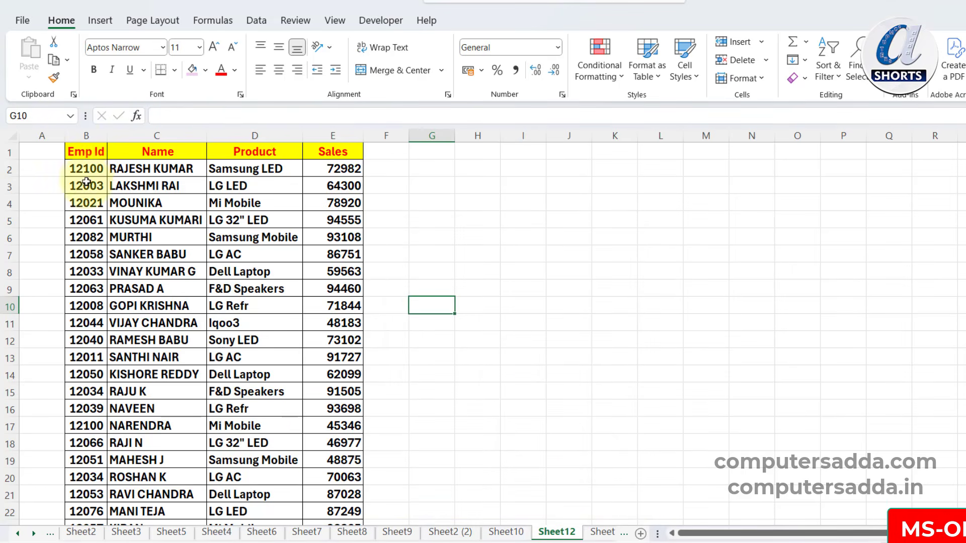
Step: Hide the Emp Id column B and the Product column D of the sales list on Sheet12
{"action": "left_click_drag", "start_coordinate": [87, 168], "coordinate": [101, 275]}
{"action": "left_click_drag", "start_coordinate": [171, 175], "coordinate": [173, 272]}
{"action": "left_click_drag", "start_coordinate": [242, 173], "coordinate": [245, 272]}
{"action": "left_click_drag", "start_coordinate": [332, 169], "coordinate": [335, 325]}
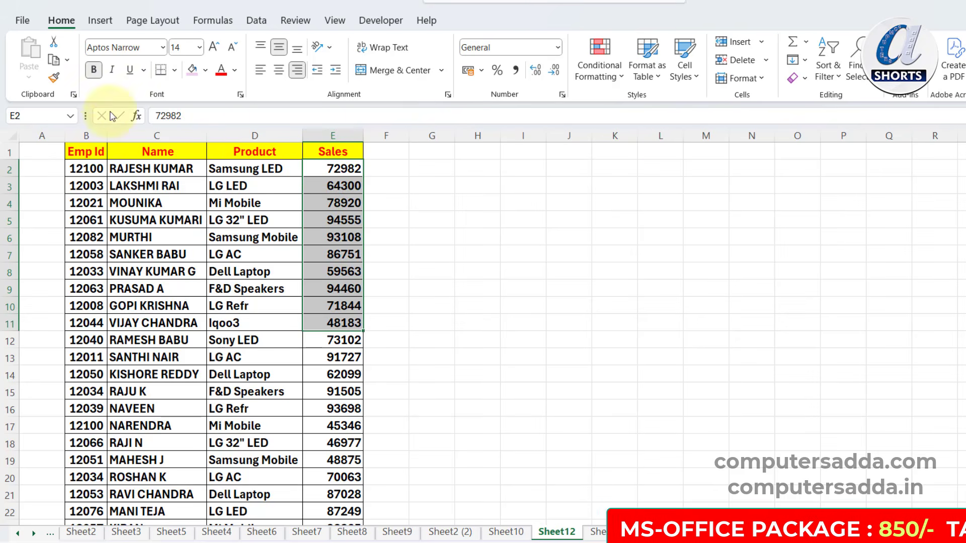
{"action": "right_click", "coordinate": [86, 136]}
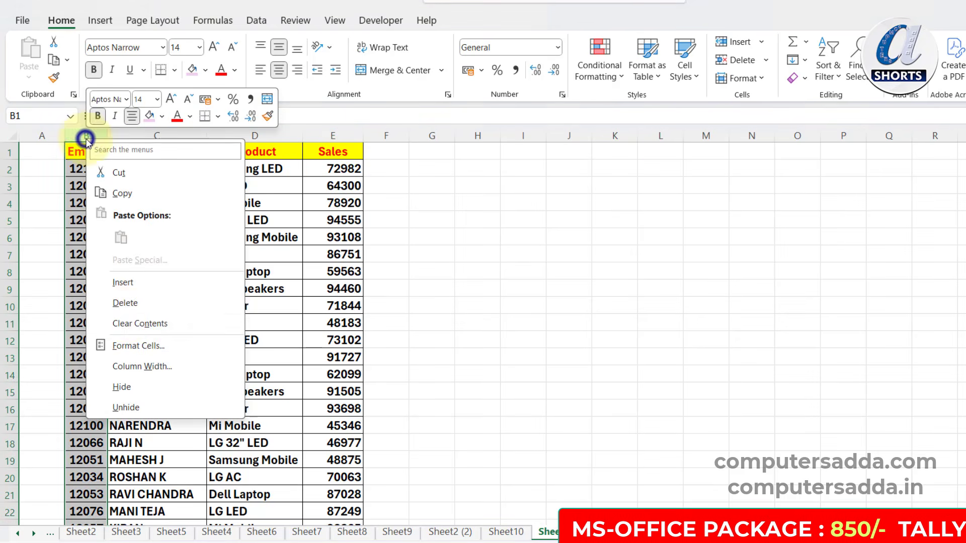
{"action": "left_click", "coordinate": [126, 389]}
{"action": "right_click", "coordinate": [179, 136]}
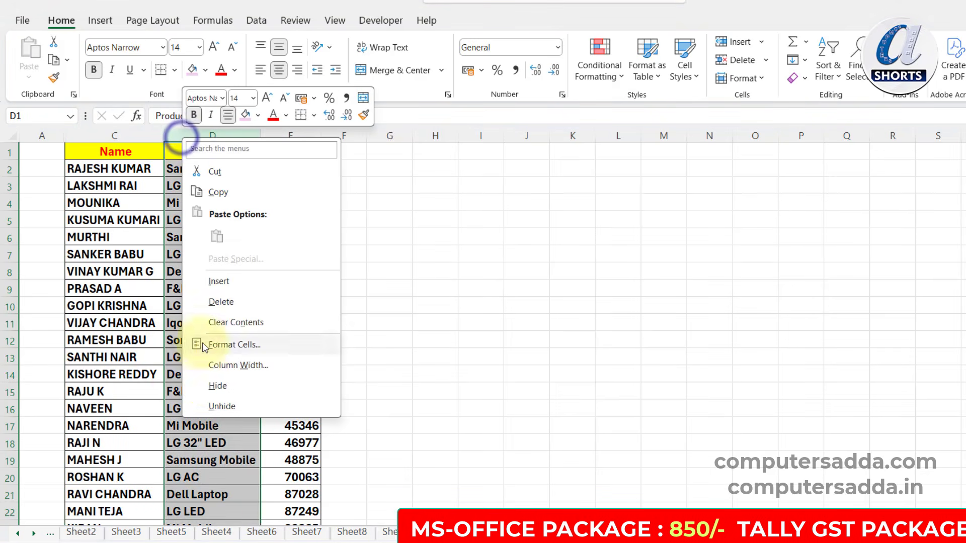
{"action": "left_click", "coordinate": [209, 386]}
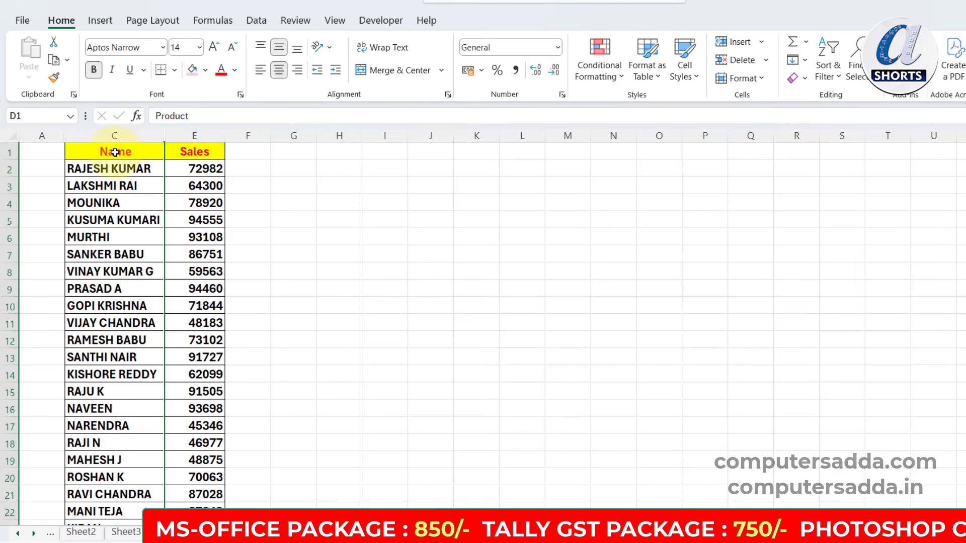
Step: Copy the Name and Sales list C1:E35 with its hidden column, paste it at J1, and autofit columns J to L
{"action": "left_click_drag", "start_coordinate": [114, 151], "coordinate": [185, 493]}
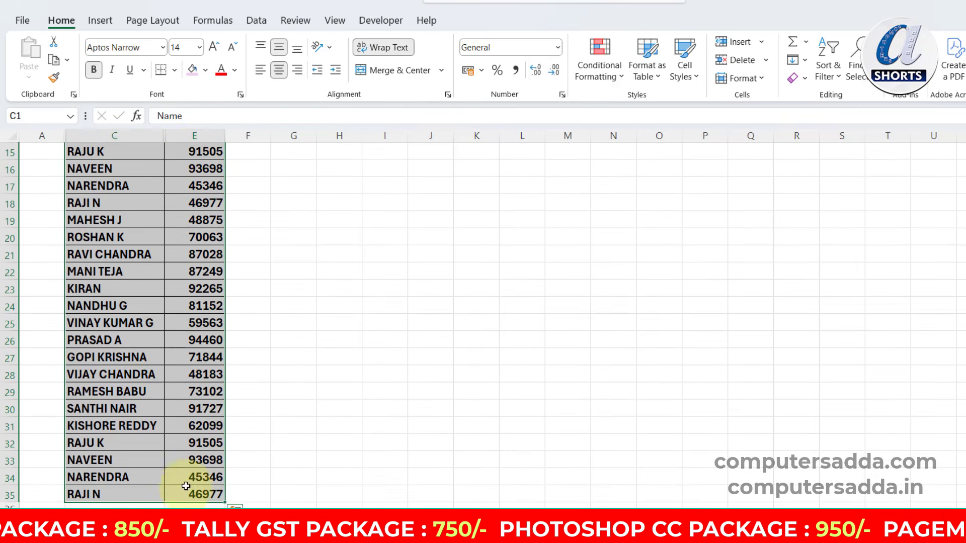
{"action": "scroll", "coordinate": [251, 378], "scroll_direction": "up", "scroll_amount": 5}
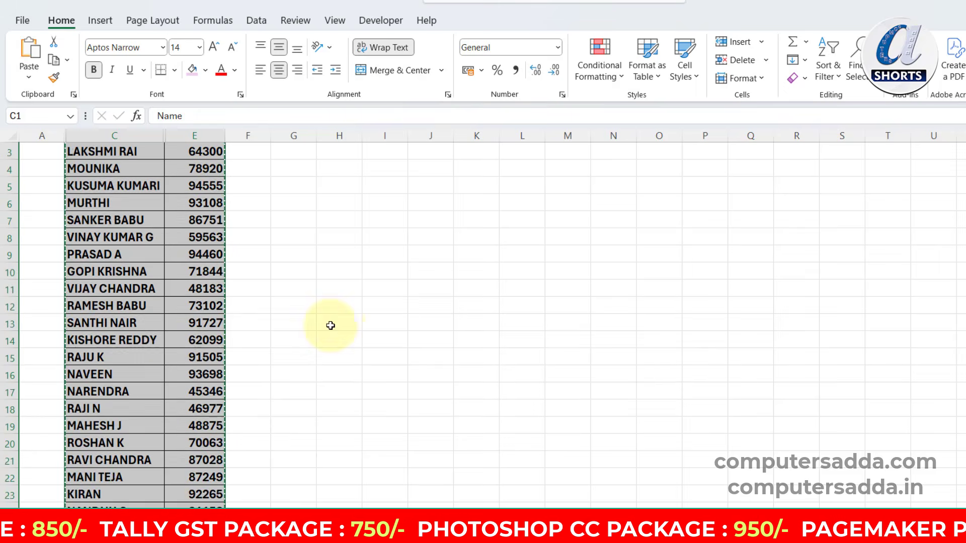
{"action": "left_click", "coordinate": [432, 151]}
{"action": "key", "text": "ctrl+v"}
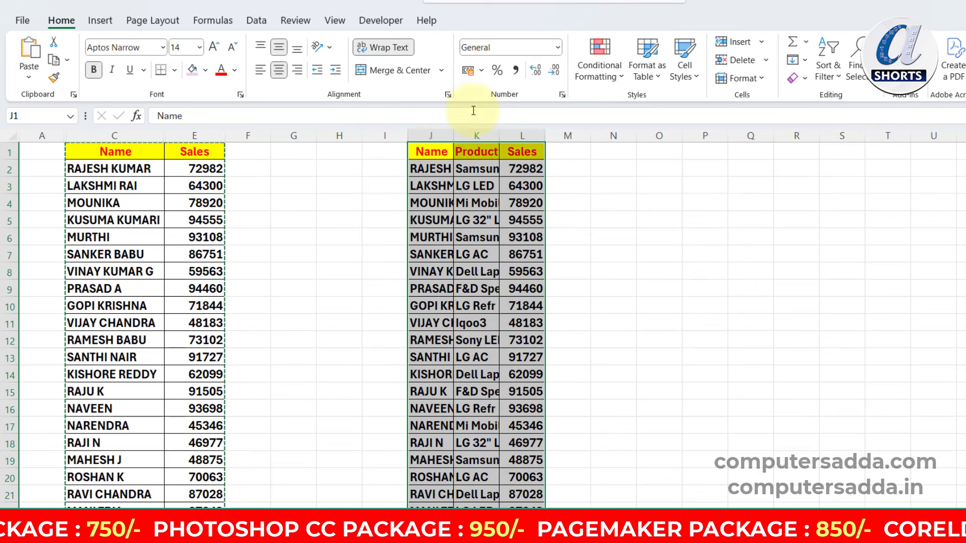
{"action": "left_click_drag", "start_coordinate": [432, 132], "coordinate": [523, 135]}
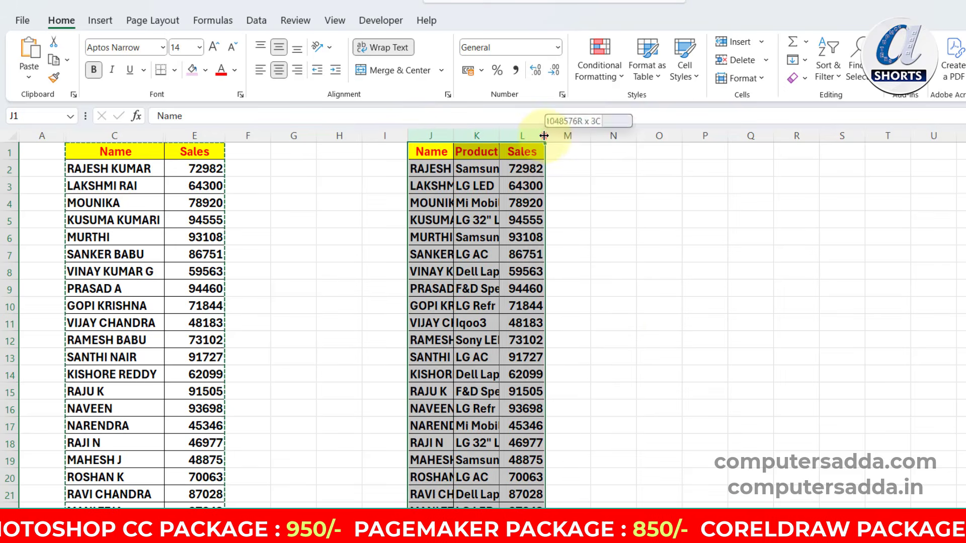
{"action": "double_click", "coordinate": [545, 135]}
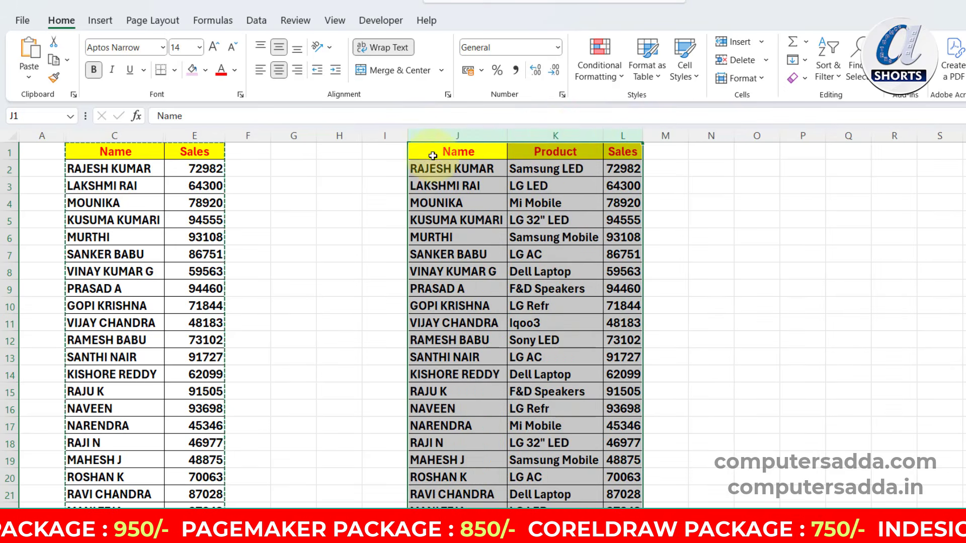
{"action": "left_click", "coordinate": [759, 234]}
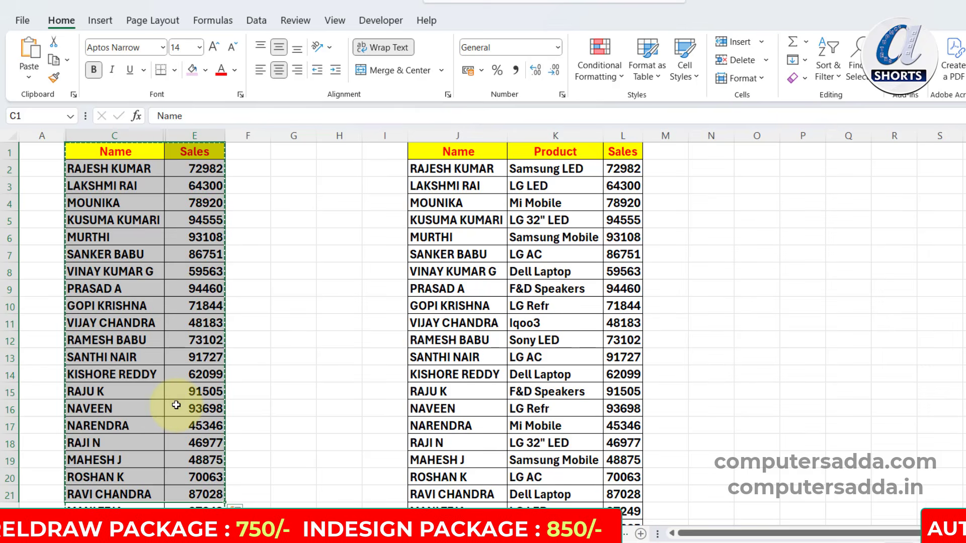
Step: Recheck the copied Name and Sales range, and undo the column autofit and the paste at J1
{"action": "left_click", "coordinate": [178, 231]}
{"action": "left_click_drag", "start_coordinate": [162, 167], "coordinate": [172, 440]}
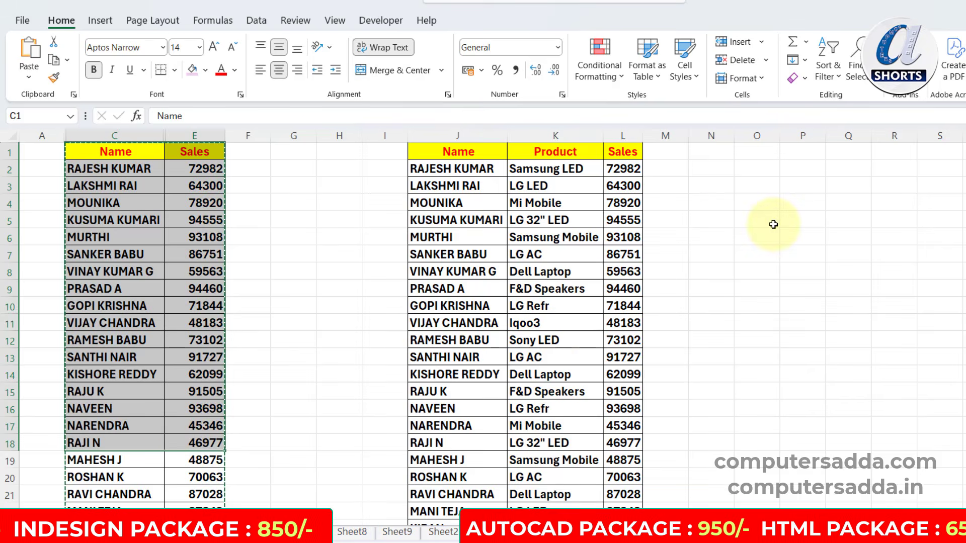
{"action": "left_click", "coordinate": [767, 223]}
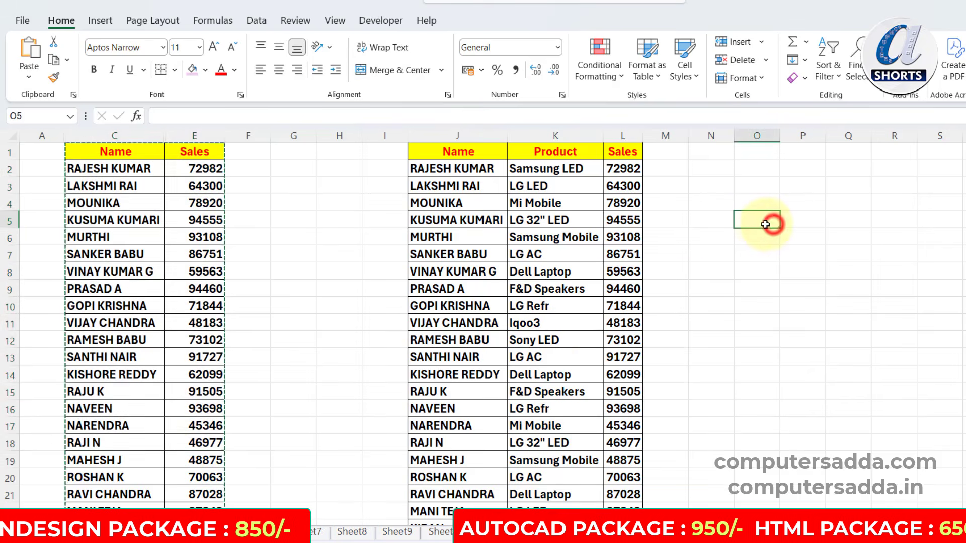
{"action": "key", "text": "ctrl+z"}
{"action": "key", "text": "ctrl+z"}
{"action": "left_click", "coordinate": [557, 258]}
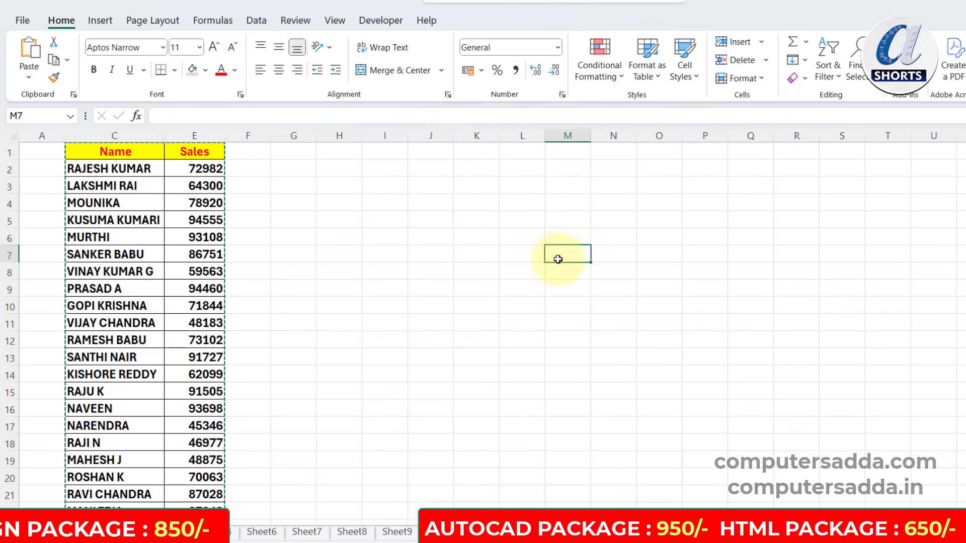
Step: Select the whole Name and Sales list and restrict the selection to visible cells only using Go To Special
{"action": "left_click", "coordinate": [131, 151]}
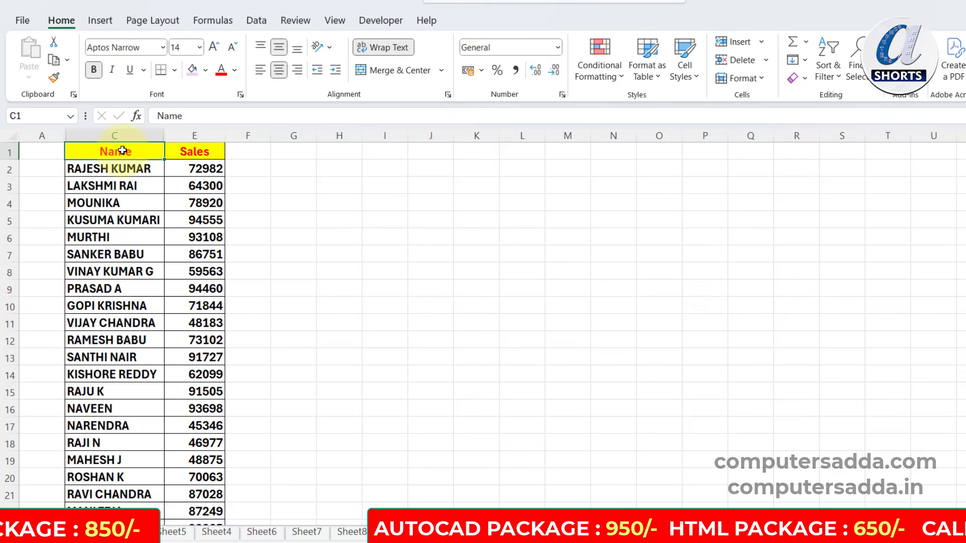
{"action": "left_click_drag", "start_coordinate": [122, 151], "coordinate": [204, 339]}
{"action": "left_click", "coordinate": [204, 305]}
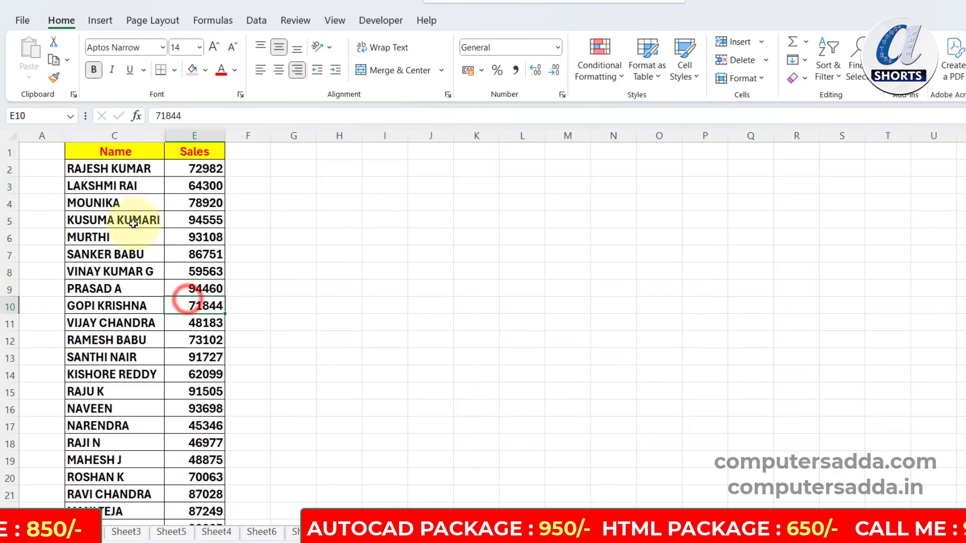
{"action": "left_click", "coordinate": [128, 247]}
{"action": "key", "text": "ctrl+a"}
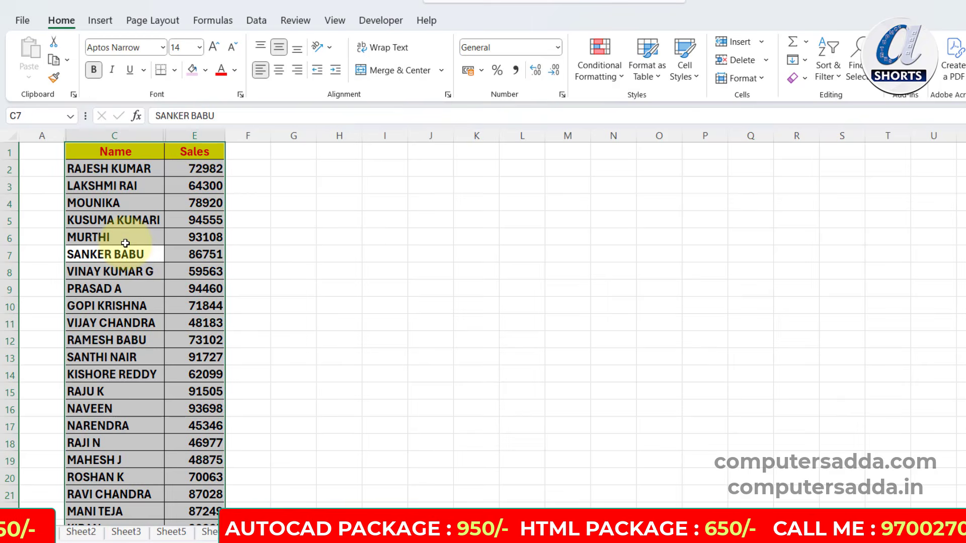
{"action": "key", "text": "ctrl+g"}
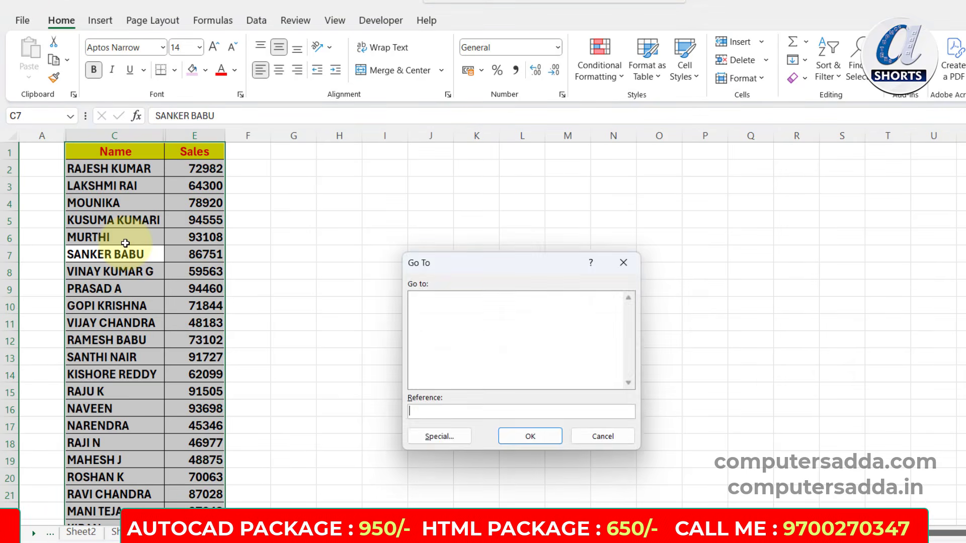
{"action": "key", "text": "alt+s"}
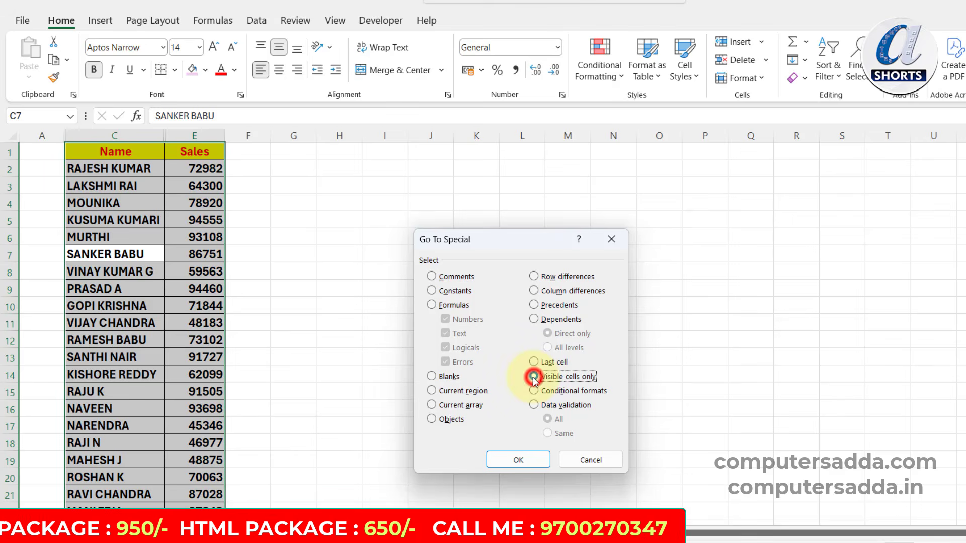
{"action": "left_click", "coordinate": [519, 459]}
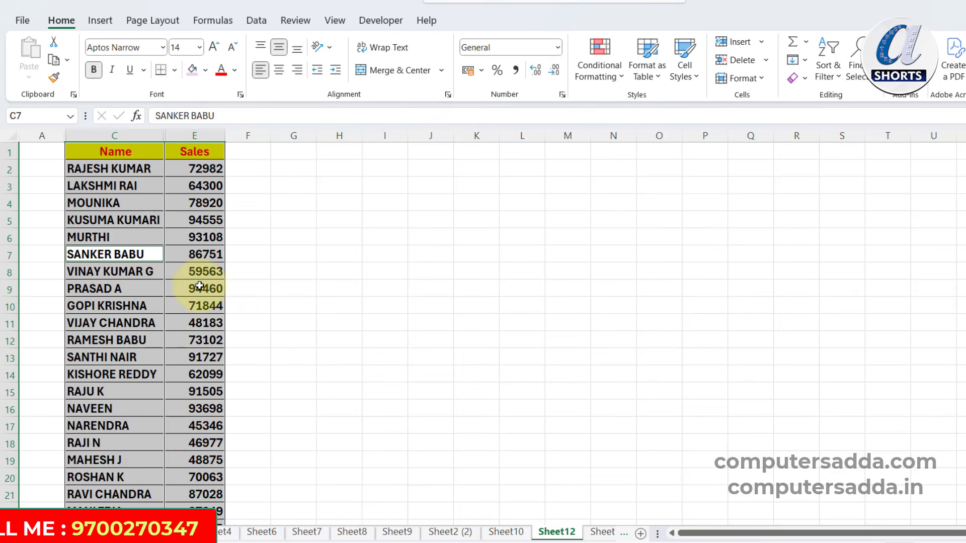
Step: Copy the selected visible Name and Sales cells and paste them at K1
{"action": "key", "text": "ctrl+c"}
{"action": "left_click", "coordinate": [468, 146]}
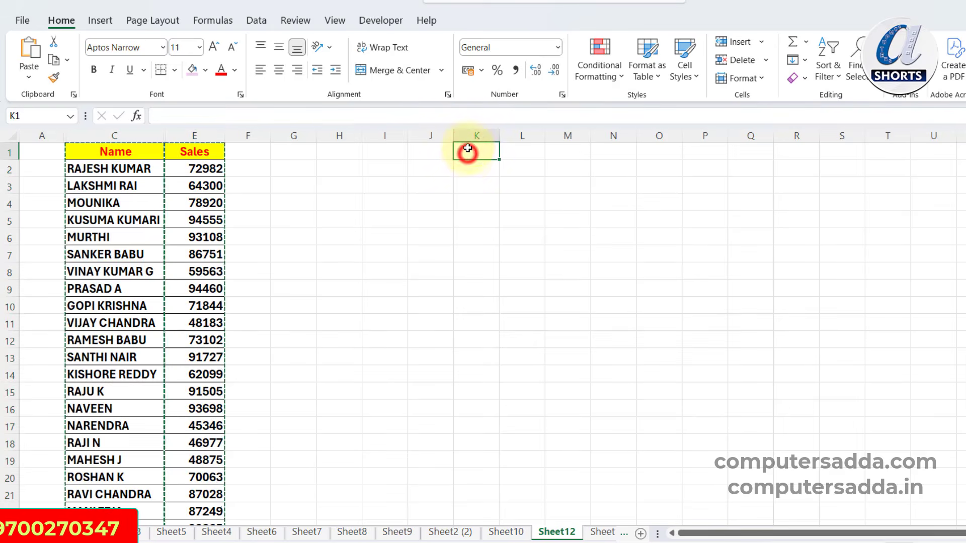
{"action": "key", "text": "ctrl+v"}
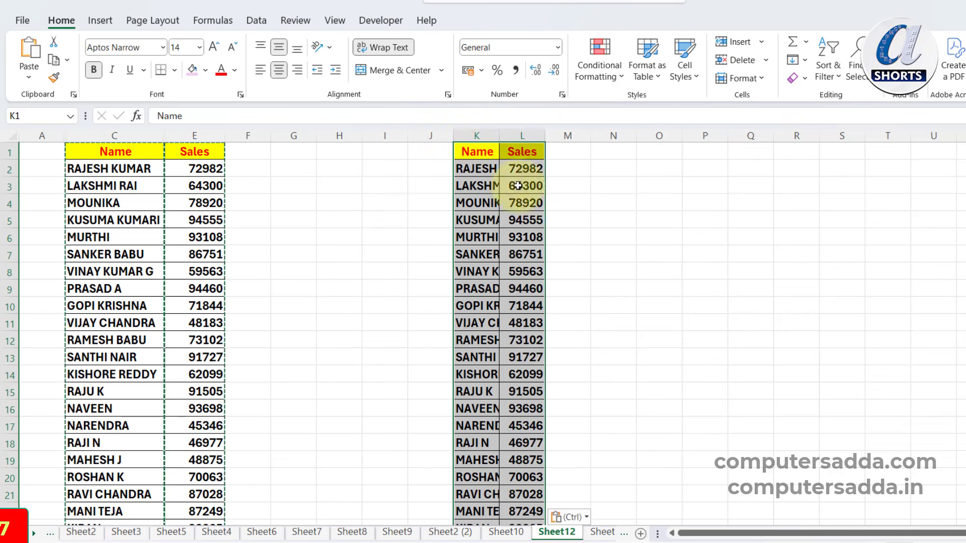
Step: Undo the paste at K1 and the hiding of the Product and Emp Id columns, and cancel the copy mode
{"action": "key", "text": "ctrl+z"}
{"action": "key", "text": "ctrl+z"}
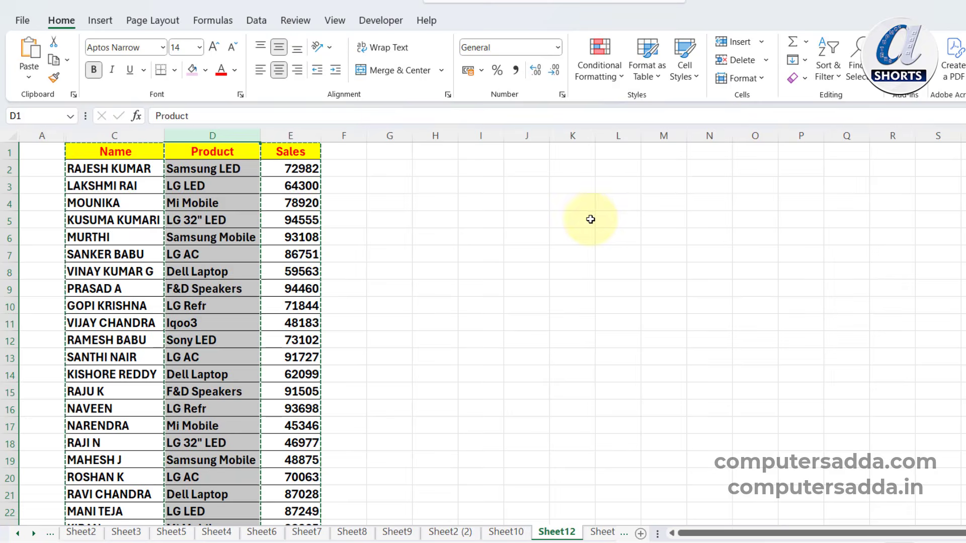
{"action": "key", "text": "ctrl+z"}
{"action": "left_click", "coordinate": [561, 236]}
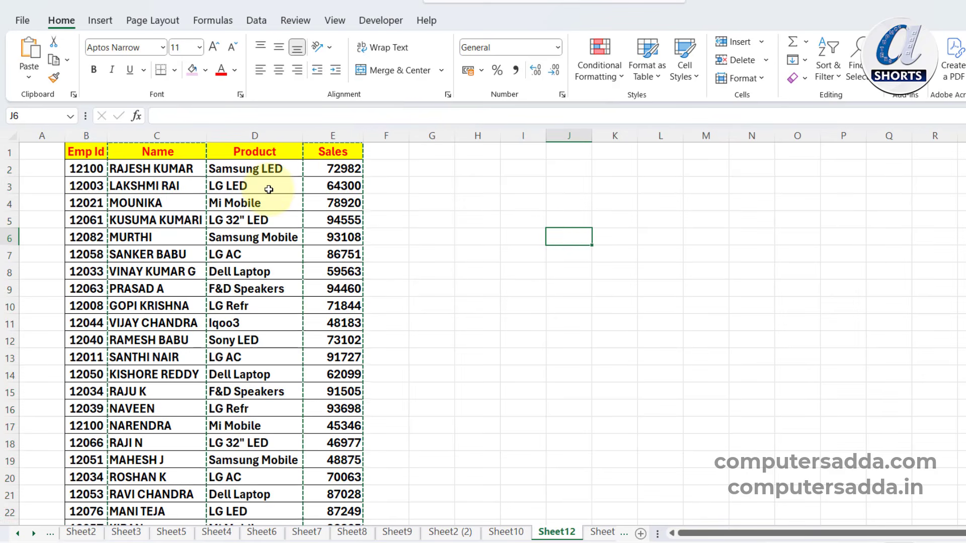
{"action": "key", "text": "Escape"}
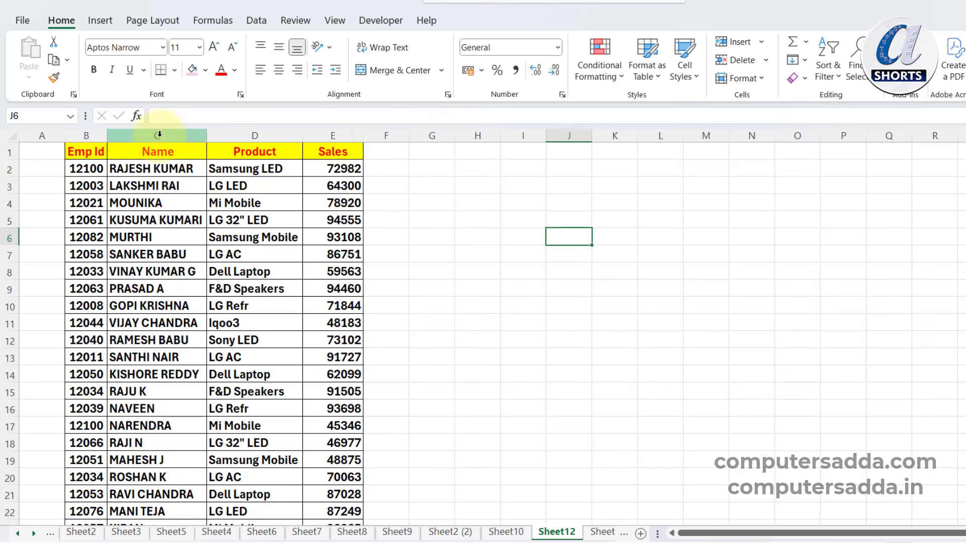
Step: Hide the Name and Product columns, C and D, of the sales list together
{"action": "left_click_drag", "start_coordinate": [158, 133], "coordinate": [248, 135]}
{"action": "right_click", "coordinate": [250, 136]}
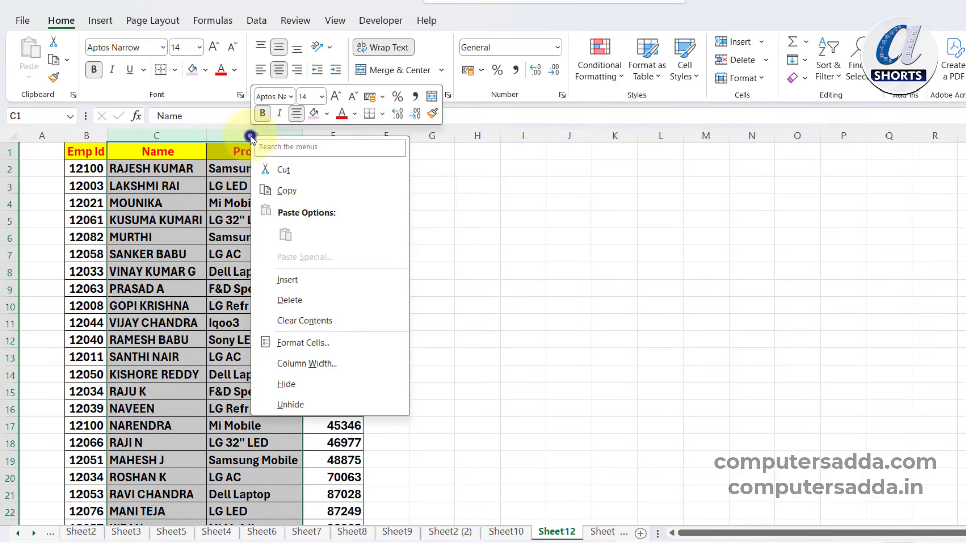
{"action": "left_click", "coordinate": [293, 383]}
{"action": "left_click", "coordinate": [465, 338]}
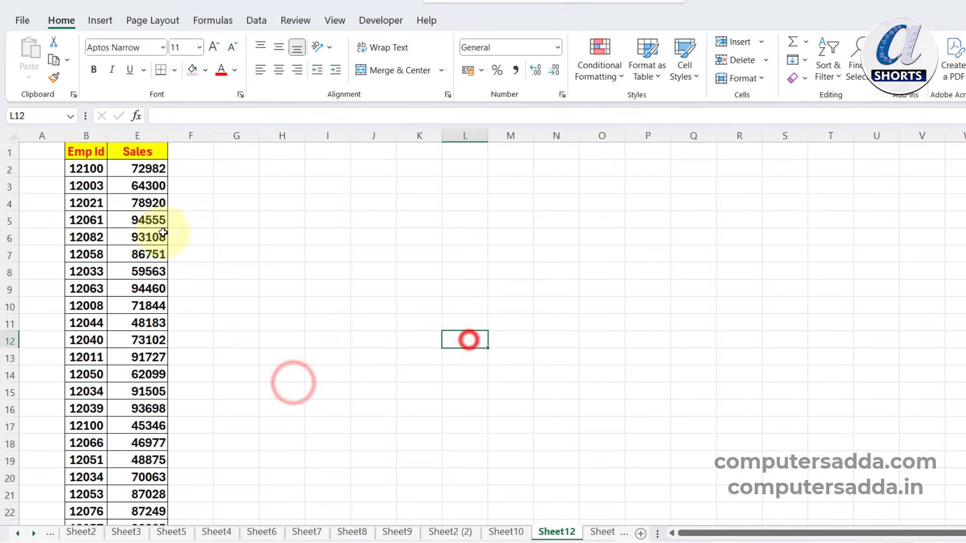
Step: Select the entire Emp Id and Sales list from its headers down, and restrict the selection to its visible cells
{"action": "left_click_drag", "start_coordinate": [86, 151], "coordinate": [133, 496]}
{"action": "scroll", "coordinate": [116, 196], "scroll_direction": "up", "scroll_amount": 5}
{"action": "scroll", "coordinate": [116, 195], "scroll_direction": "up", "scroll_amount": 1}
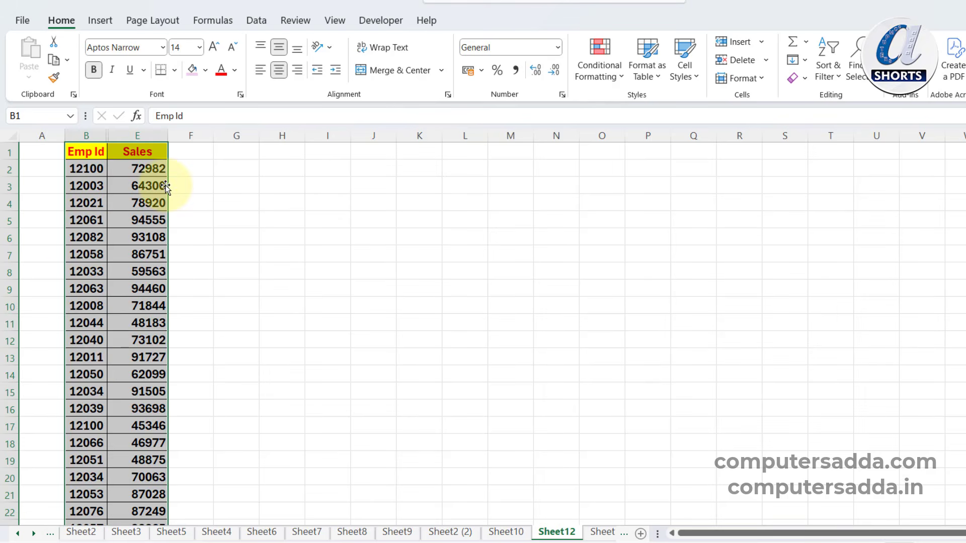
{"action": "key", "text": "alt+semicolon"}
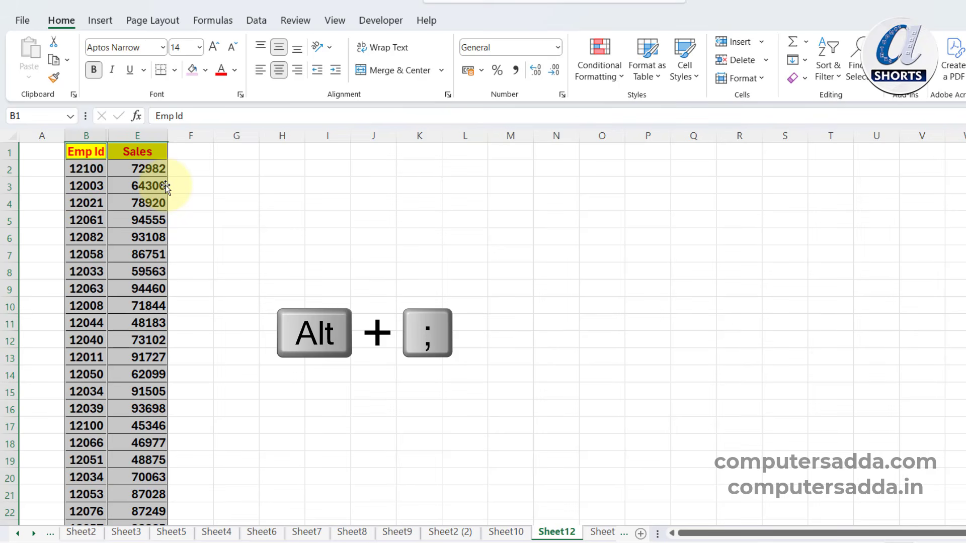
Step: Copy the selected visible Emp Id and Sales cells and paste them at L1
{"action": "key", "text": "ctrl+c"}
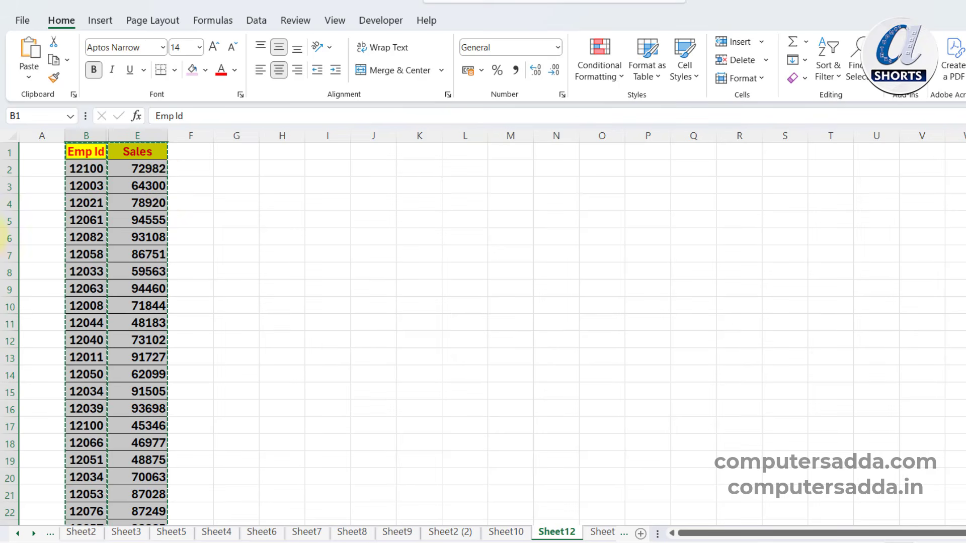
{"action": "left_click", "coordinate": [474, 149]}
{"action": "key", "text": "ctrl+v"}
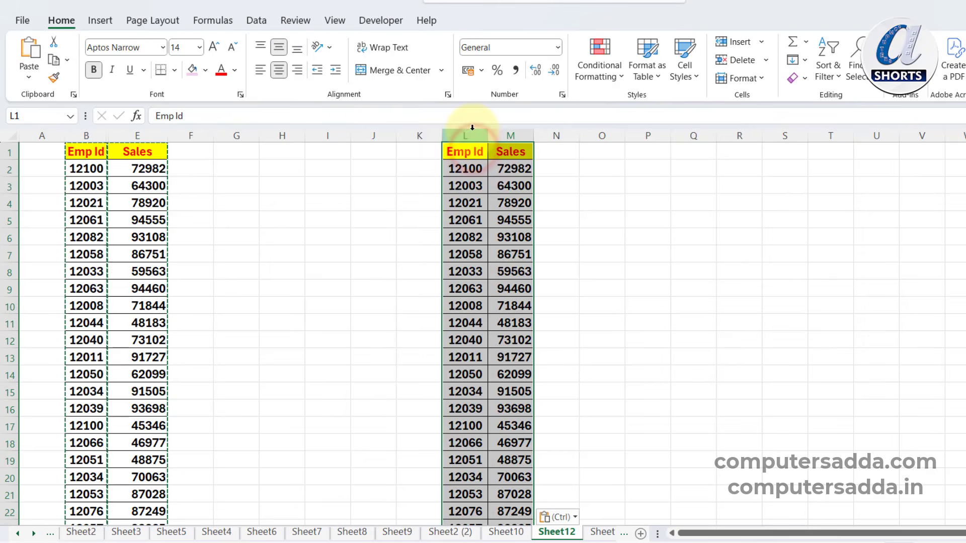
{"action": "left_click", "coordinate": [647, 218]}
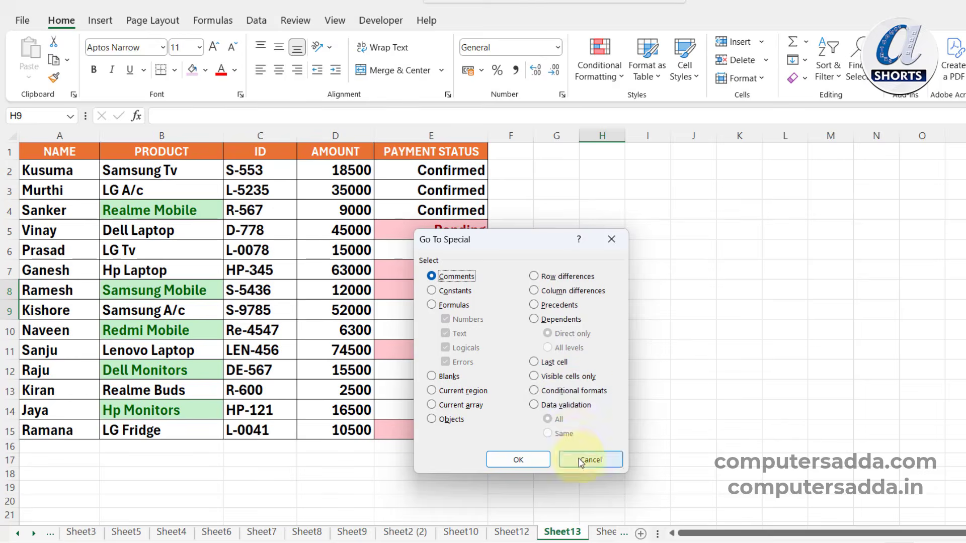
Step: Close Go To Special without applying it and point out the payment table and its Product entries from B4 down
{"action": "left_click", "coordinate": [583, 459]}
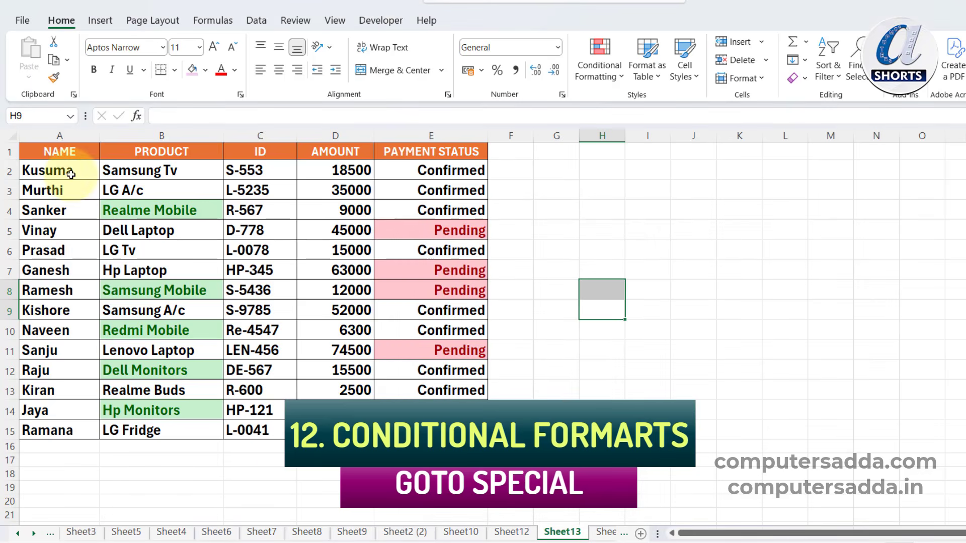
{"action": "left_click_drag", "start_coordinate": [60, 151], "coordinate": [442, 430]}
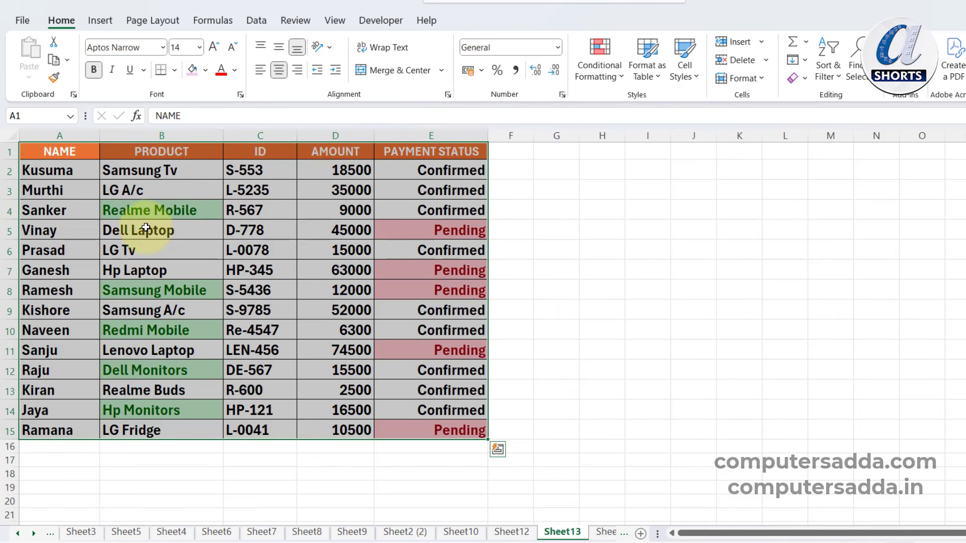
{"action": "left_click", "coordinate": [293, 250]}
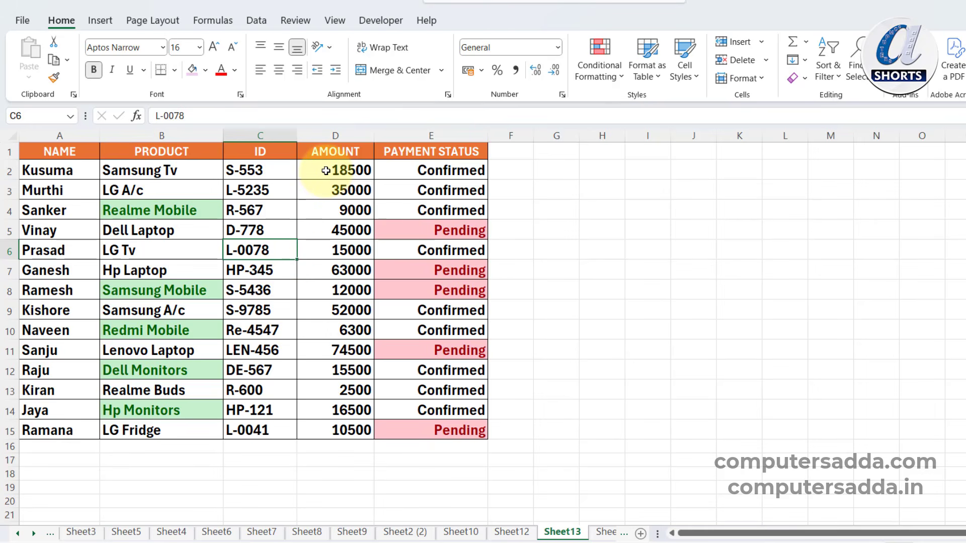
{"action": "left_click_drag", "start_coordinate": [186, 209], "coordinate": [167, 425]}
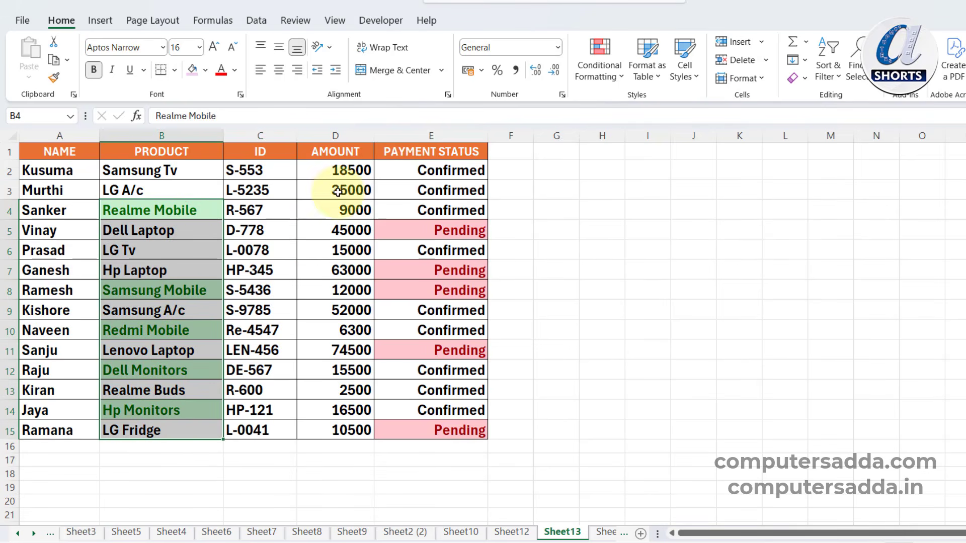
Step: Apply orange gradient-fill data bars as conditional formatting to the Amount values in D2:D15
{"action": "left_click_drag", "start_coordinate": [323, 168], "coordinate": [328, 431]}
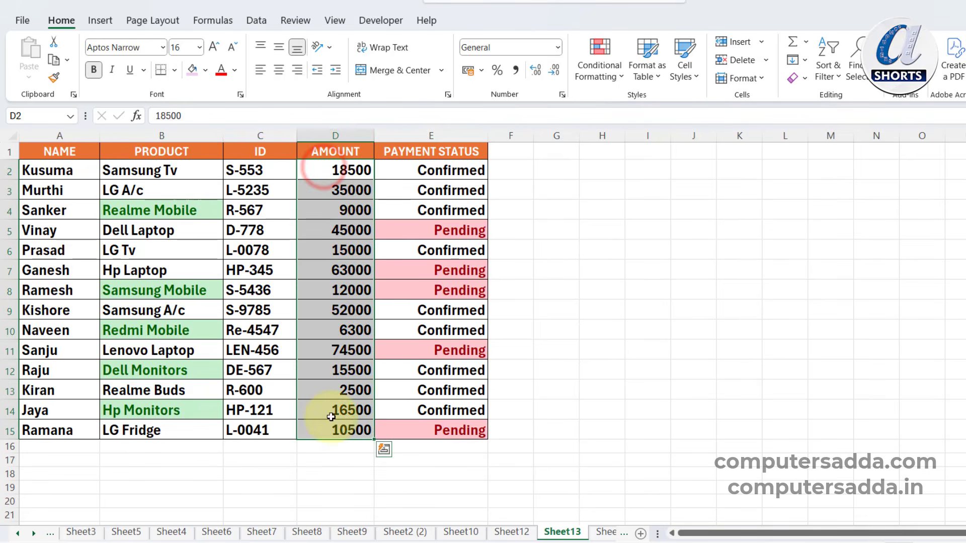
{"action": "left_click", "coordinate": [601, 71]}
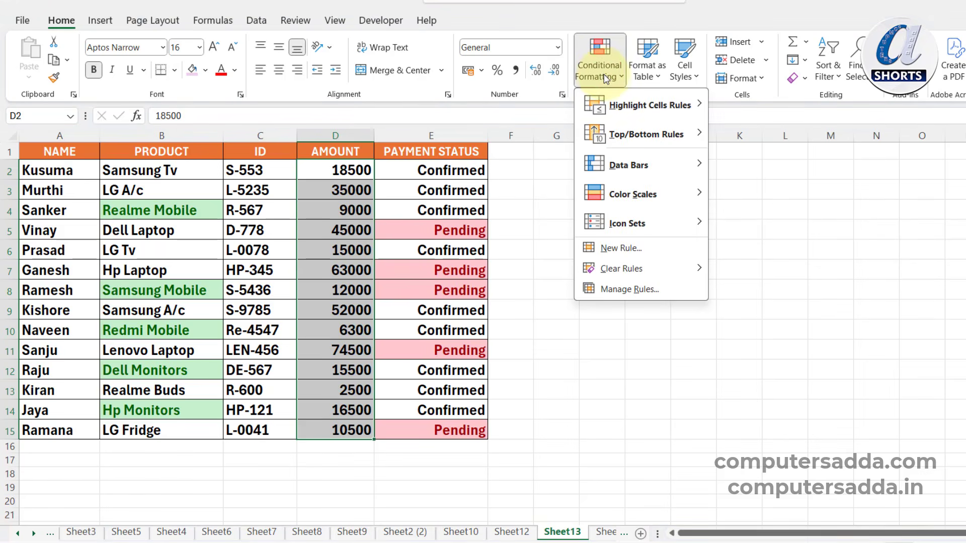
{"action": "mouse_move", "coordinate": [689, 105]}
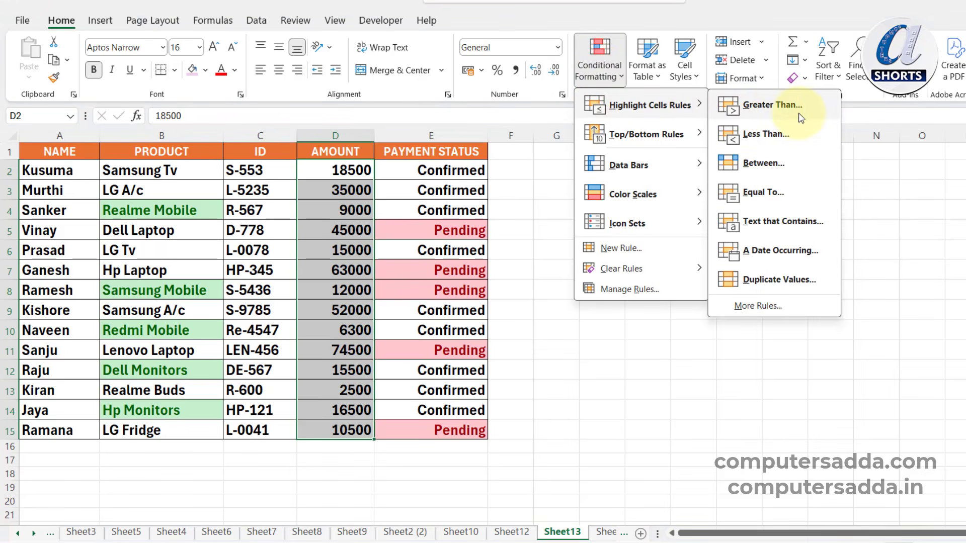
{"action": "mouse_move", "coordinate": [697, 166]}
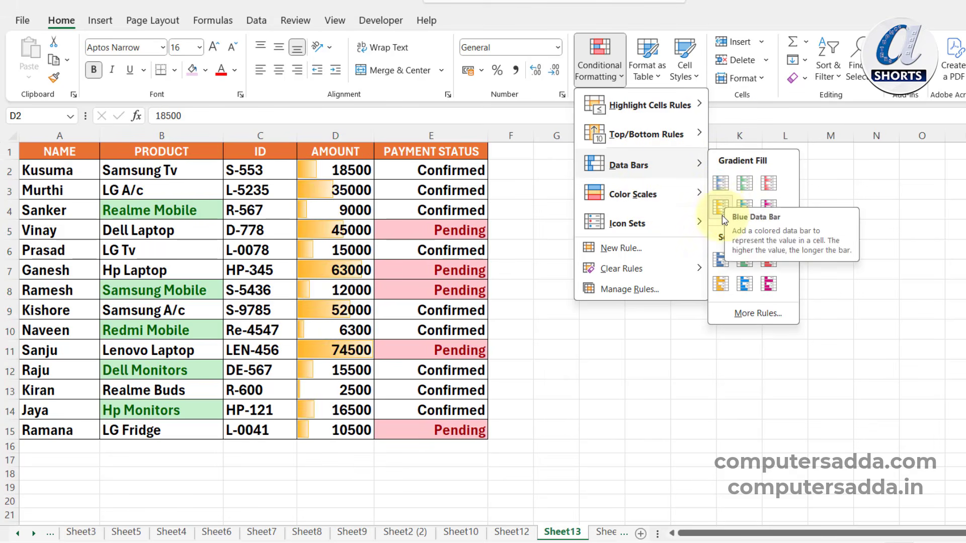
{"action": "left_click", "coordinate": [721, 207]}
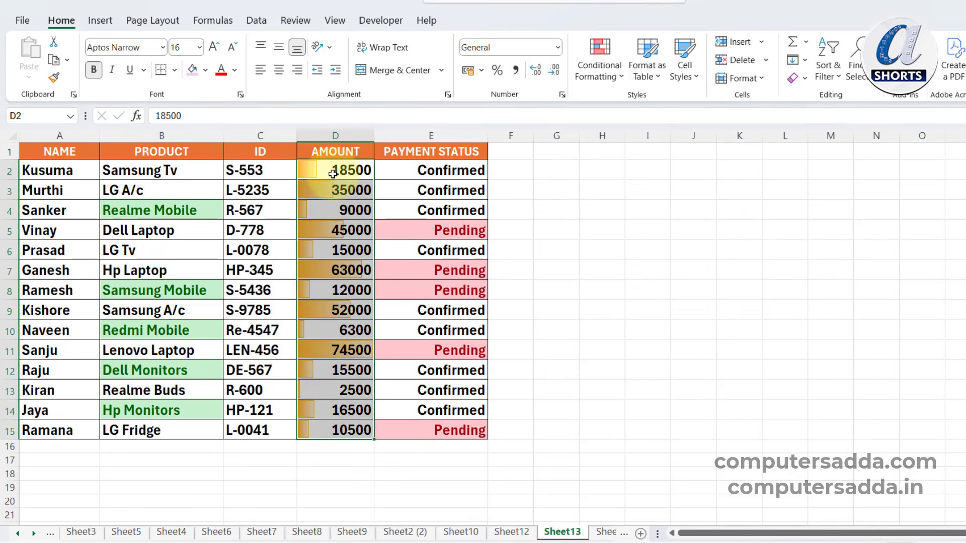
Step: Select the entire payment table and use Go To Special to select all its cells with conditional formats
{"action": "left_click", "coordinate": [194, 209]}
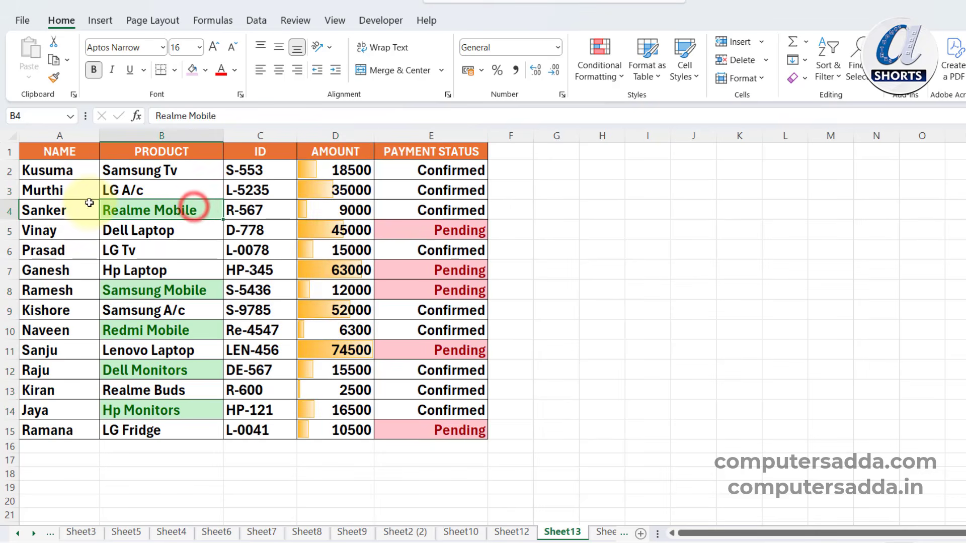
{"action": "key", "text": "ctrl+a"}
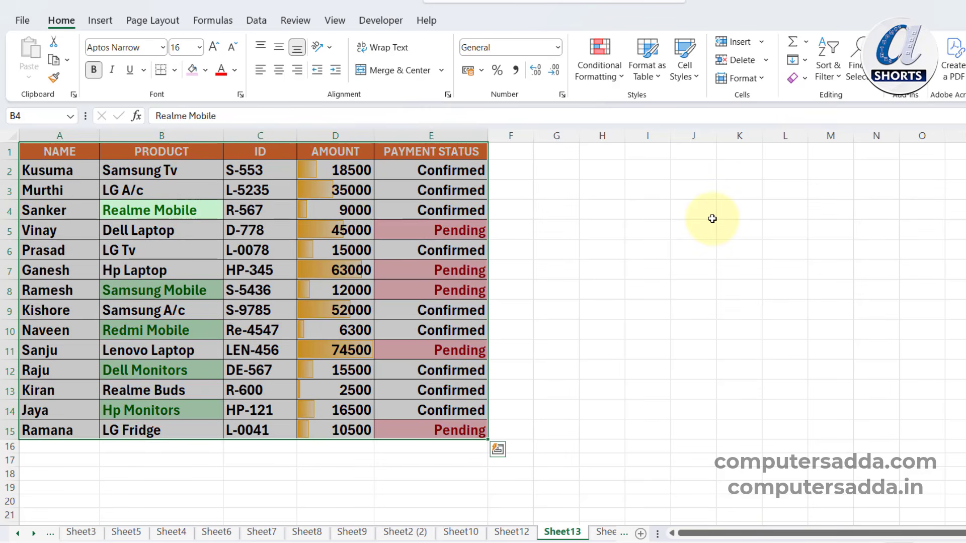
{"action": "key", "text": "ctrl+g"}
{"action": "key", "text": "alt+s"}
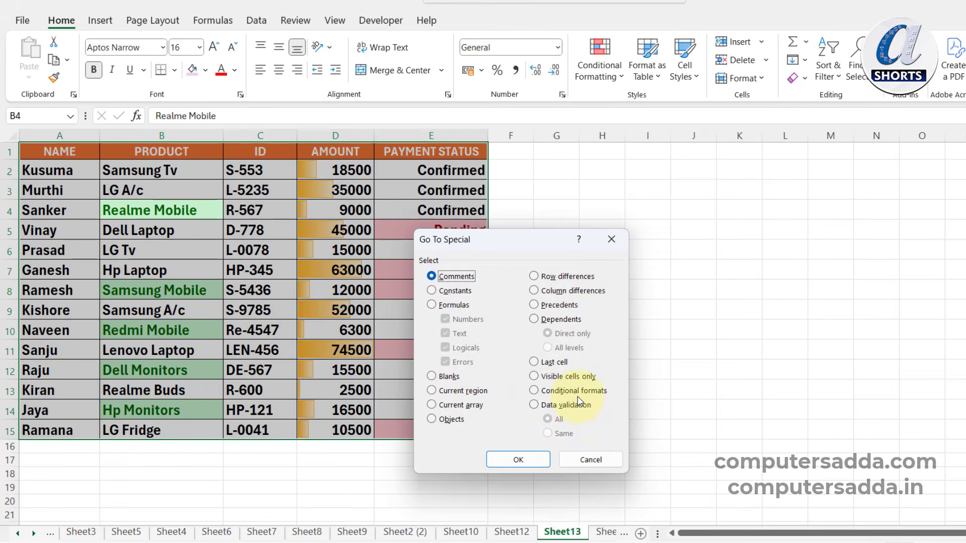
{"action": "left_click", "coordinate": [534, 391]}
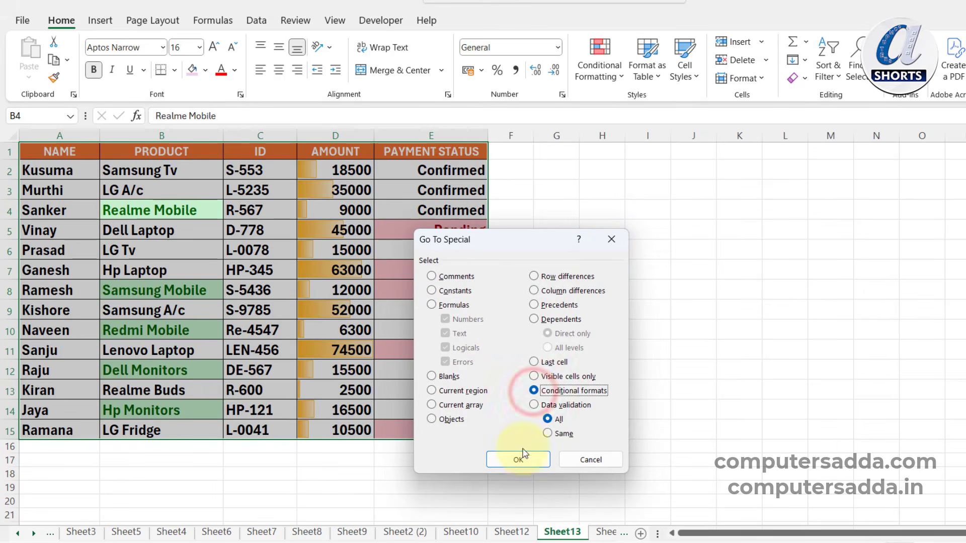
{"action": "left_click", "coordinate": [519, 460]}
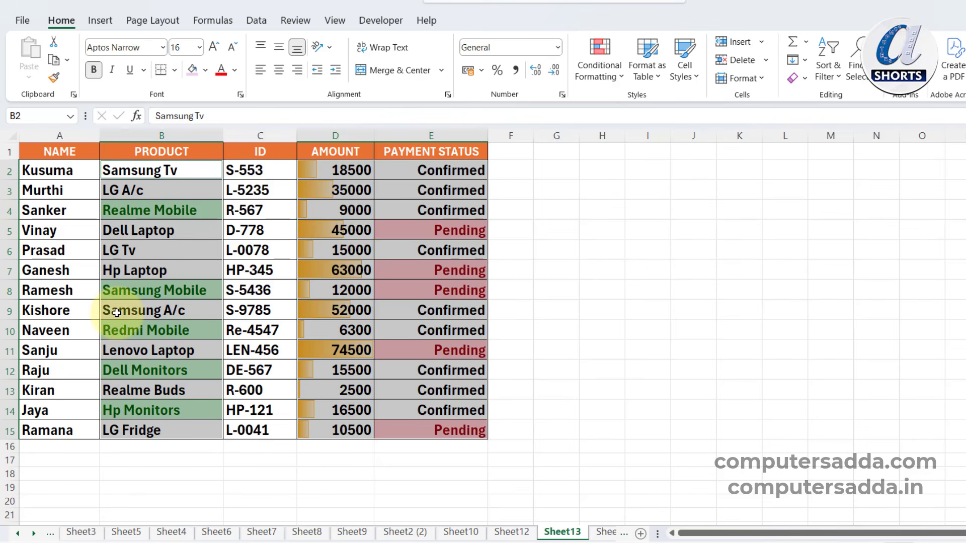
Step: Point out the Payment Status and Amount columns by selecting each from its header down
{"action": "left_click", "coordinate": [445, 237]}
{"action": "left_click_drag", "start_coordinate": [430, 152], "coordinate": [418, 392]}
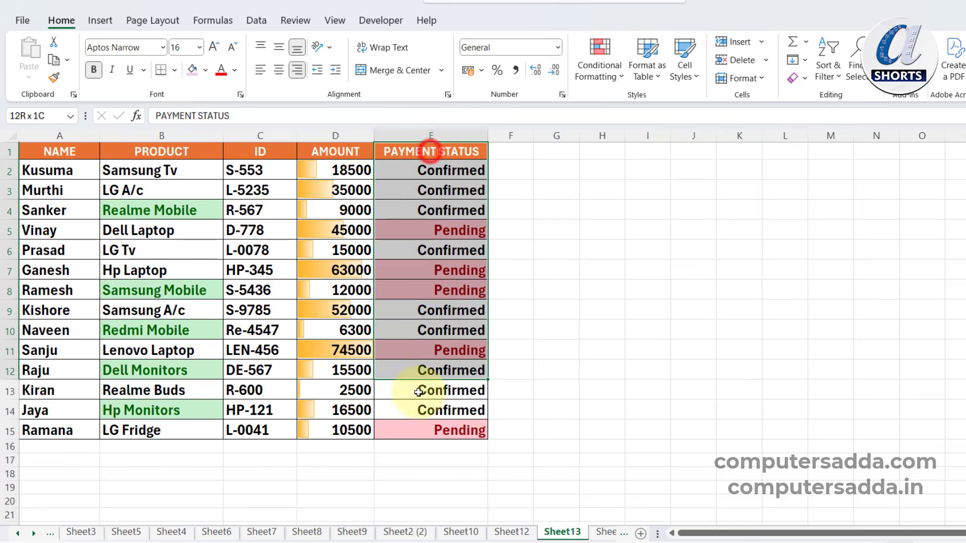
{"action": "left_click_drag", "start_coordinate": [335, 150], "coordinate": [309, 429]}
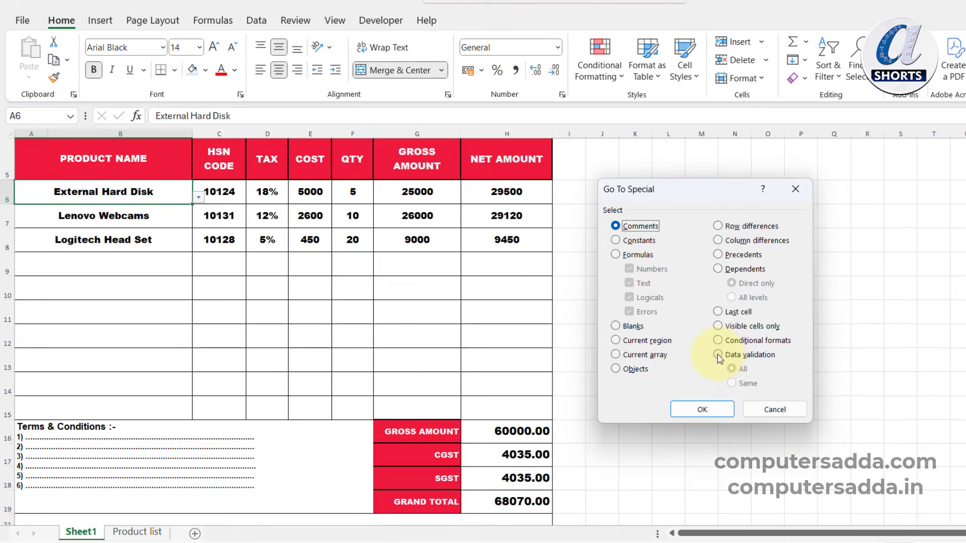
Step: Close Go To Special in the invoice workbook and examine the data validation criteria of cell A6, including the allowed types, without changing them
{"action": "left_click", "coordinate": [793, 188]}
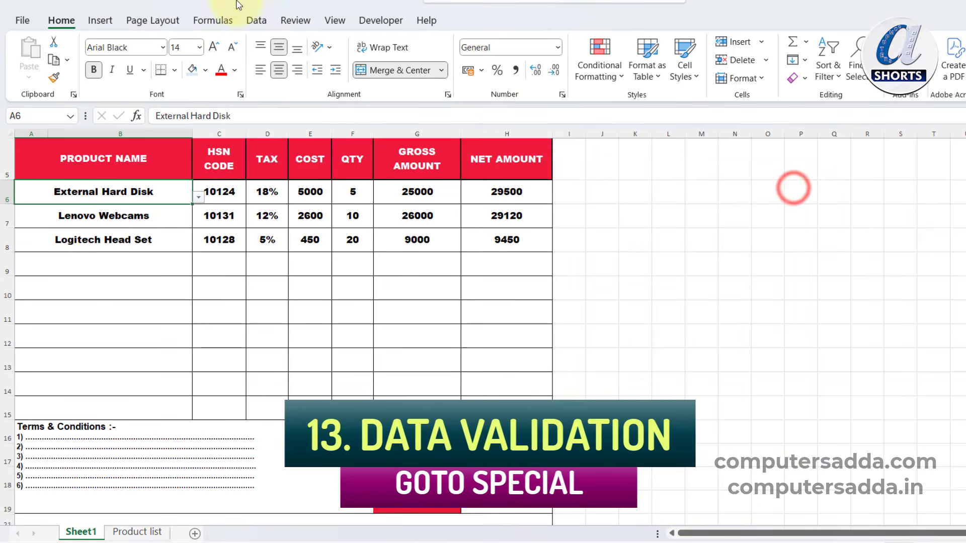
{"action": "left_click", "coordinate": [256, 20]}
{"action": "left_click", "coordinate": [819, 74]}
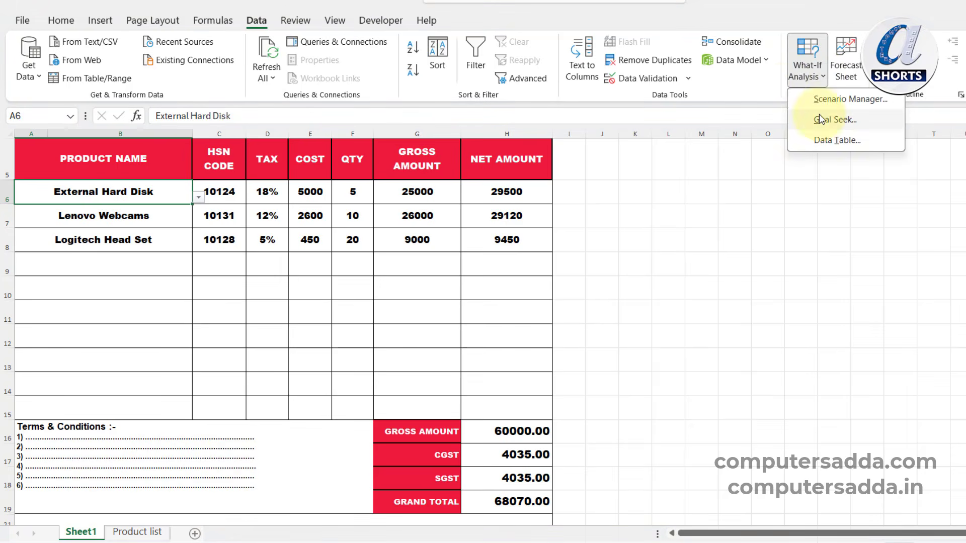
{"action": "left_click", "coordinate": [637, 80]}
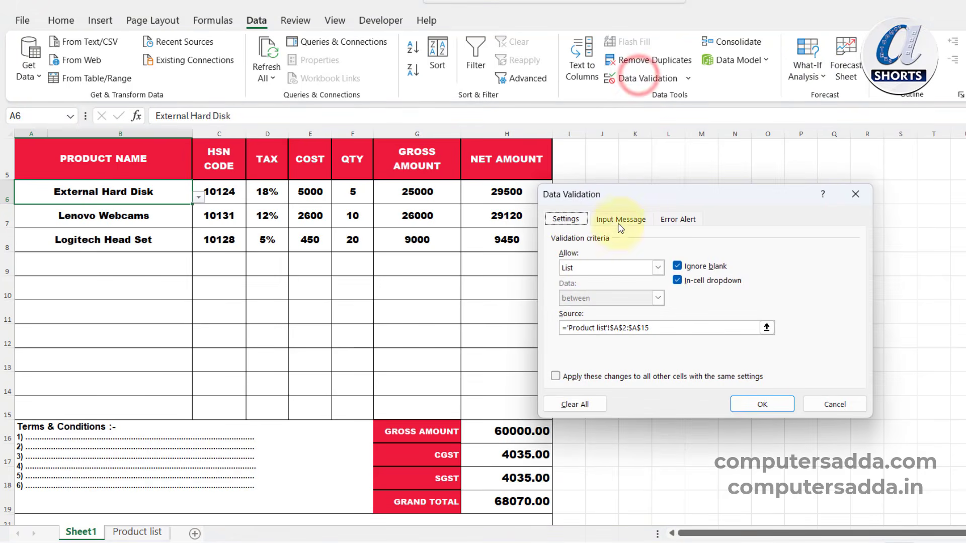
{"action": "left_click", "coordinate": [656, 268]}
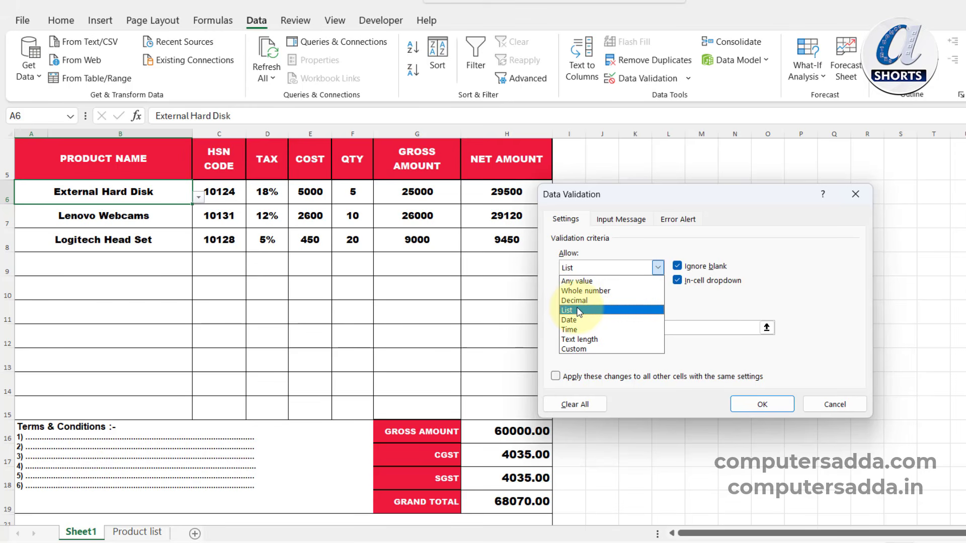
{"action": "left_click", "coordinate": [854, 195]}
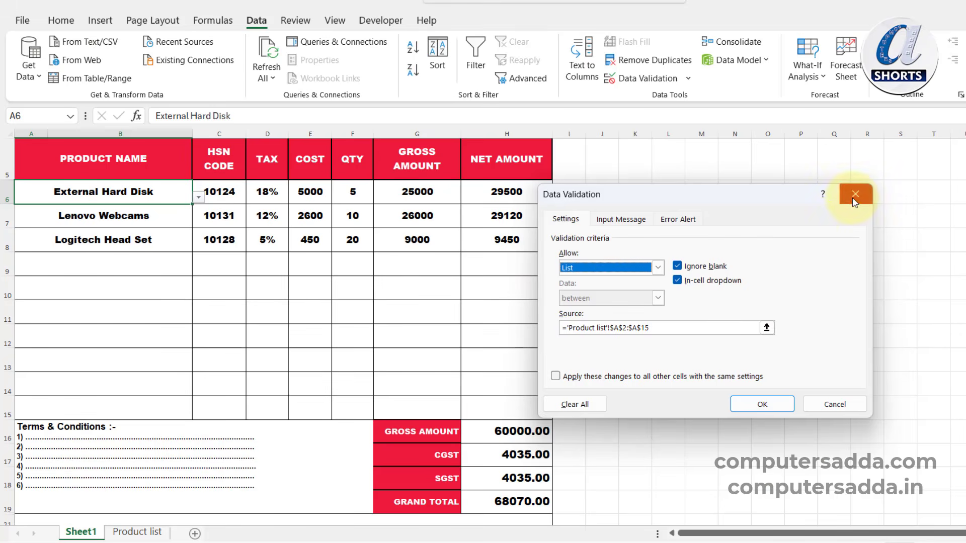
{"action": "left_click", "coordinate": [854, 197]}
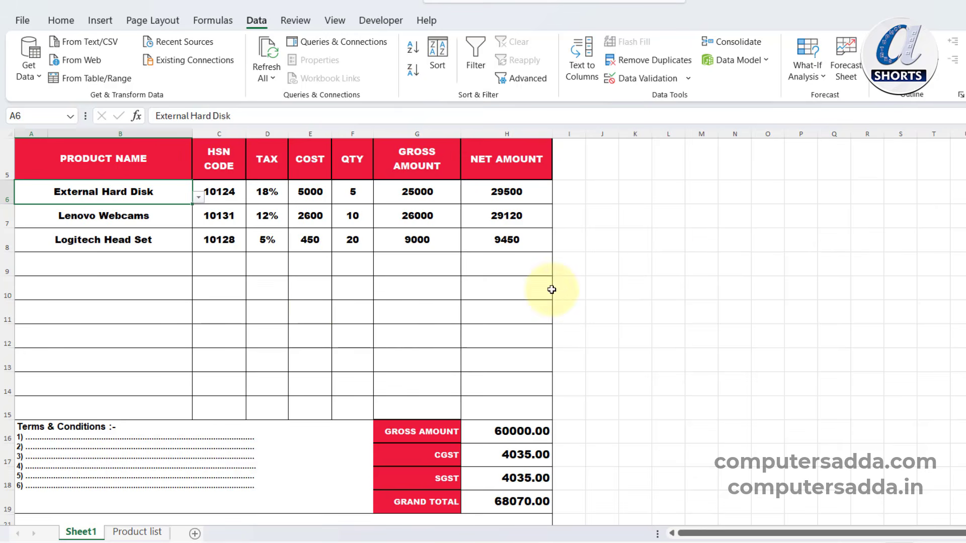
Step: Check the in-cell product drop-down of cell A6 in the invoice
{"action": "scroll", "coordinate": [324, 276], "scroll_direction": "up", "scroll_amount": 2}
{"action": "scroll", "coordinate": [344, 244], "scroll_direction": "down", "scroll_amount": 3}
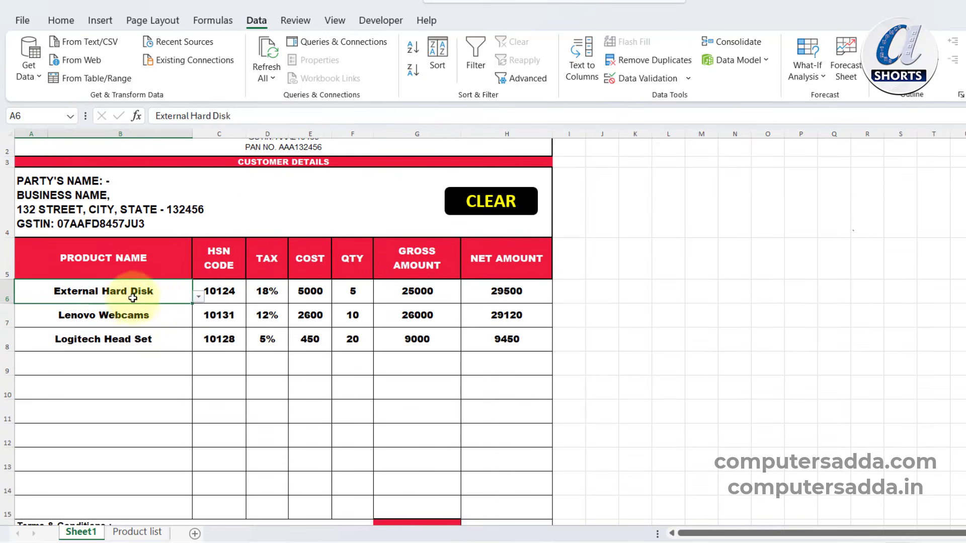
{"action": "left_click", "coordinate": [201, 301]}
{"action": "left_click", "coordinate": [153, 297]}
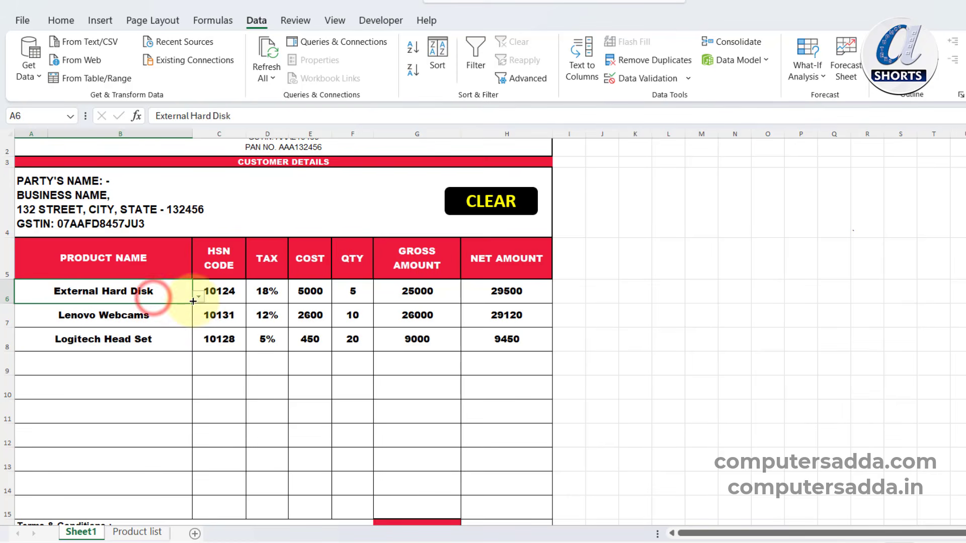
Step: Select the whole invoice and use Go To Special to select all its cells with data validation, finally deselecting them
{"action": "left_click_drag", "start_coordinate": [965, 542], "coordinate": [961, 542]}
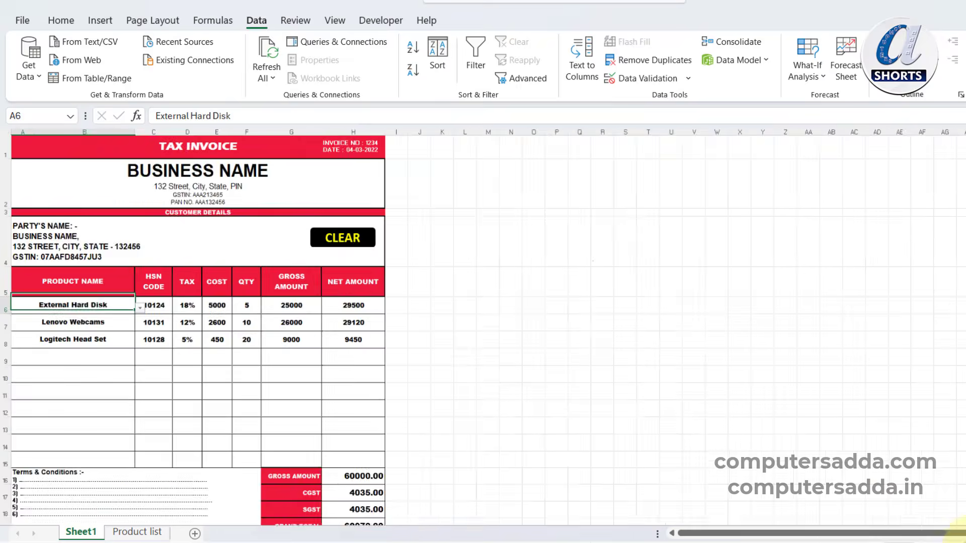
{"action": "left_click", "coordinate": [220, 367]}
{"action": "key", "text": "ctrl+a"}
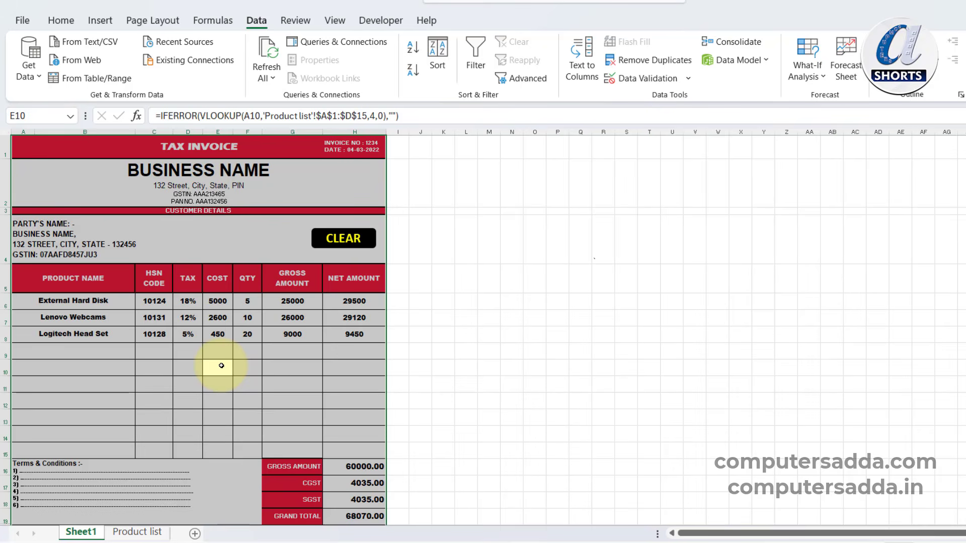
{"action": "key", "text": "ctrl+g"}
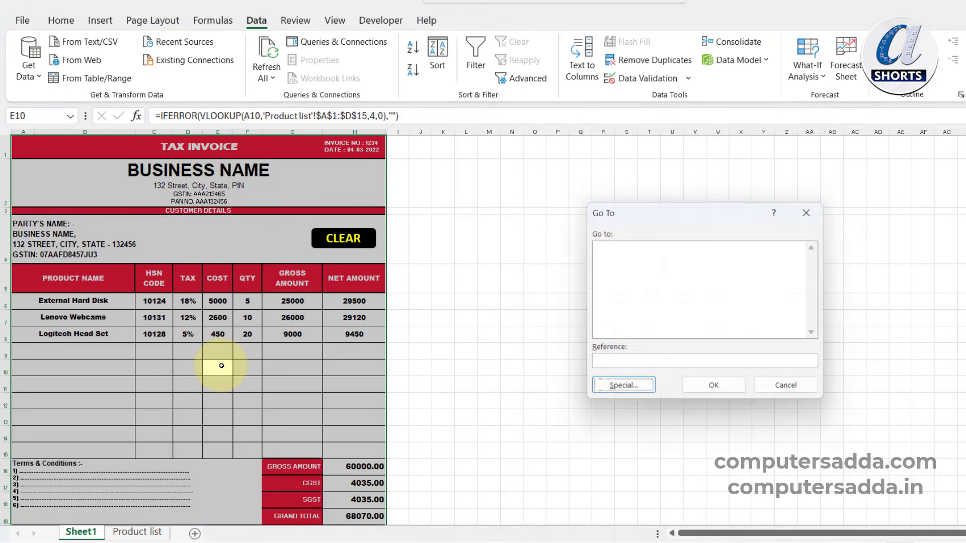
{"action": "key", "text": "alt+s"}
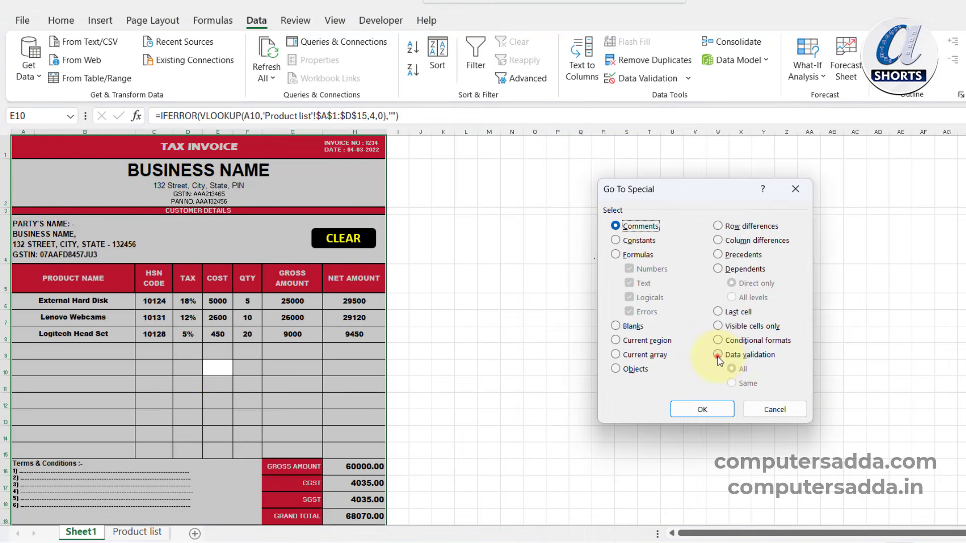
{"action": "left_click", "coordinate": [702, 409]}
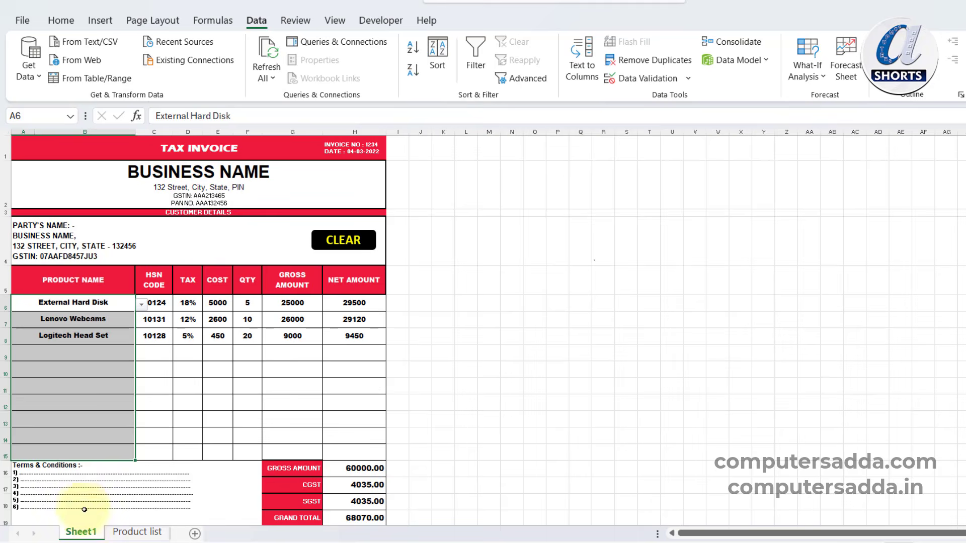
{"action": "left_click", "coordinate": [499, 341]}
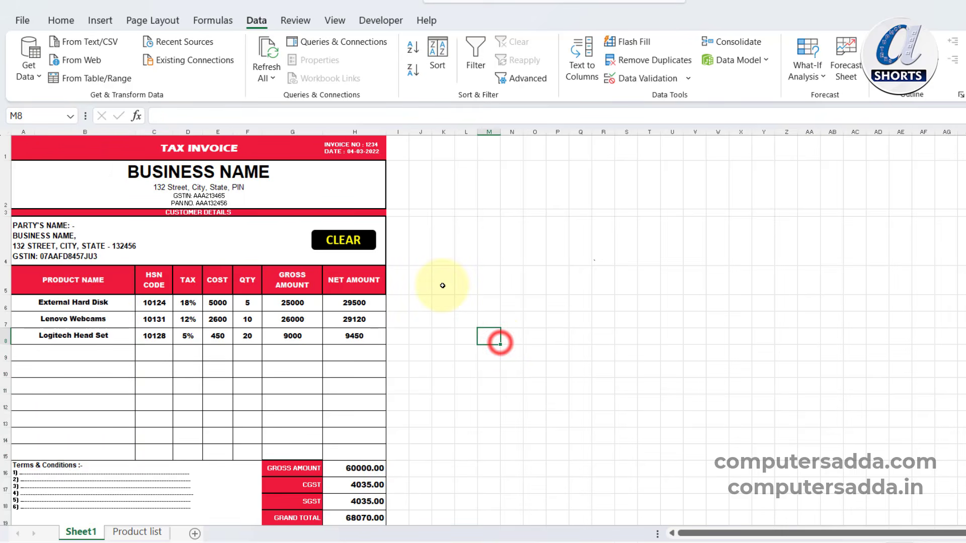